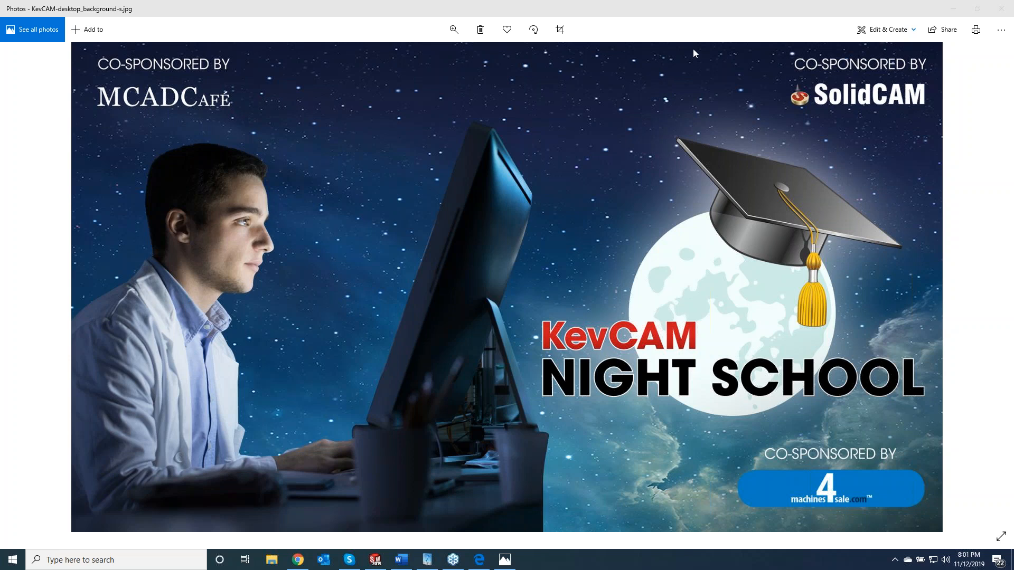
- Switch to the 3D CONTOUR assembly in SOLIDWORKS and start a 2.5D Profile operation
click(952, 12)
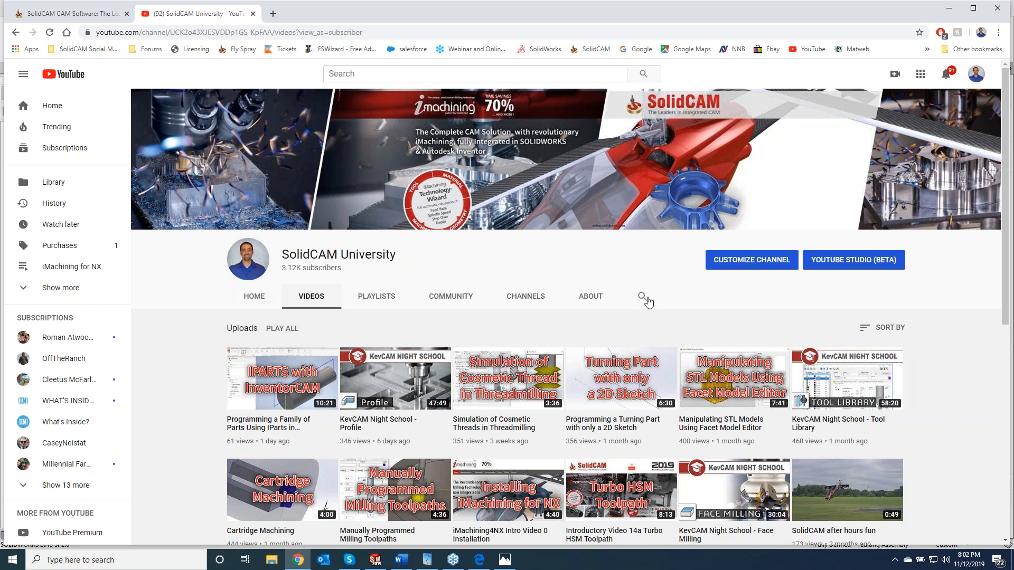
click(949, 8)
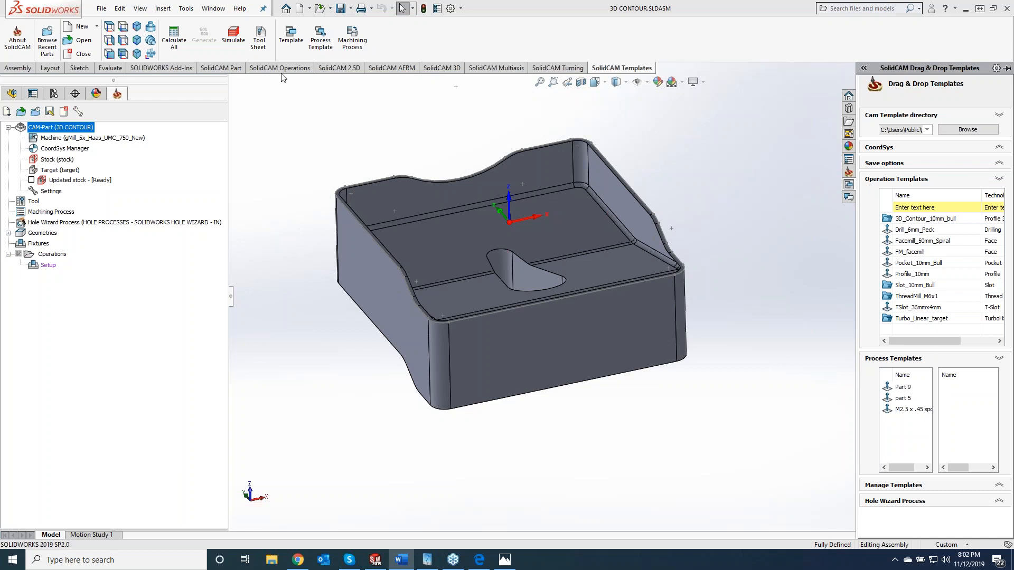
click(339, 67)
click(346, 46)
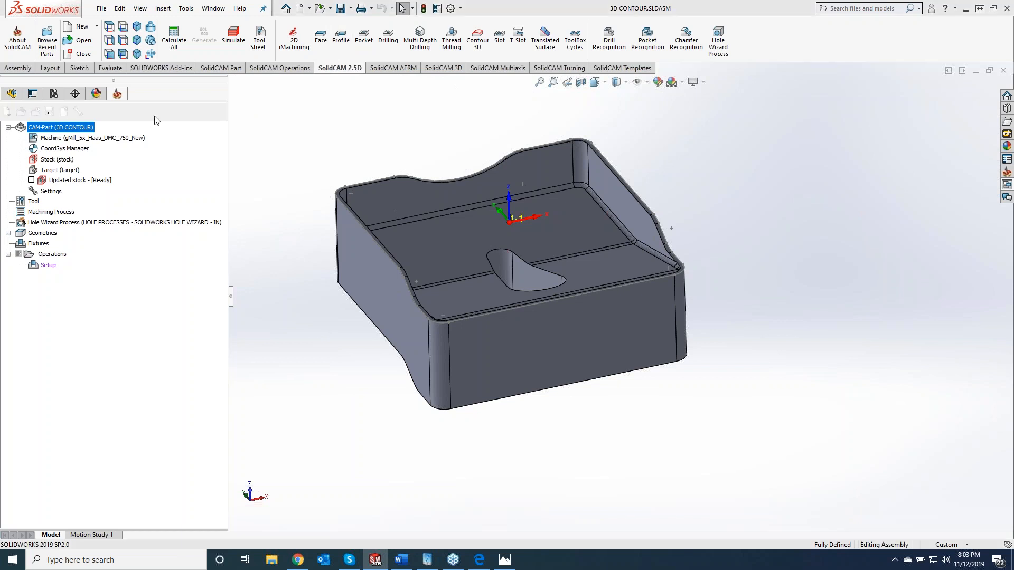
- Define new profile geometry as a tangent-propagated curve chain around the part's upper outer rim, starting from the front edge
click(255, 153)
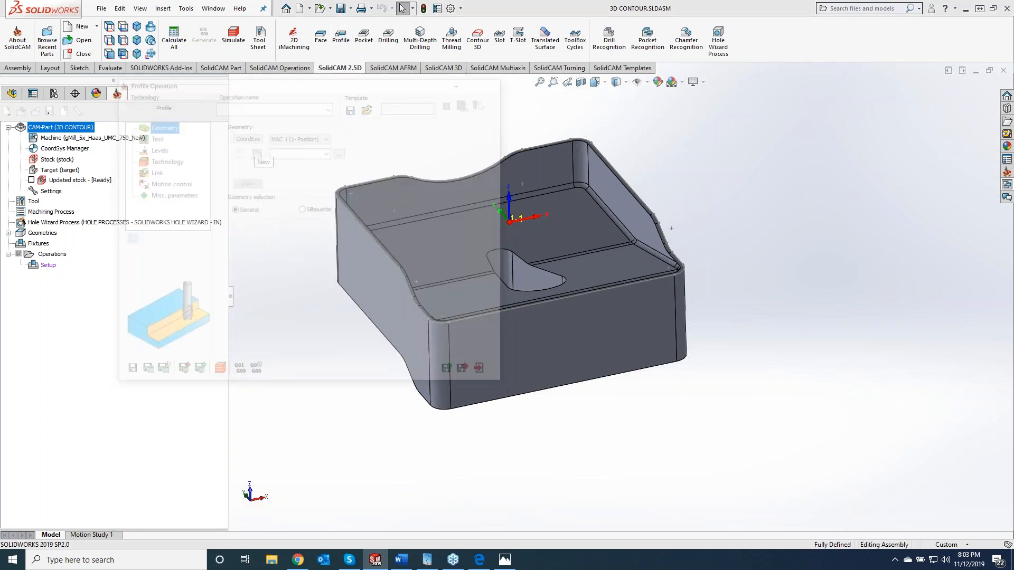
click(658, 279)
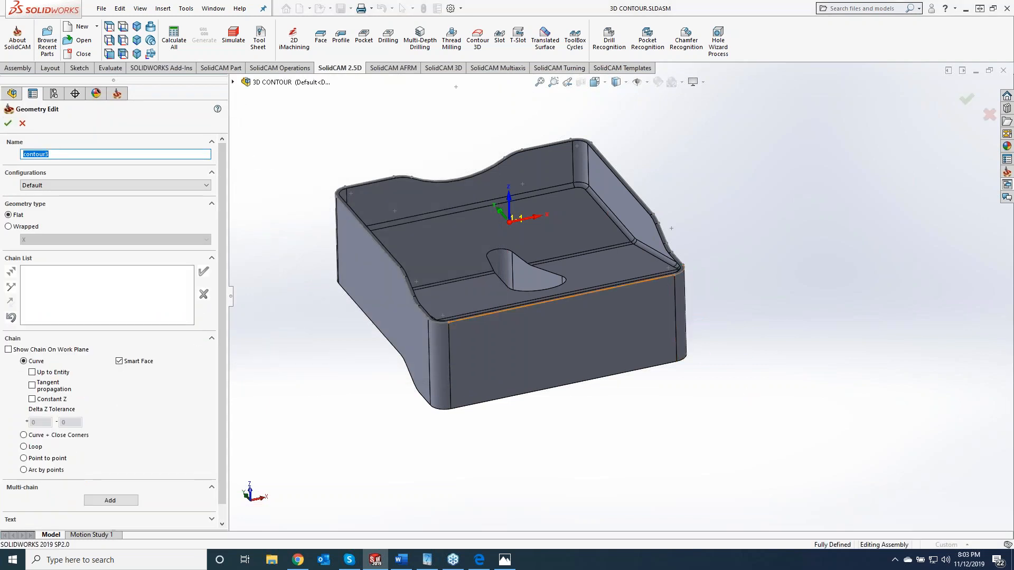
click(33, 387)
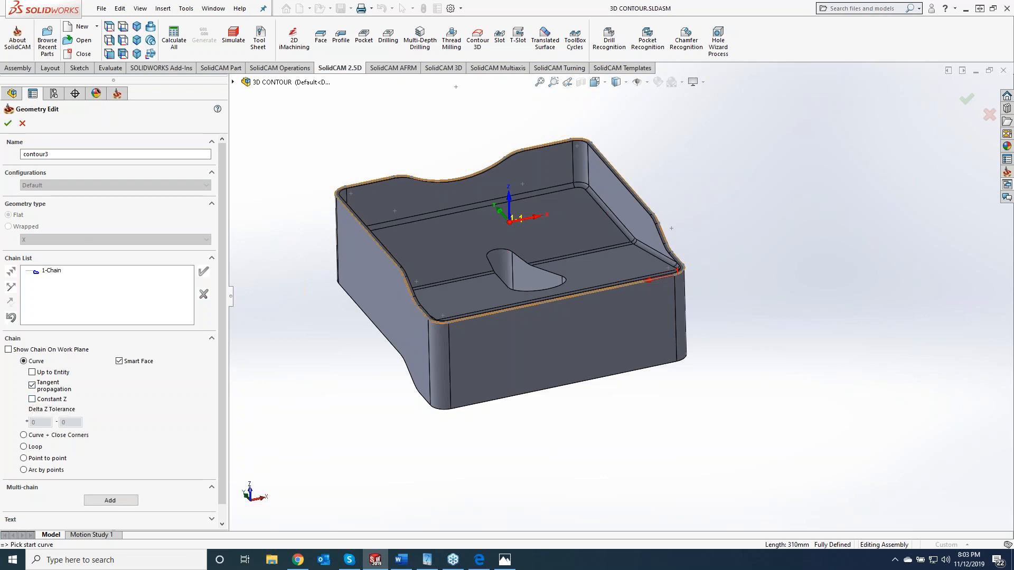
click(7, 123)
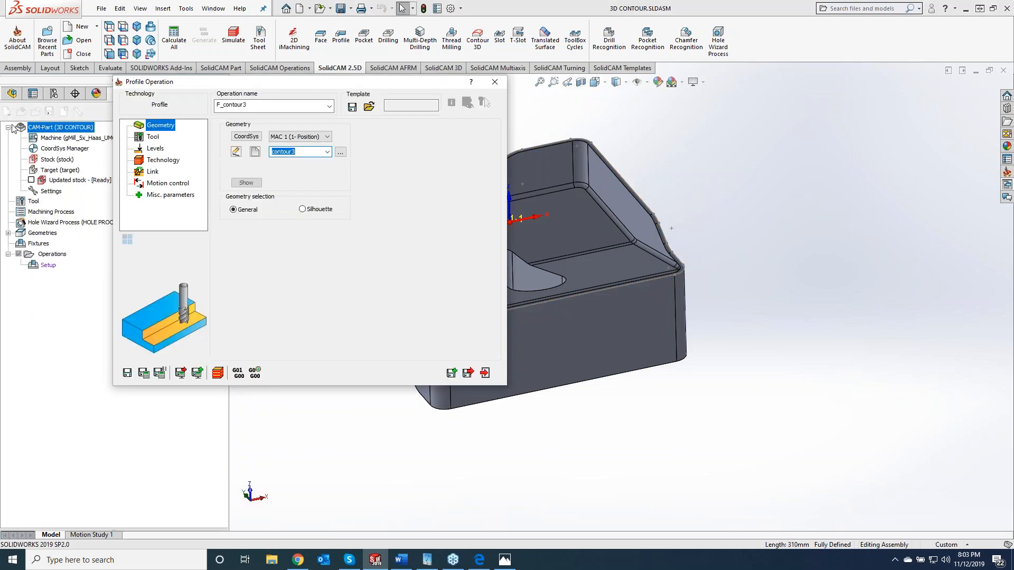
- Assign a tool to the Profile operation and set the profile depth to 150 by picking the part's lower edge
click(152, 137)
click(278, 286)
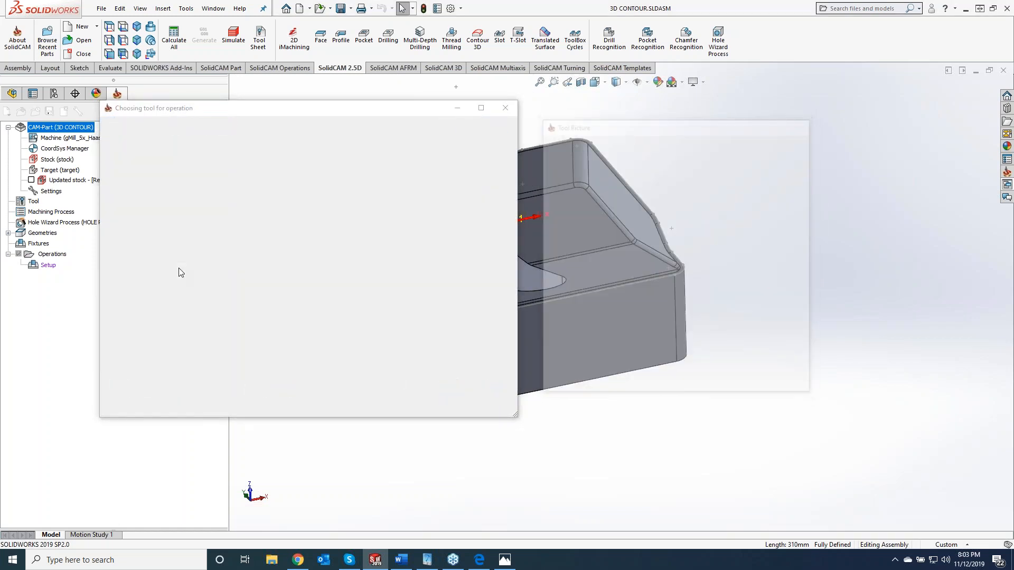
click(156, 151)
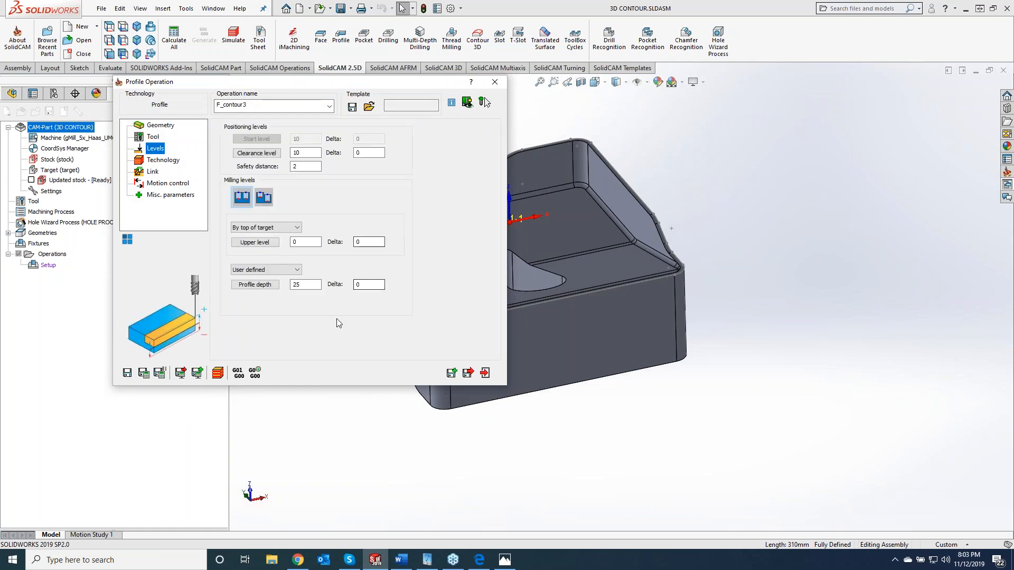
click(304, 285)
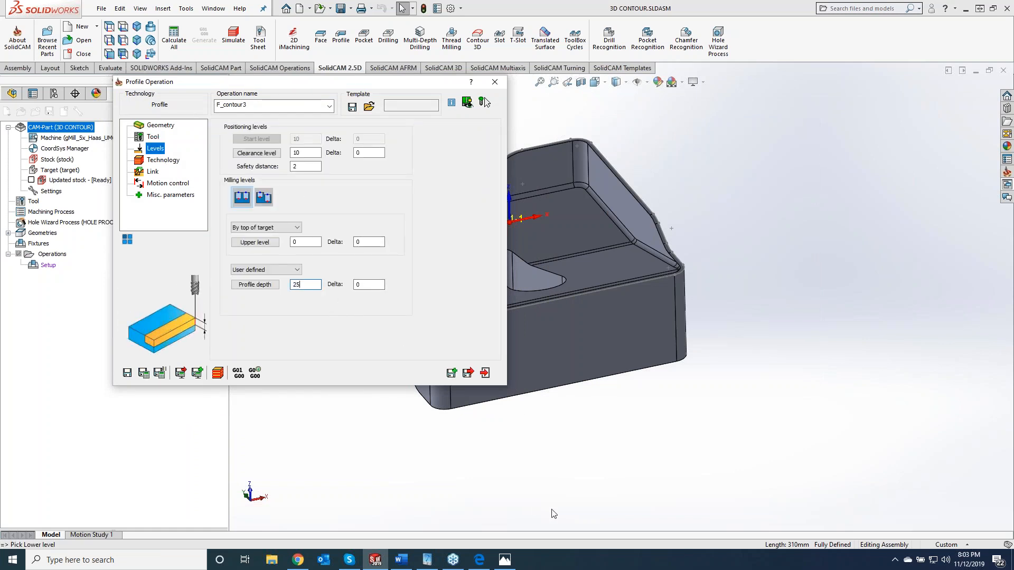
click(475, 404)
scroll(623, 309, up, 4)
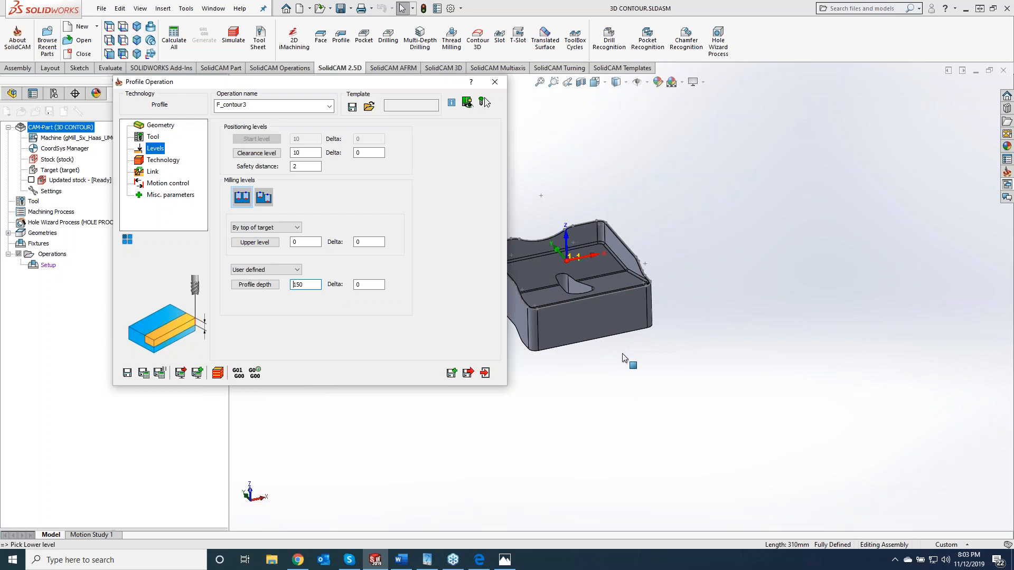
click(632, 390)
scroll(633, 392, down, 4)
middle_drag(633, 392, 713, 370)
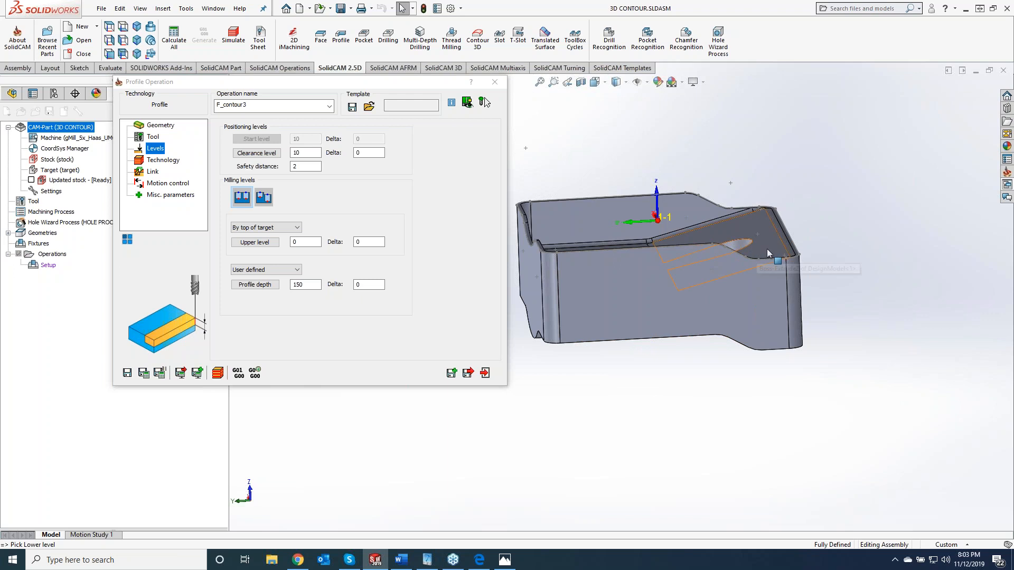
- Set the profile's Finish step down to 50 and save and calculate the toolpath
click(163, 160)
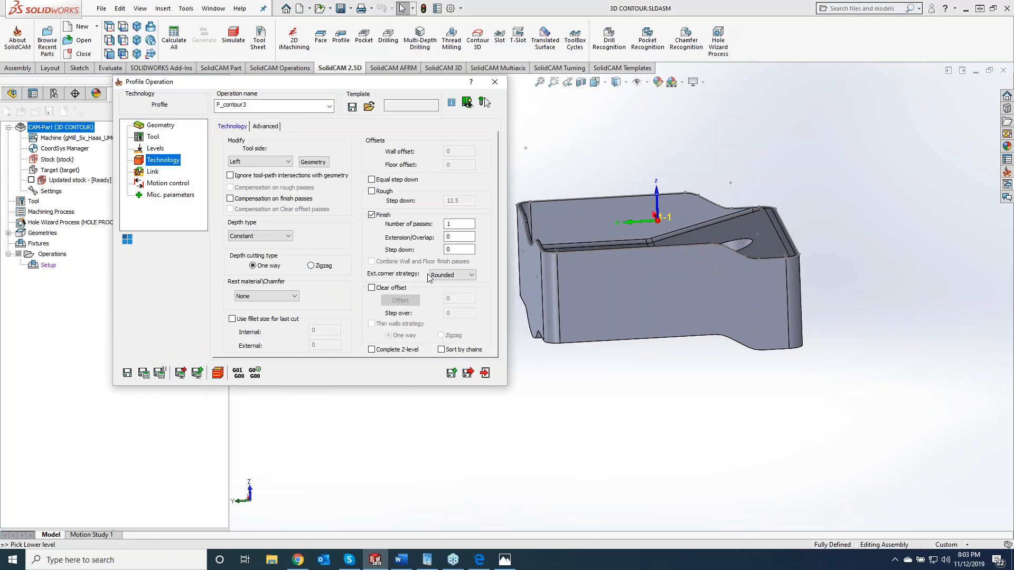
double_click(468, 251)
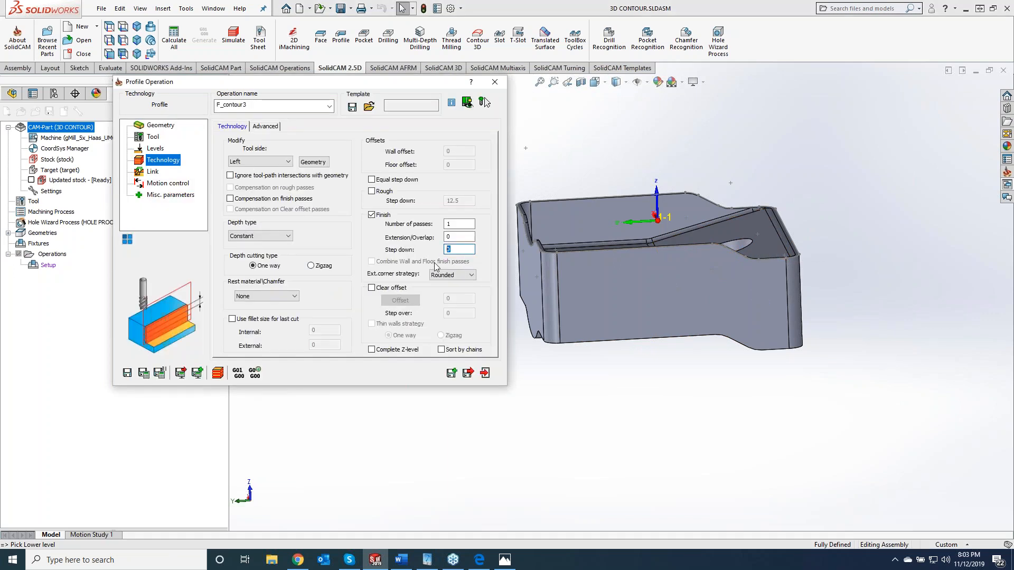
text(50)
click(143, 373)
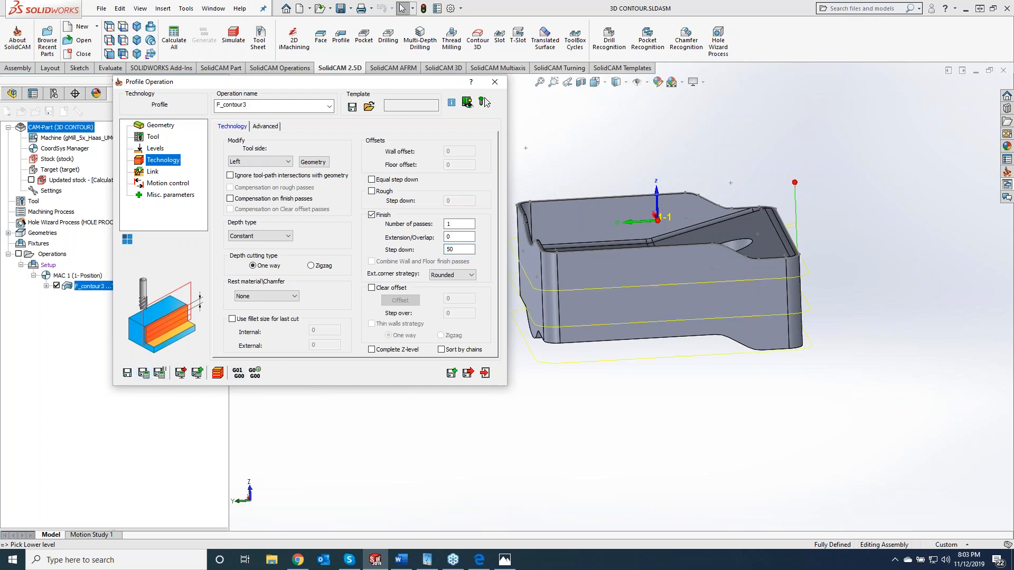
- Set the profile's Finish step down to 5, recalculate, inspect the passes from the side and close the operation
double_click(450, 250)
text(5)
click(143, 373)
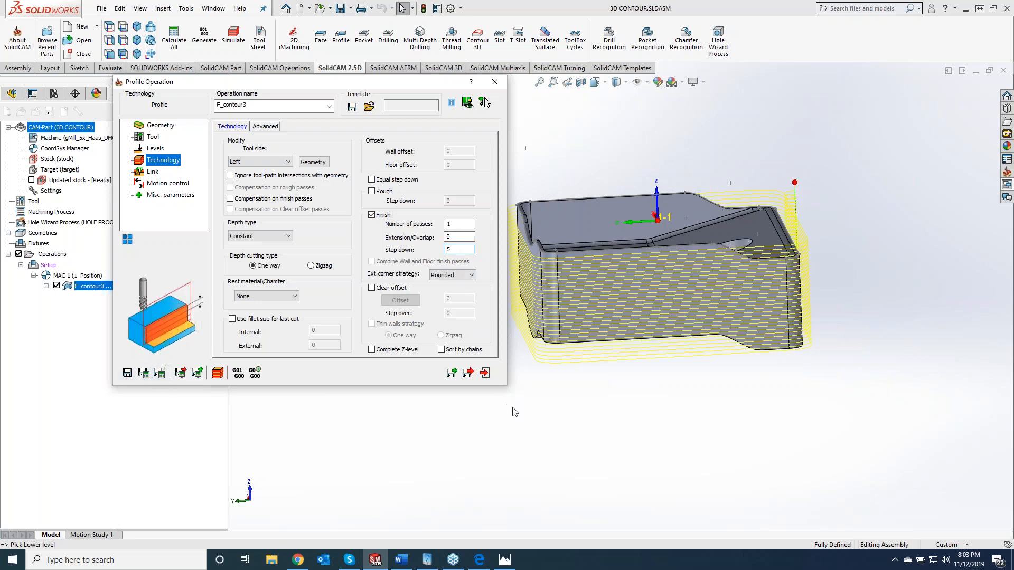
mouse_move(871, 295)
middle_down()
mouse_move(834, 308)
mouse_move(756, 311)
middle_up()
scroll(864, 303, down, 10)
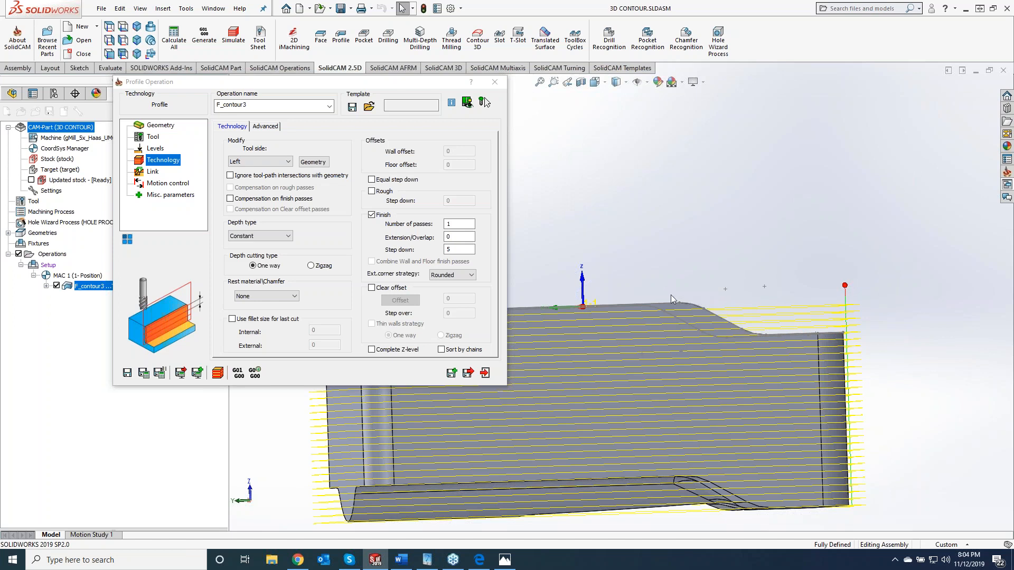
click(495, 82)
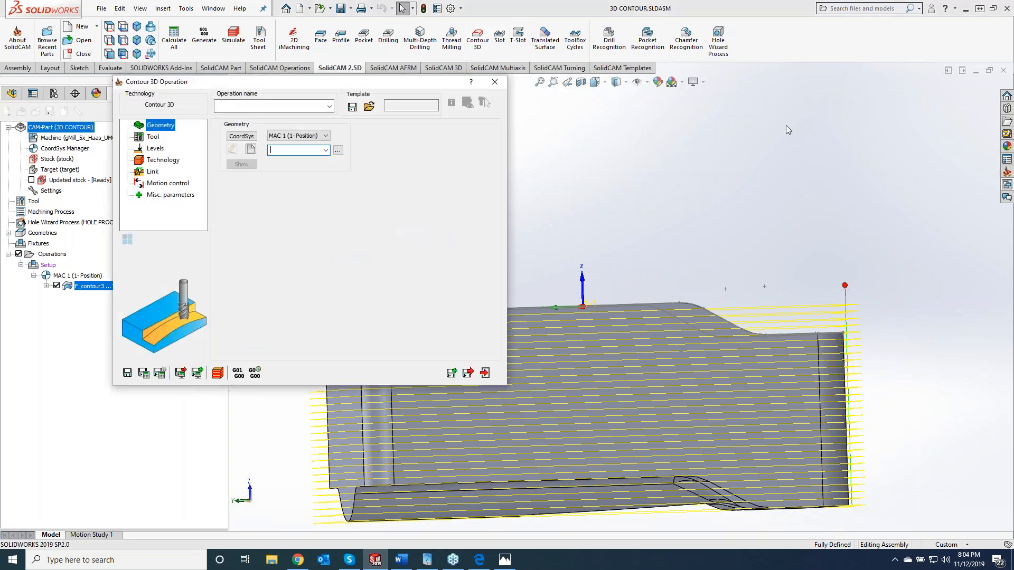
- Create a Contour 3D operation using the existing geometry "contour" and assign the 25 mm end mill
click(325, 151)
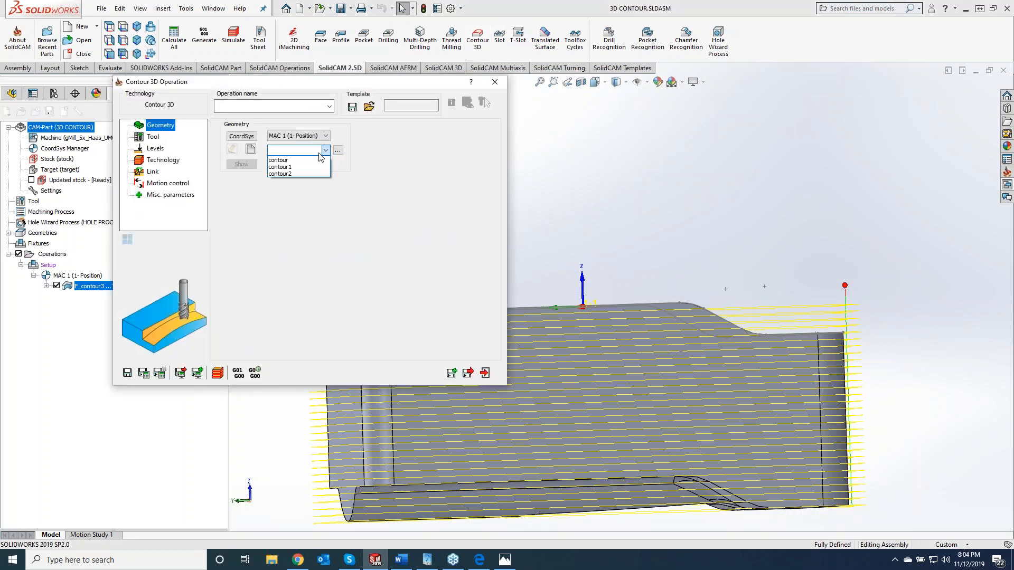
click(312, 158)
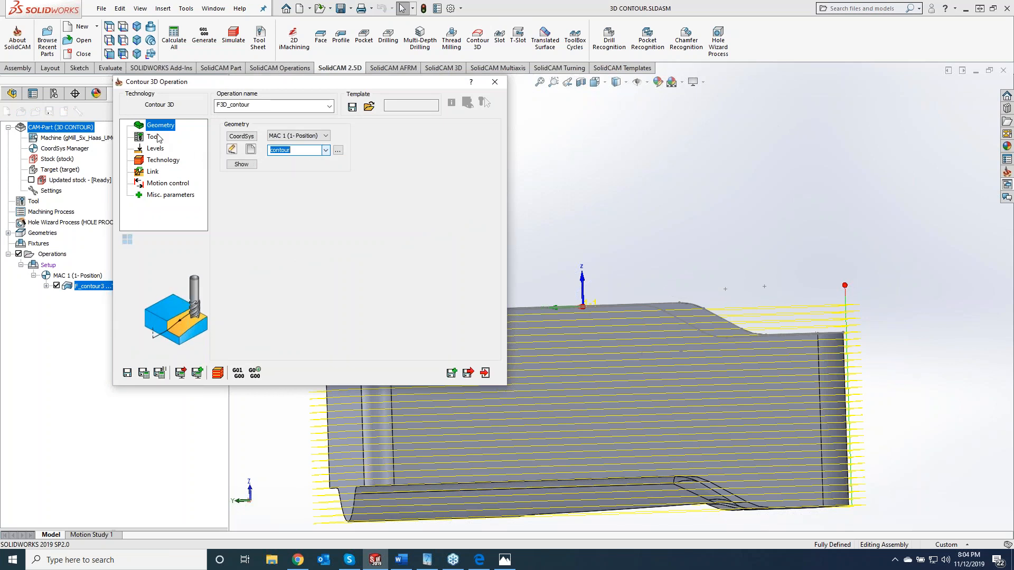
click(152, 137)
click(293, 287)
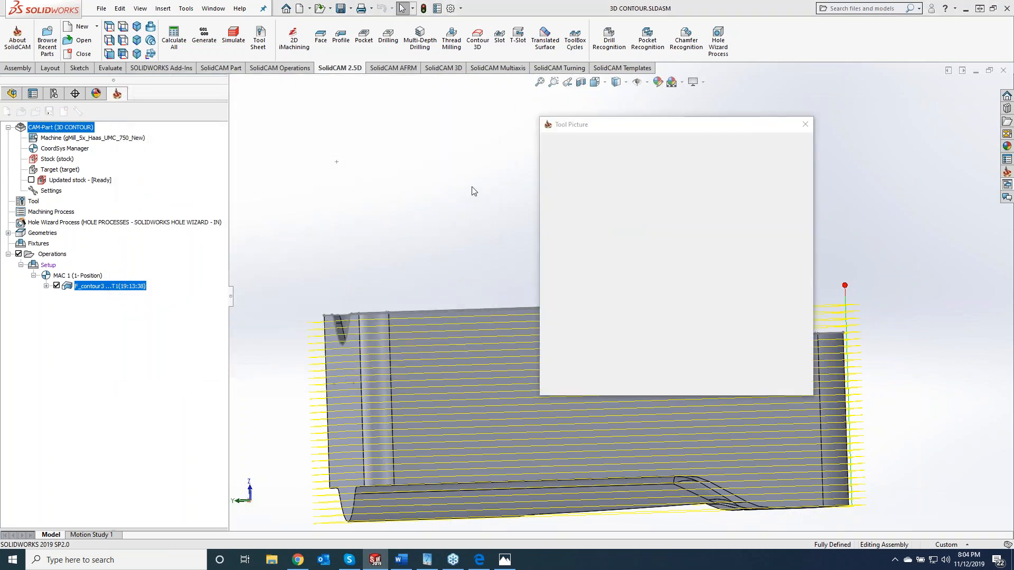
click(450, 387)
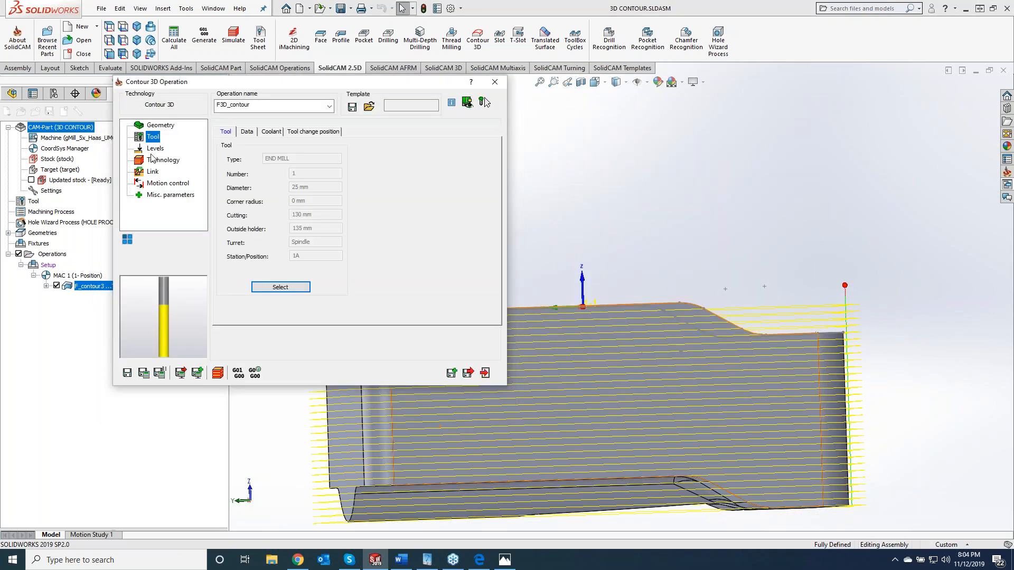
- Set the Contour 3D tool side to Left, enable Finish with step down 5, and save and calculate
click(155, 150)
click(163, 163)
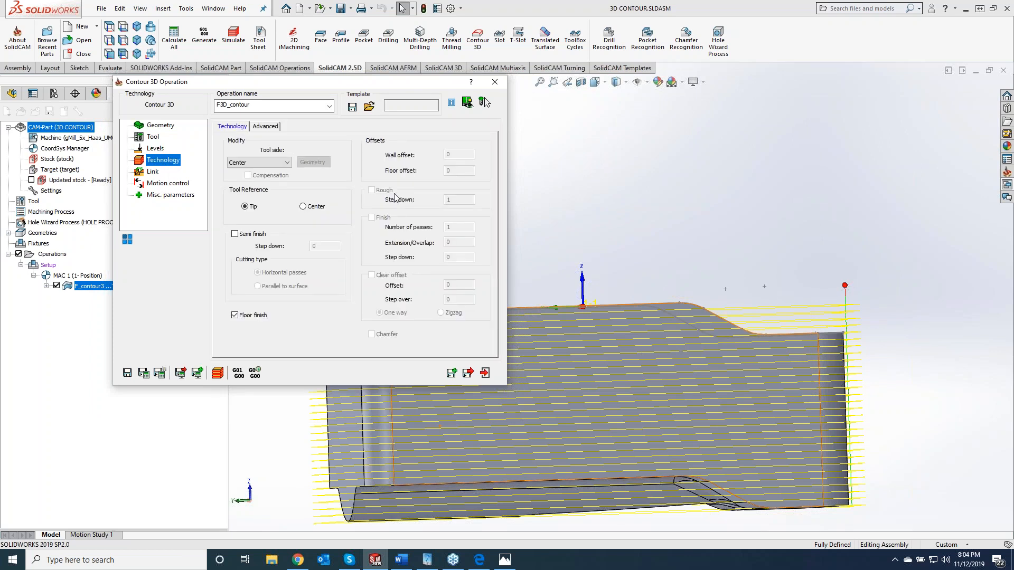
click(278, 162)
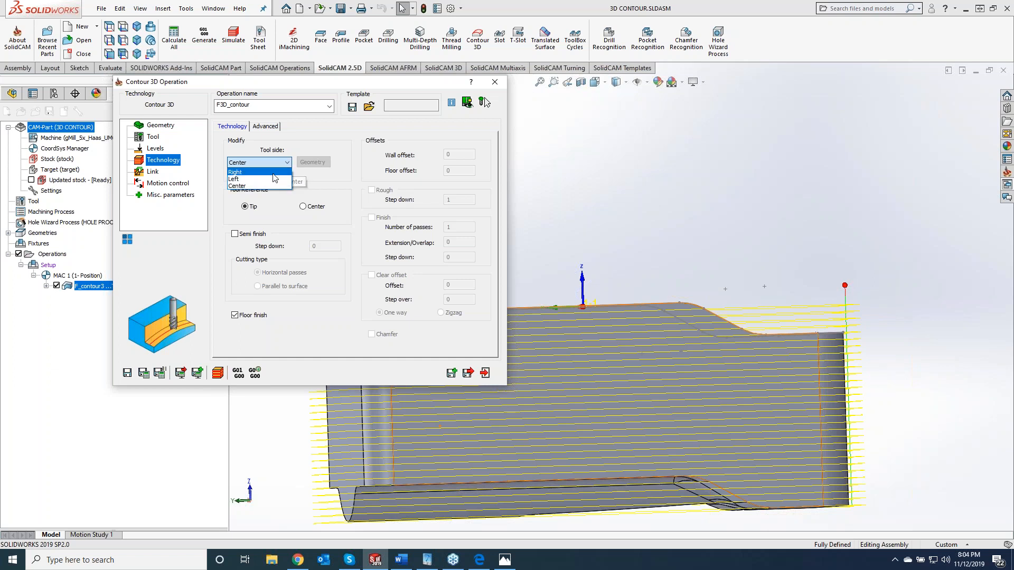
click(271, 179)
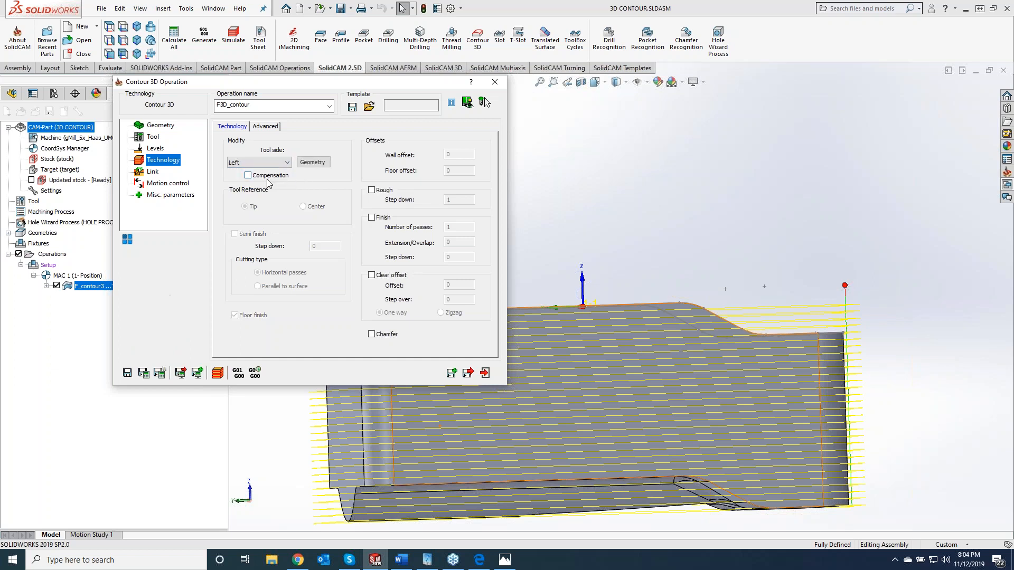
click(372, 218)
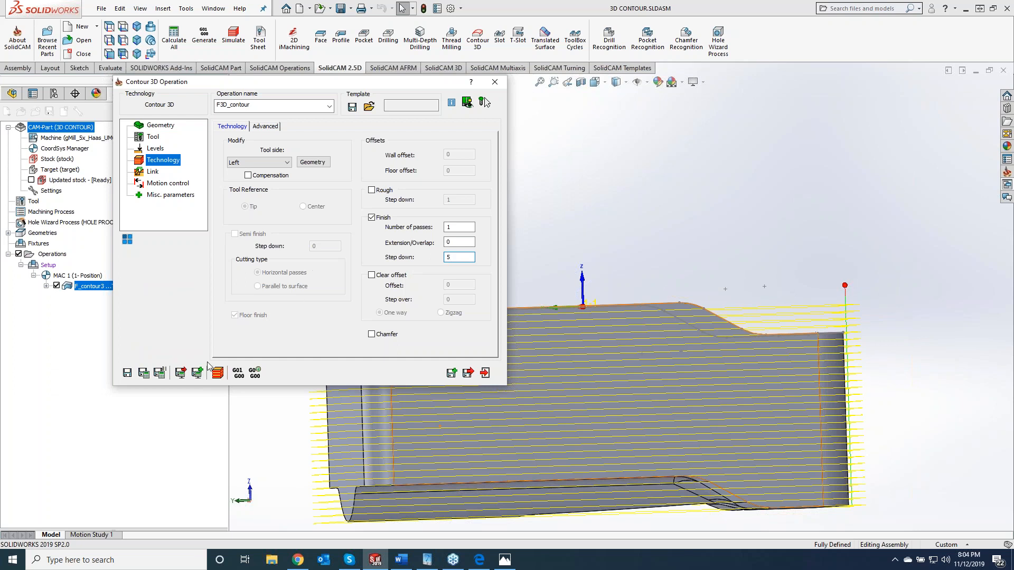
click(150, 374)
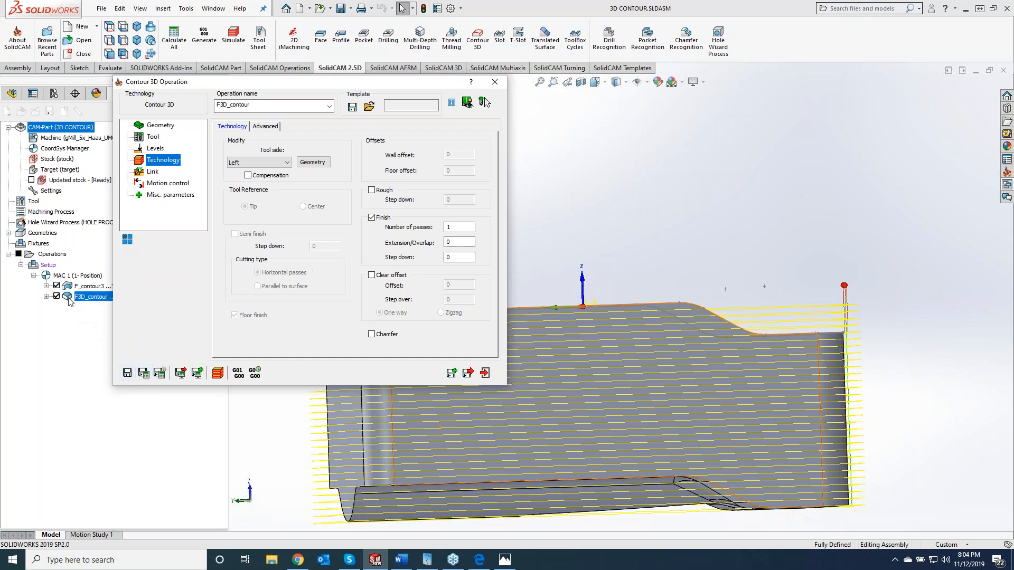
- Hide the F_contour3 toolpath, set the Contour 3D depth to 125 by picking the part's lower edge, and recalculate
click(57, 286)
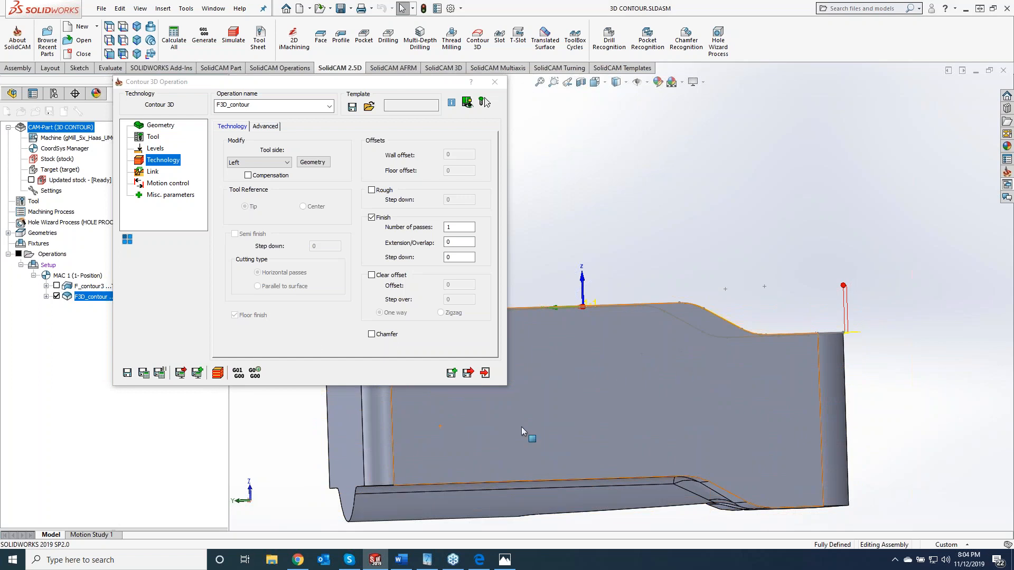
click(157, 151)
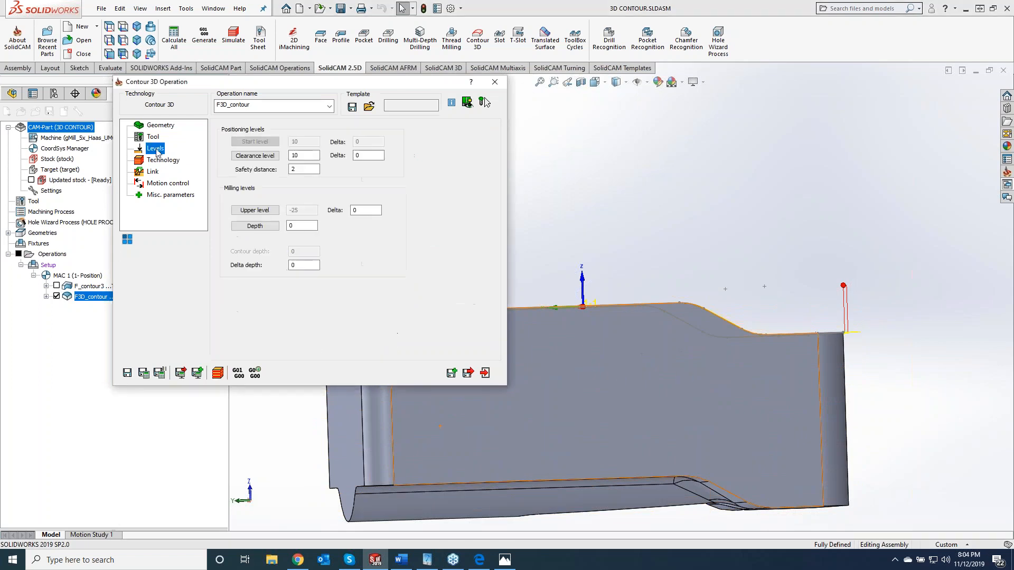
click(271, 227)
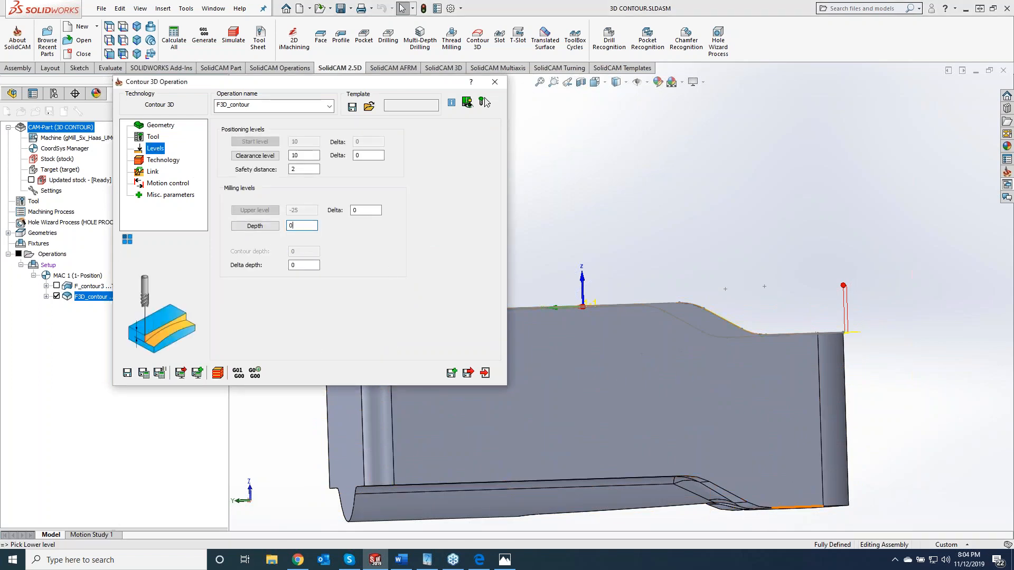
click(816, 510)
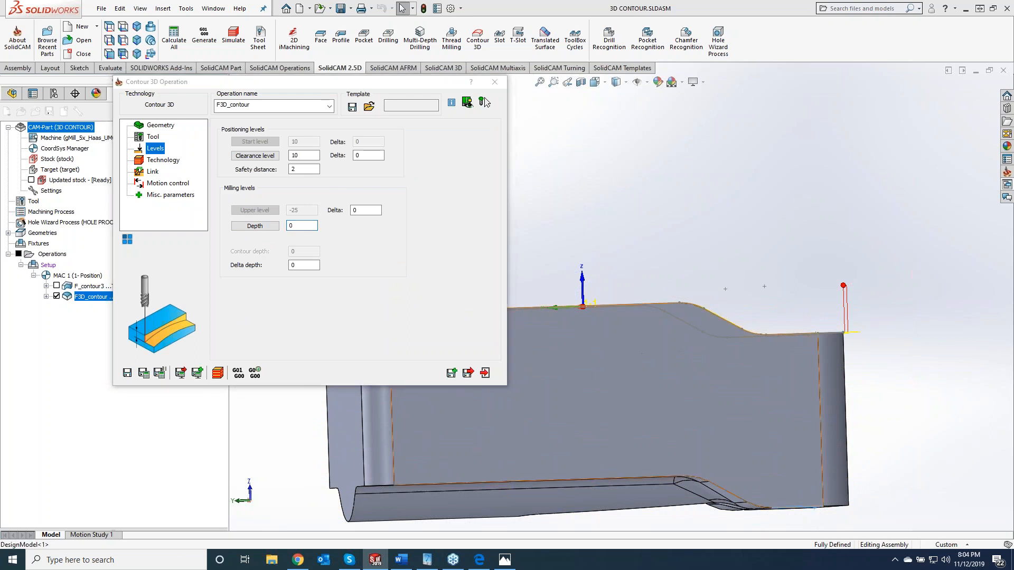
click(143, 373)
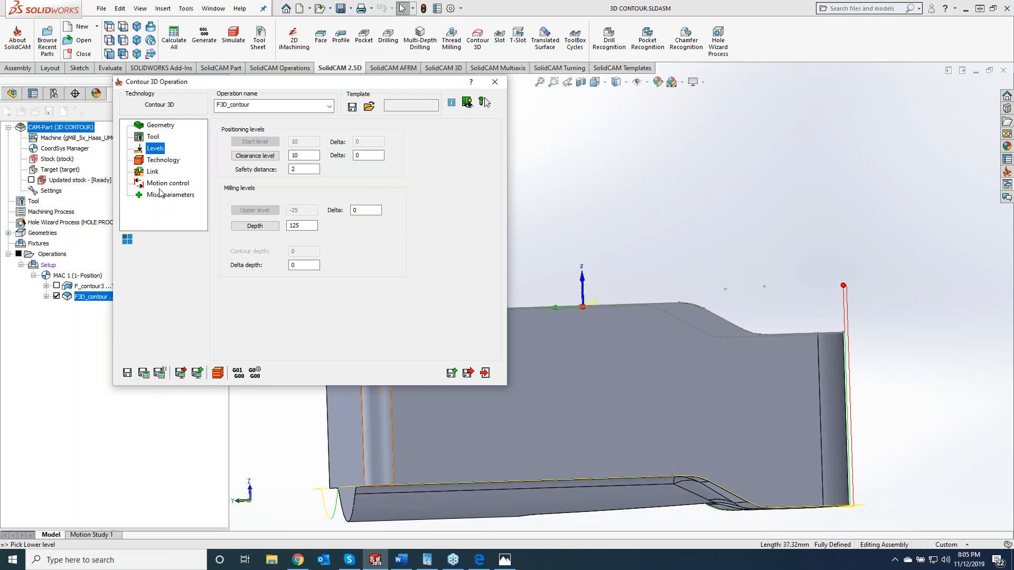
- Set the Contour 3D Finish step down to 5, recalculate the toolpath and collapse the operation dialog to reveal the model
click(163, 159)
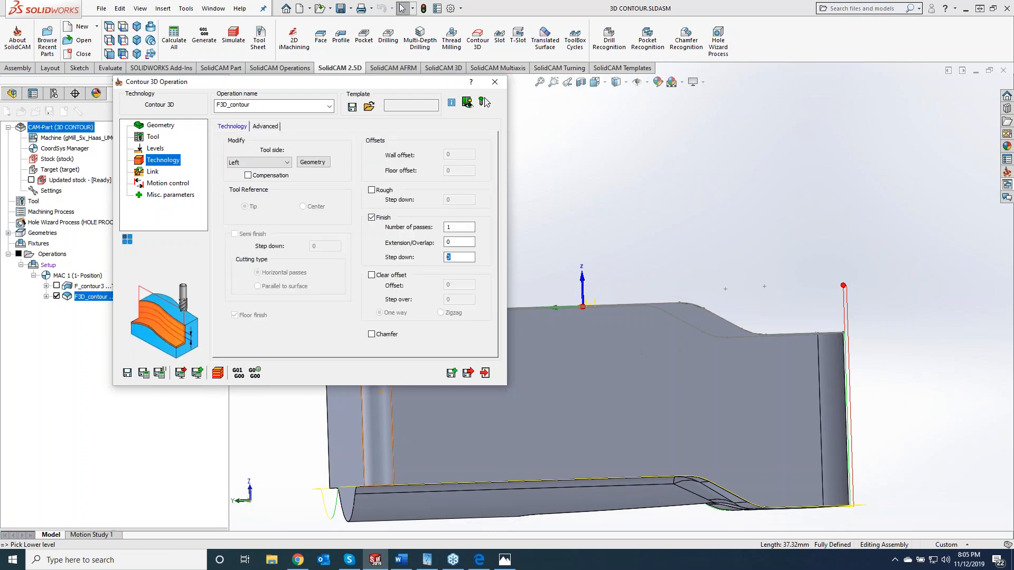
click(143, 373)
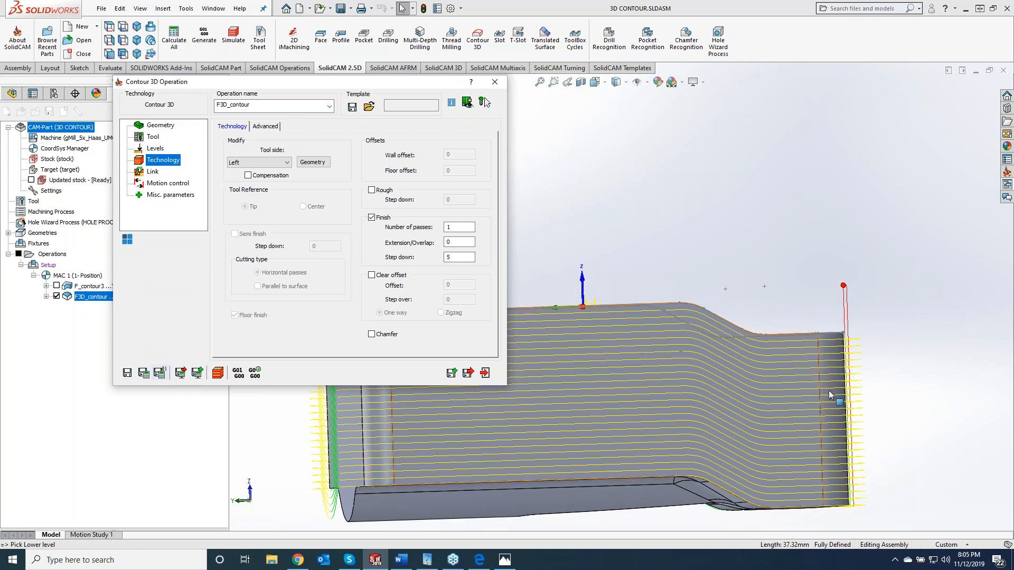
double_click(416, 85)
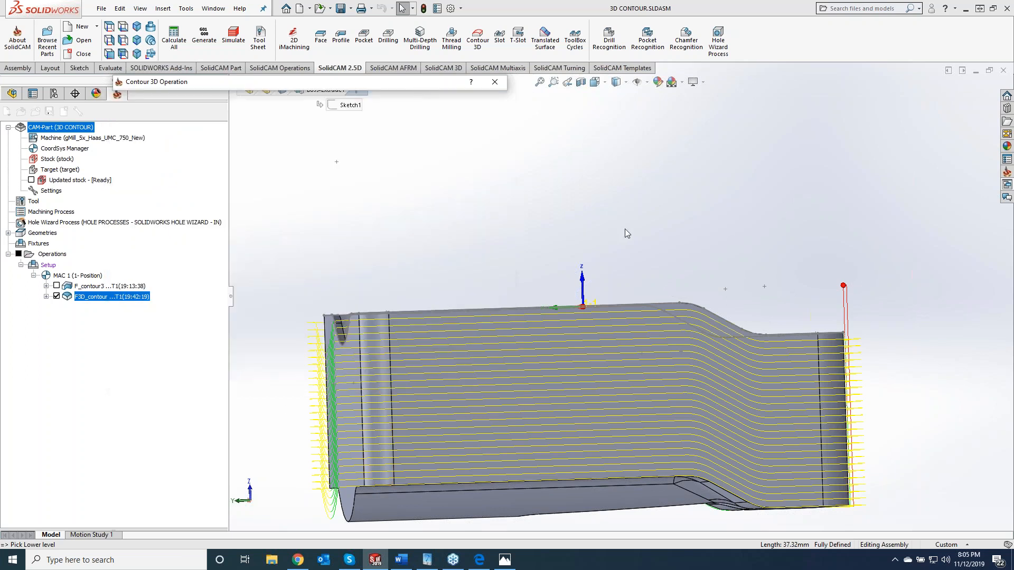
- Inspect the stepped outer-wall toolpath, exit the Contour 3D operation and hide the F3D_contour toolpath
click(676, 209)
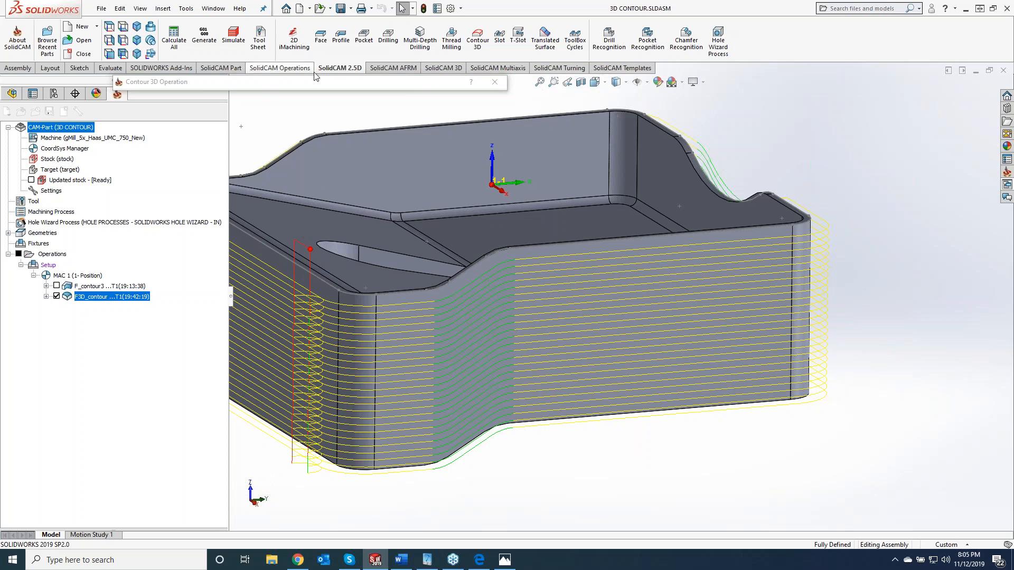
click(500, 85)
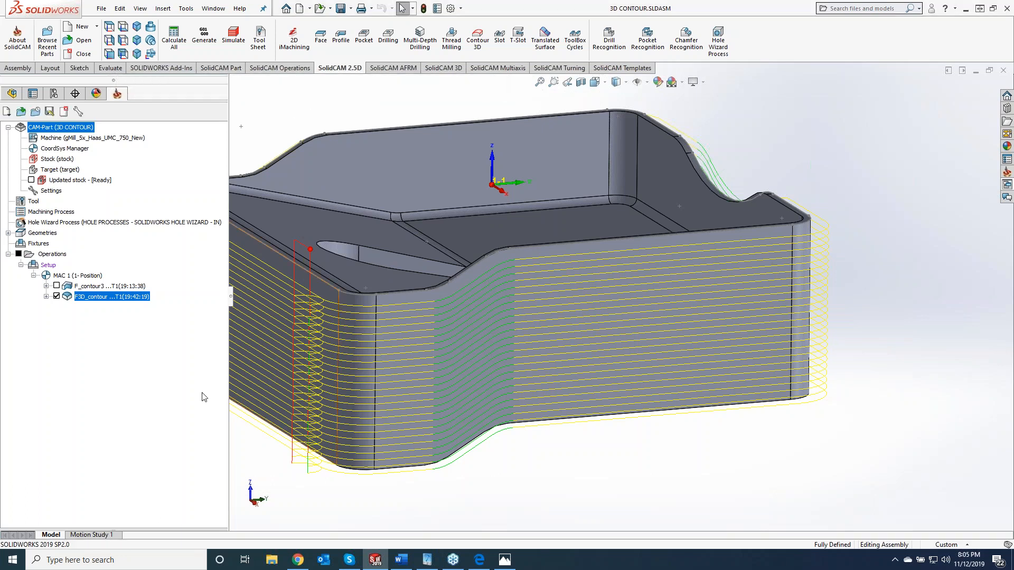
mouse_move(629, 298)
middle_down()
mouse_move(685, 437)
mouse_move(688, 321)
middle_up()
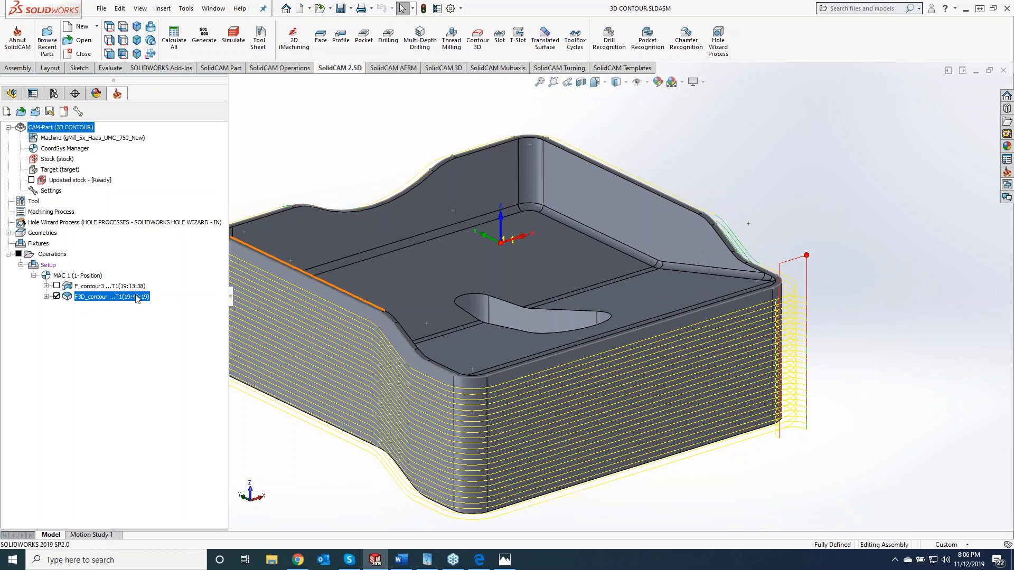
click(57, 296)
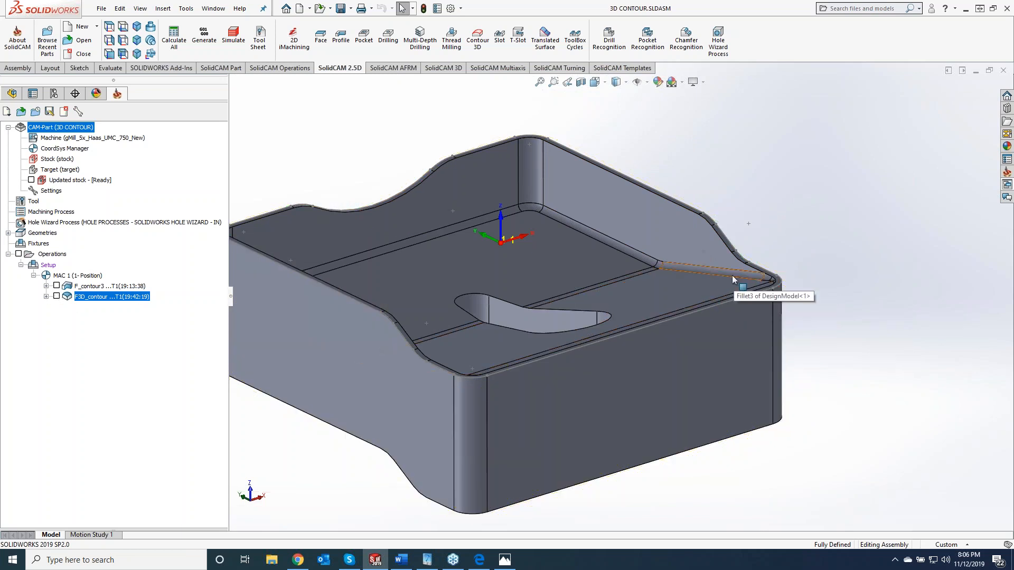
- Create another Contour 3D operation with a new geometry, starting its chain on the curved corner edge of the inner floor
click(481, 47)
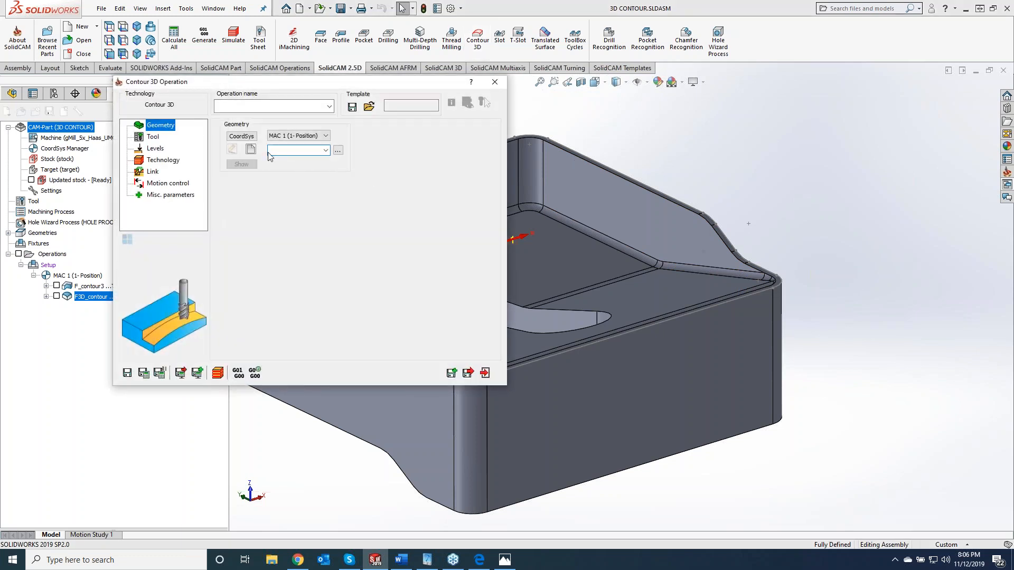
click(251, 149)
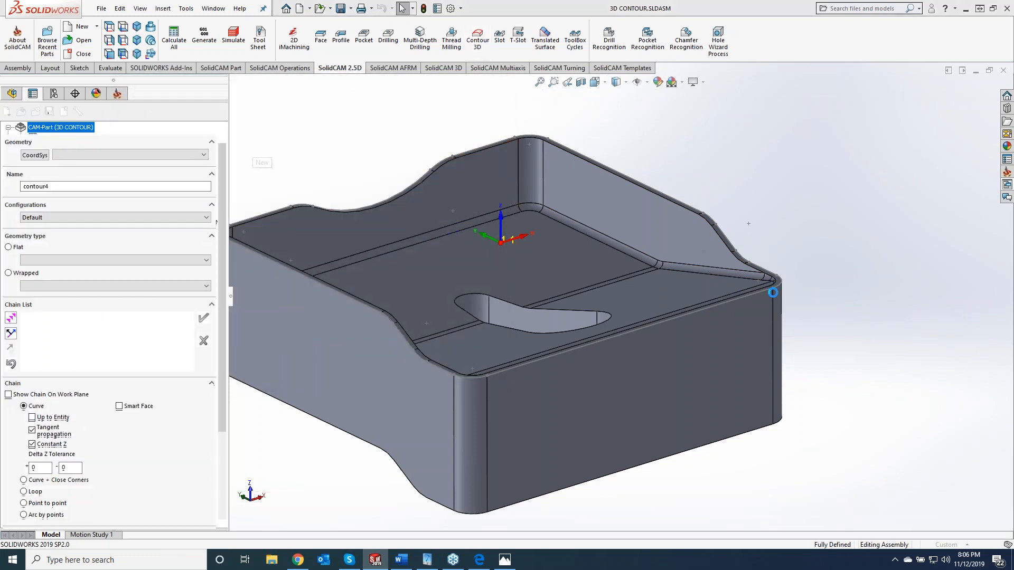
scroll(871, 281, down, 10)
middle_drag(851, 276, 806, 340)
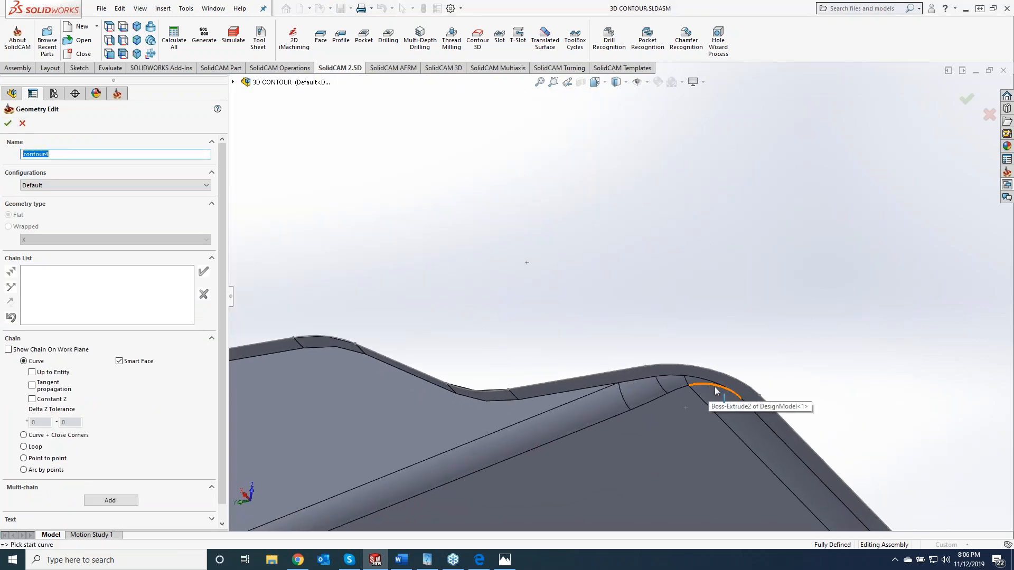
click(716, 391)
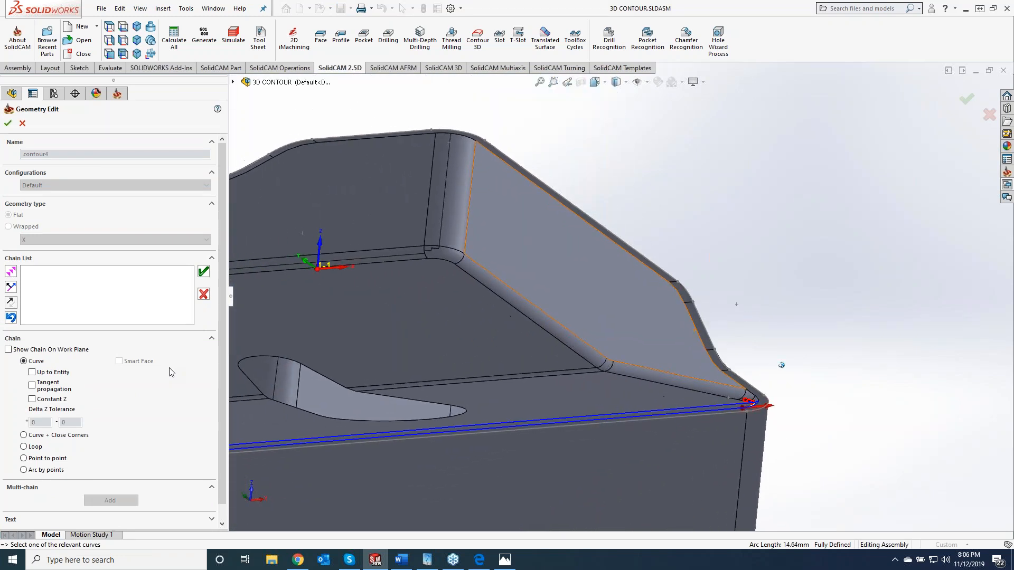
- Extend the curve chain segment by segment along the inner floor edge, then accept the chain and the contour4 geometry
click(11, 271)
click(10, 272)
click(10, 272)
click(10, 272)
click(12, 270)
scroll(434, 319, up, 6)
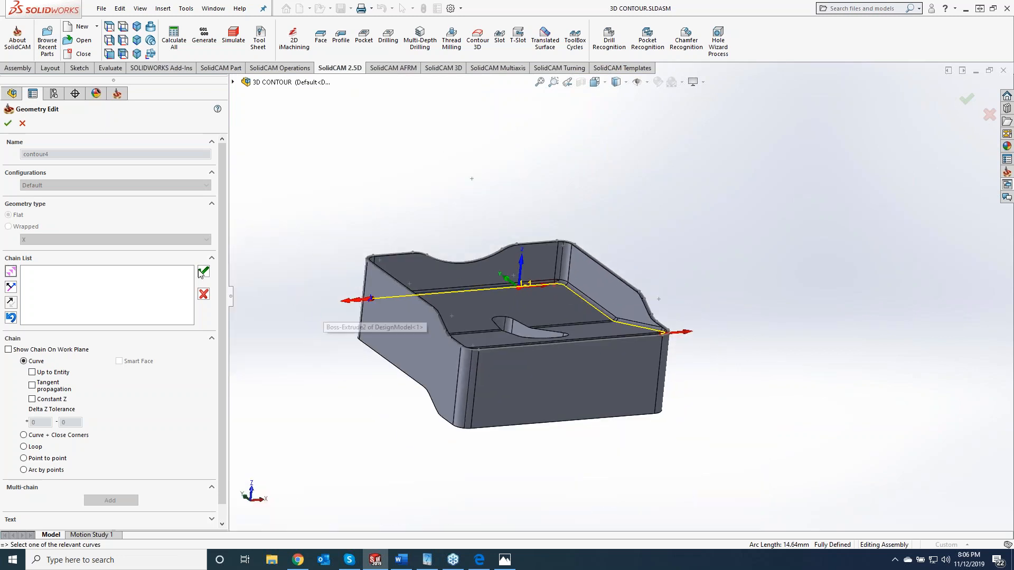
click(11, 271)
middle_drag(549, 317, 433, 316)
click(12, 271)
click(11, 272)
click(11, 272)
click(11, 271)
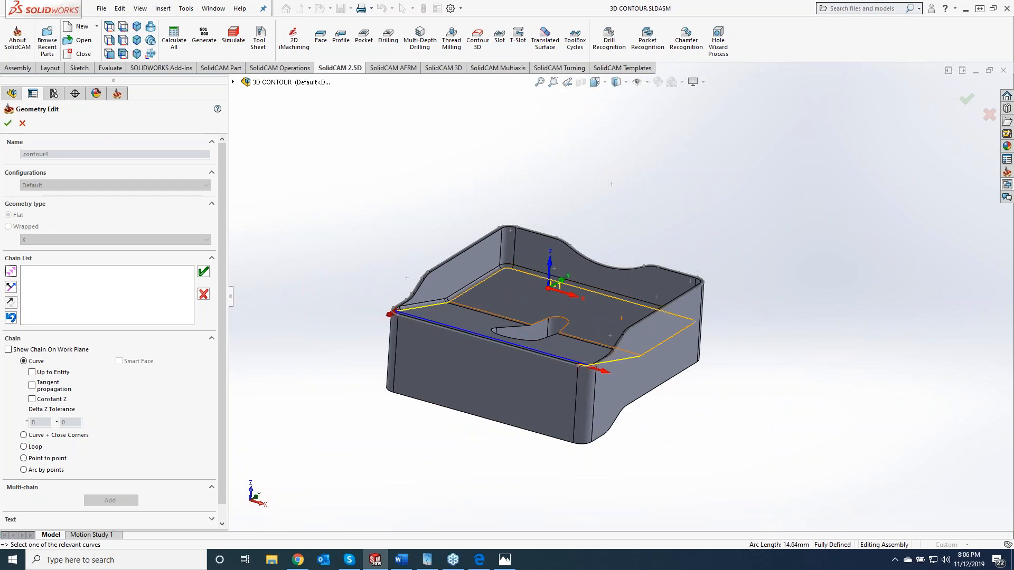
middle_drag(274, 296, 62, 287)
scroll(446, 323, down, 6)
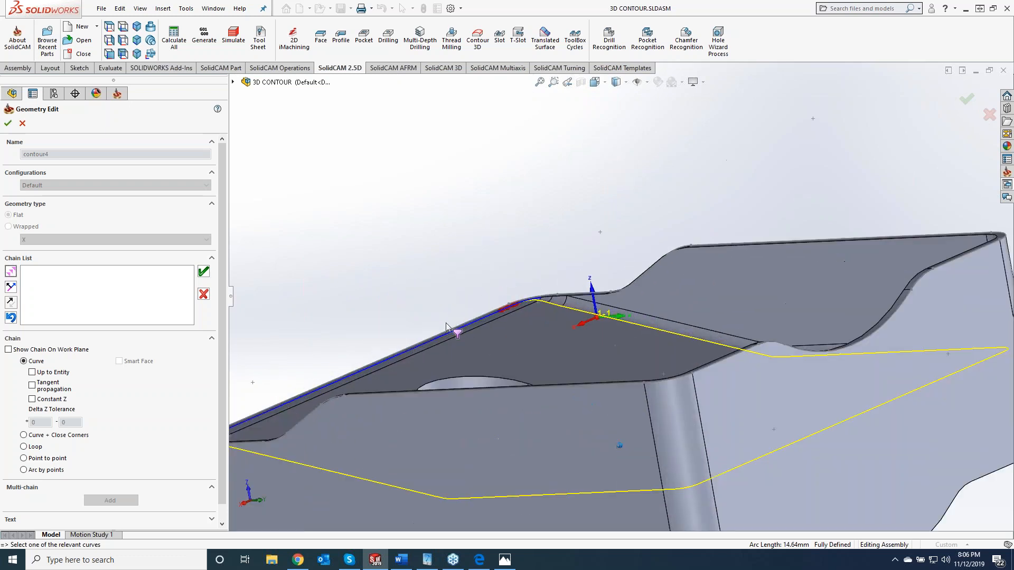
click(203, 273)
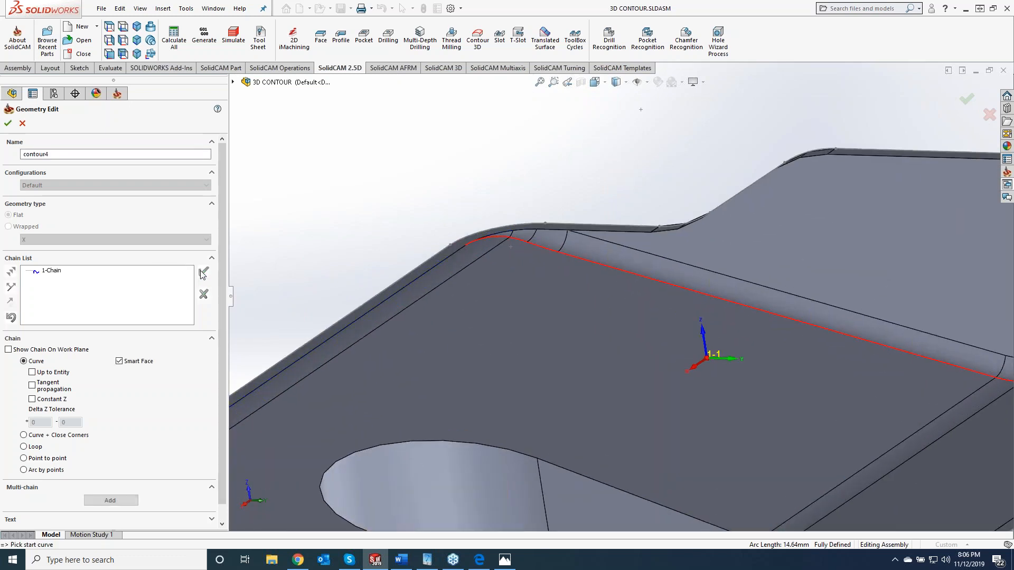
click(8, 125)
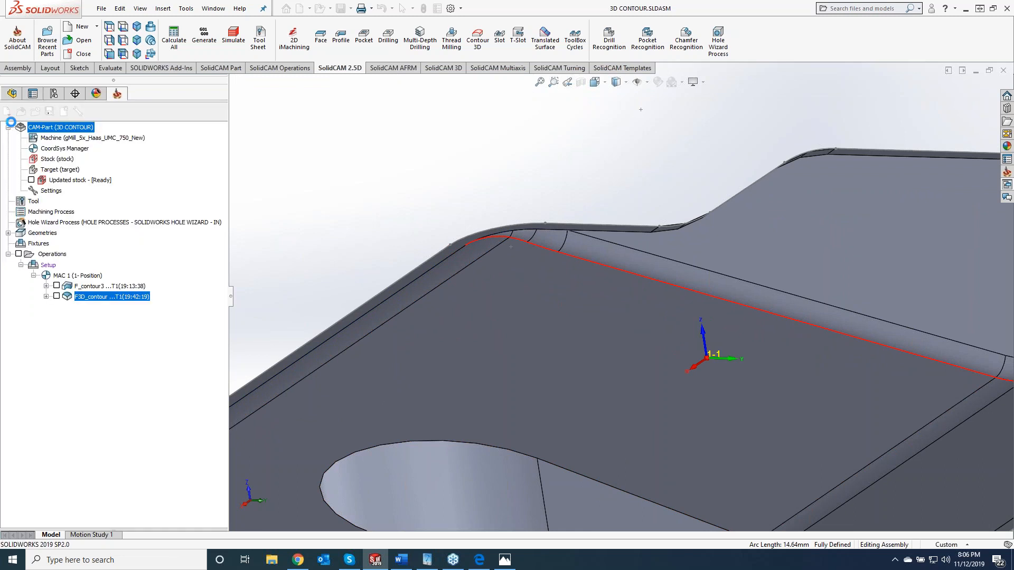
- Assign tool 3, the 10 mm ball nose mill with 5 mm corner radius, to the F3D_contour4 operation
click(587, 166)
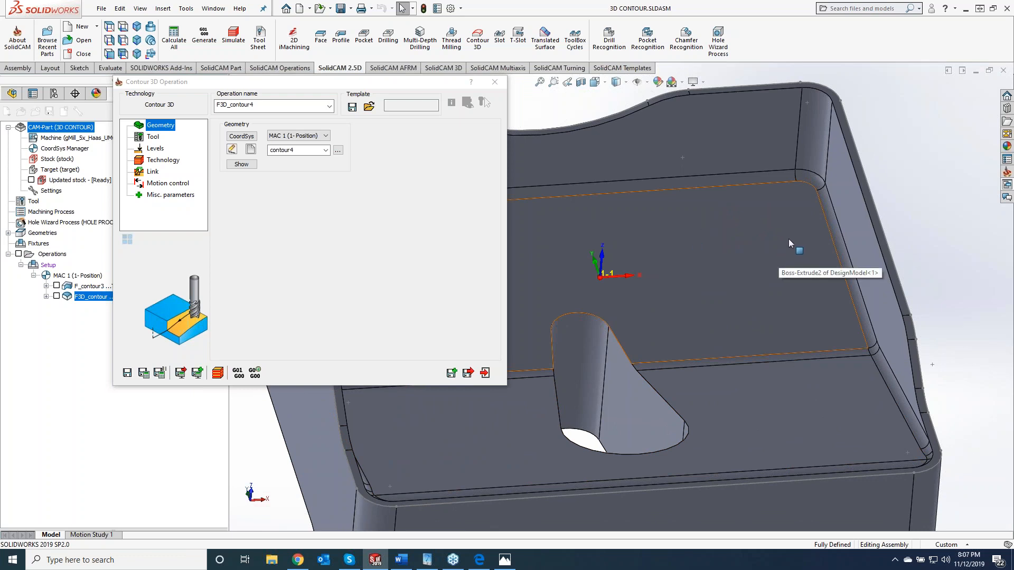
click(153, 136)
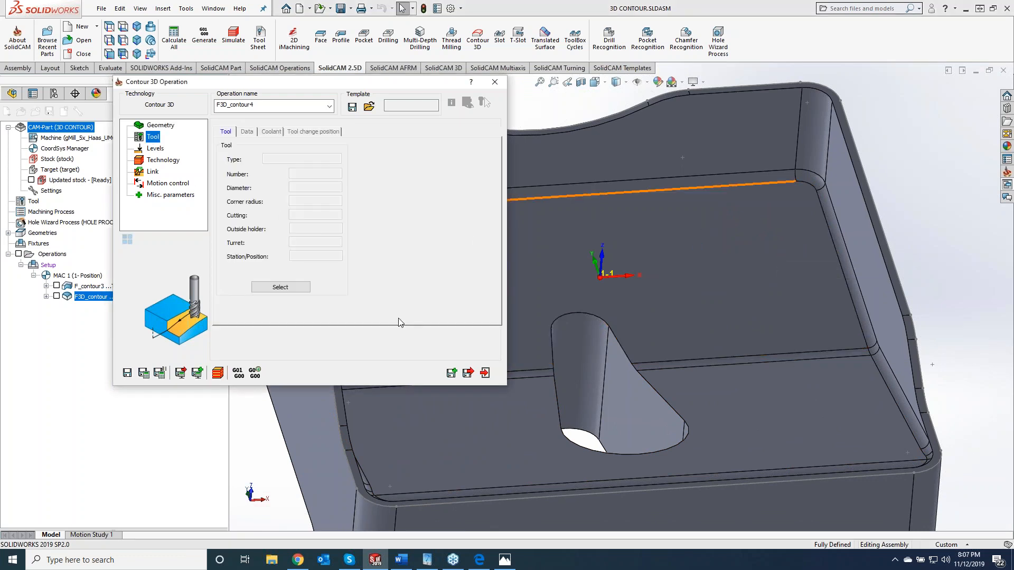
click(291, 288)
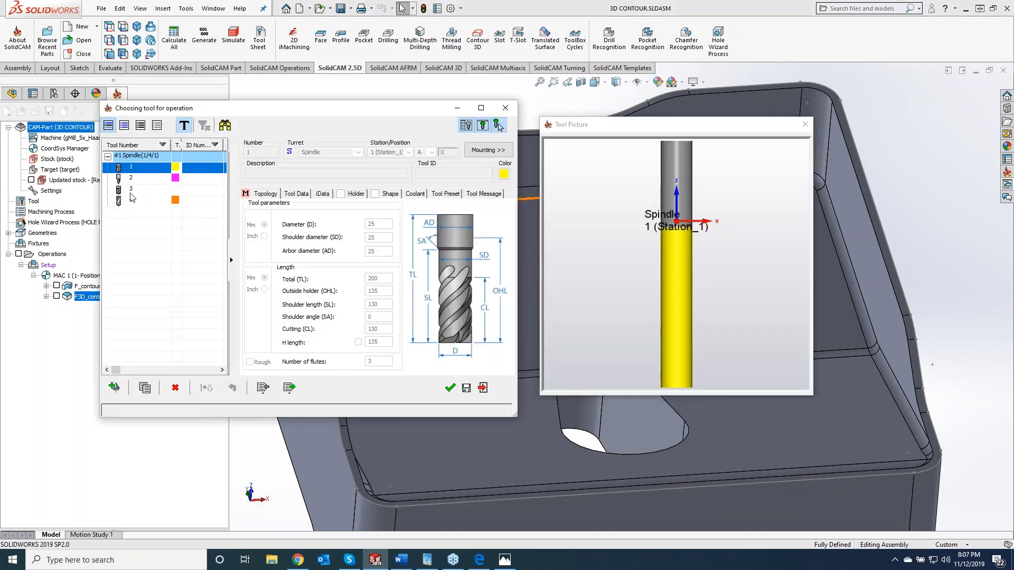
click(131, 189)
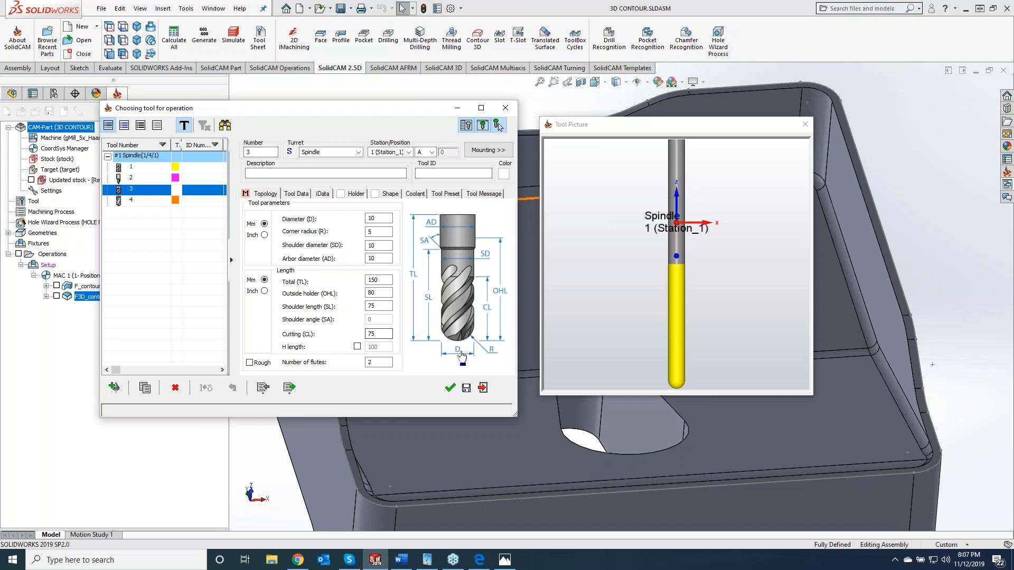
click(451, 389)
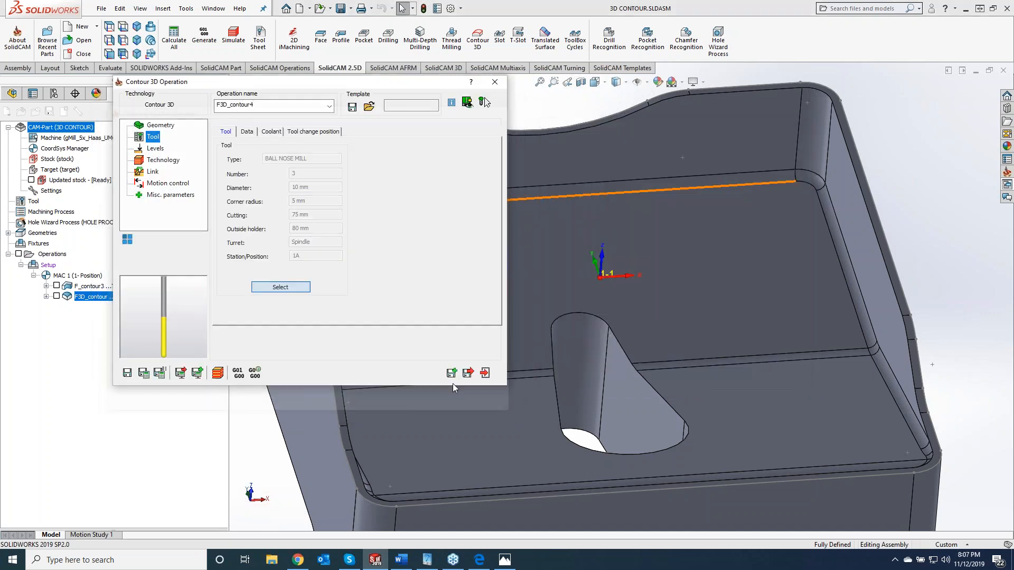
- Review the levels and technology settings of F3D_contour4, keep the tool side at Center, and save and calculate the operation
click(158, 150)
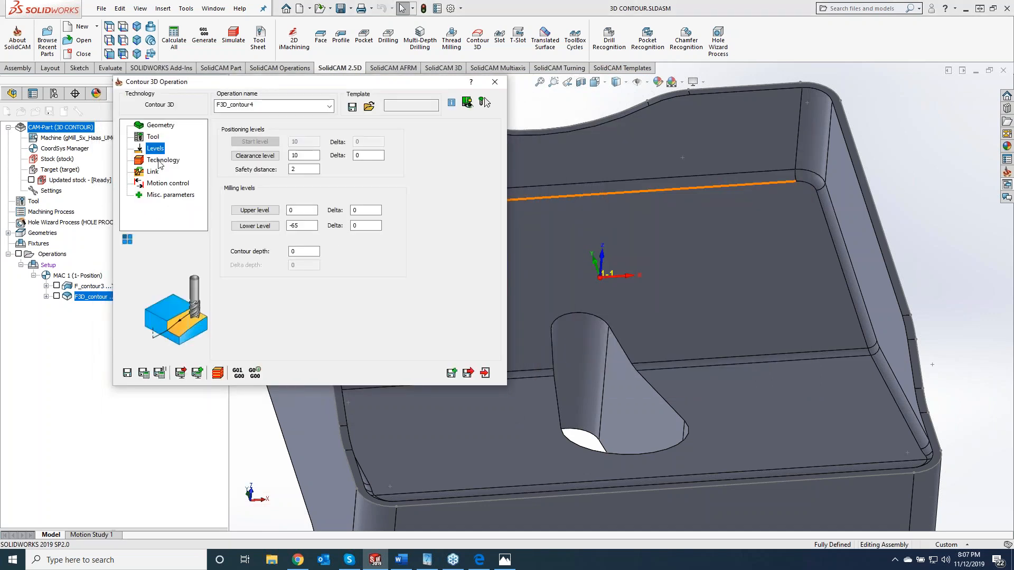
click(160, 165)
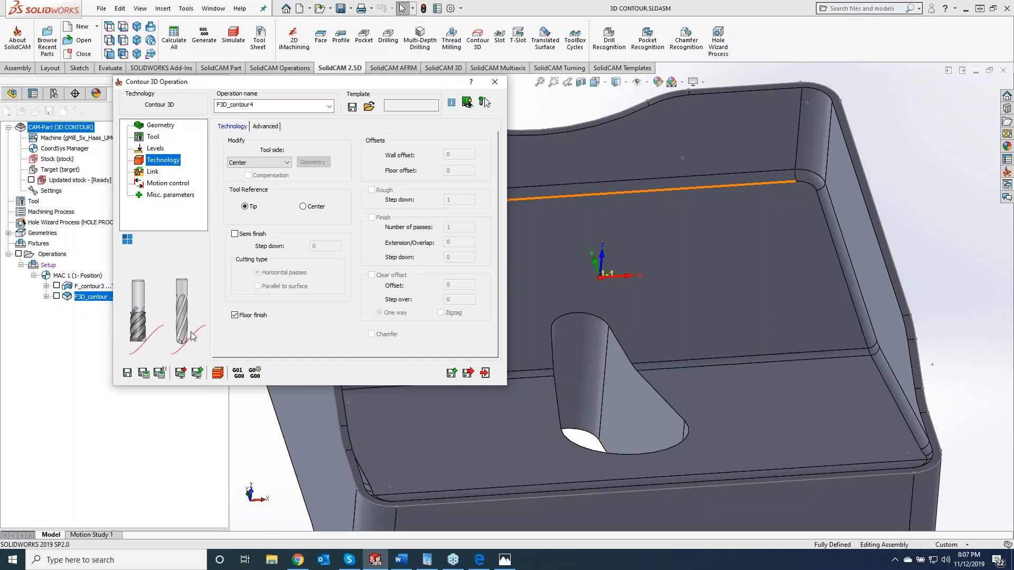
click(144, 374)
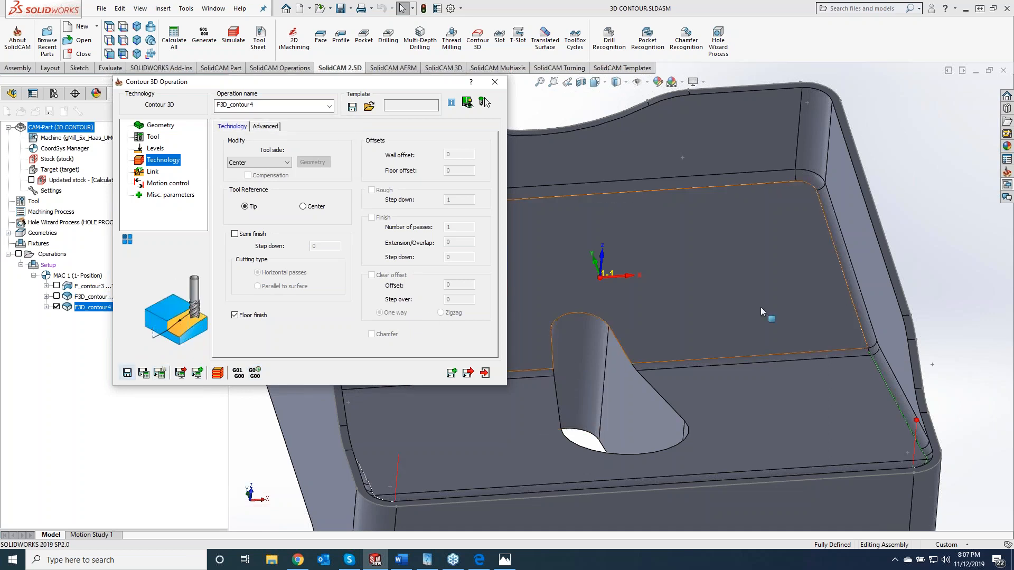
- Simulate F3D_contour4 in SolidVerify, stepping through the first moves and playing the rest, then exit the simulation
click(217, 373)
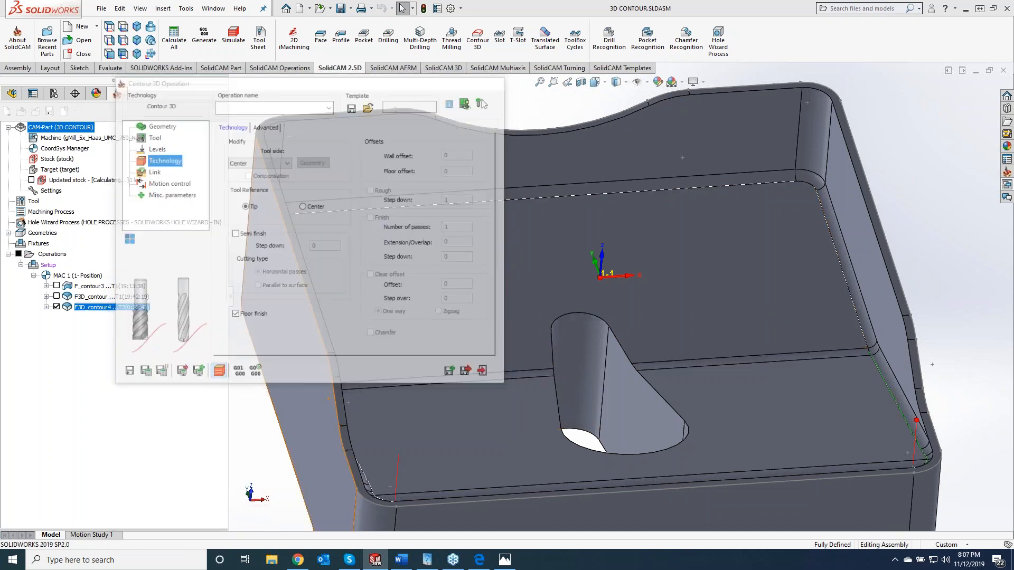
click(120, 188)
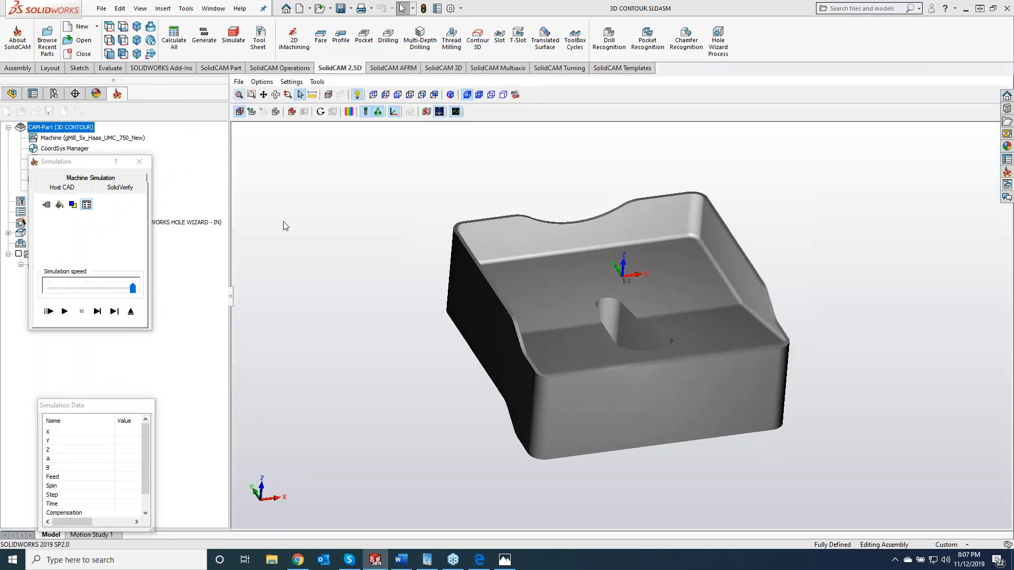
click(96, 312)
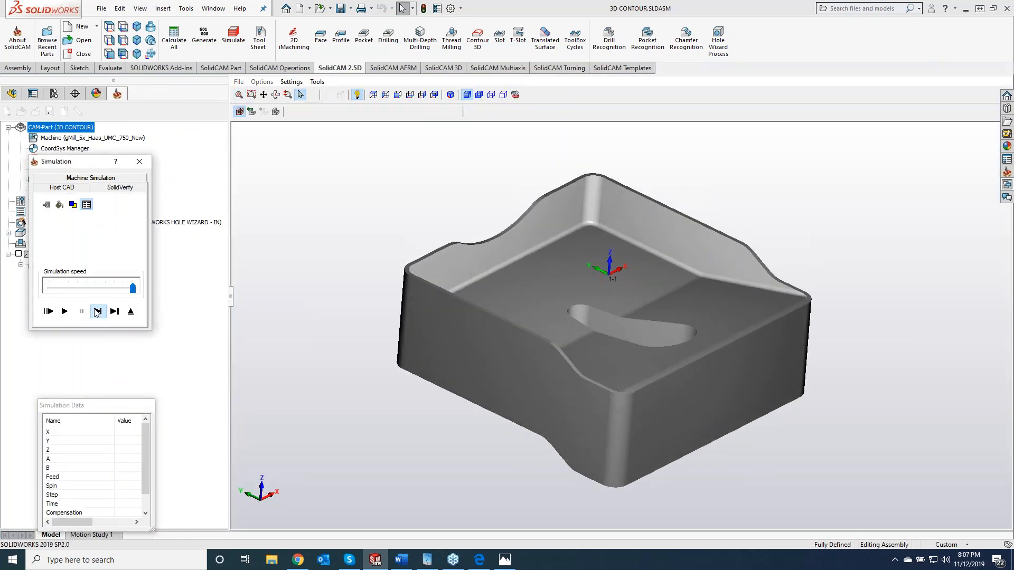
click(96, 311)
click(96, 311)
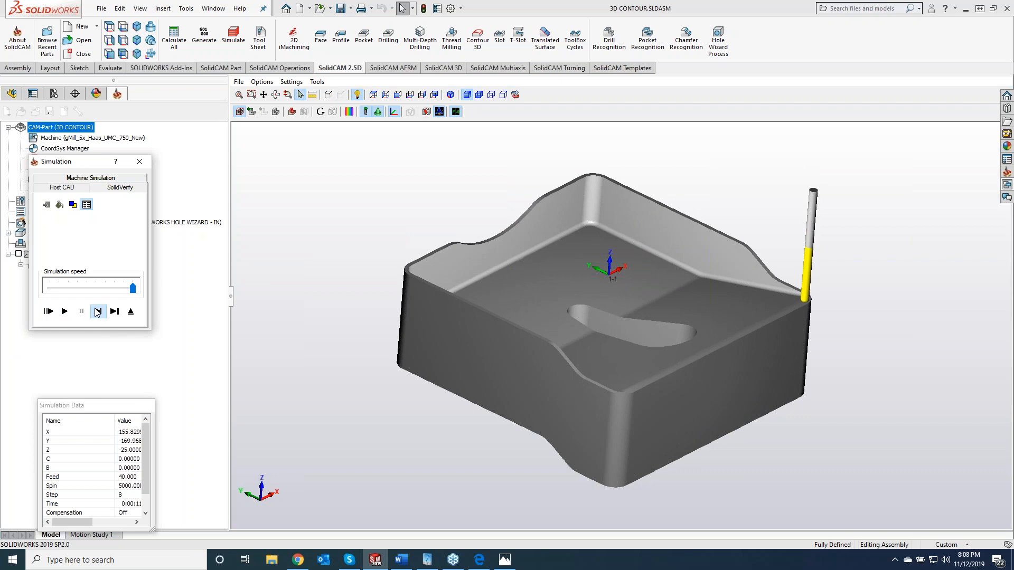
click(97, 312)
click(65, 312)
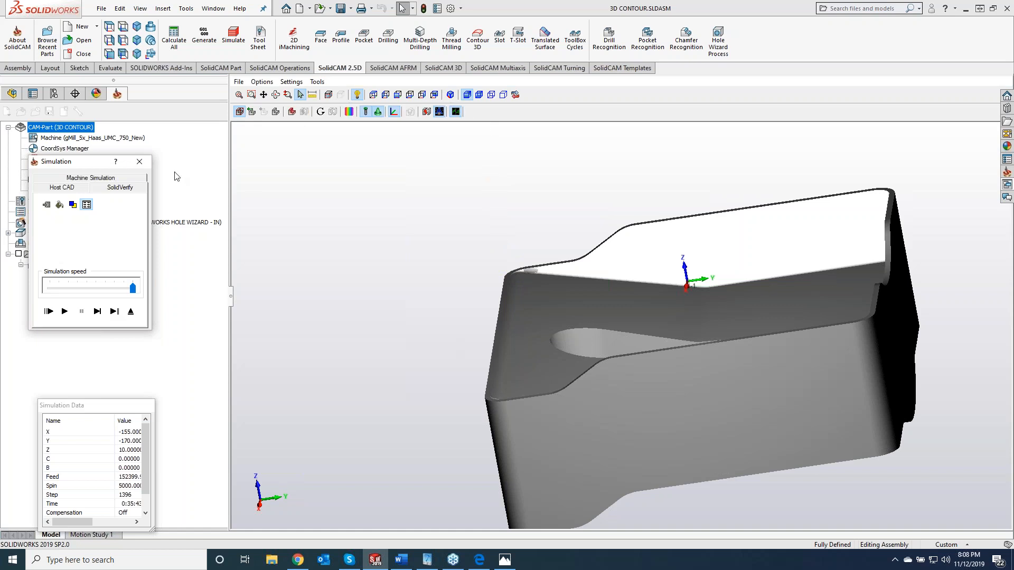
click(139, 161)
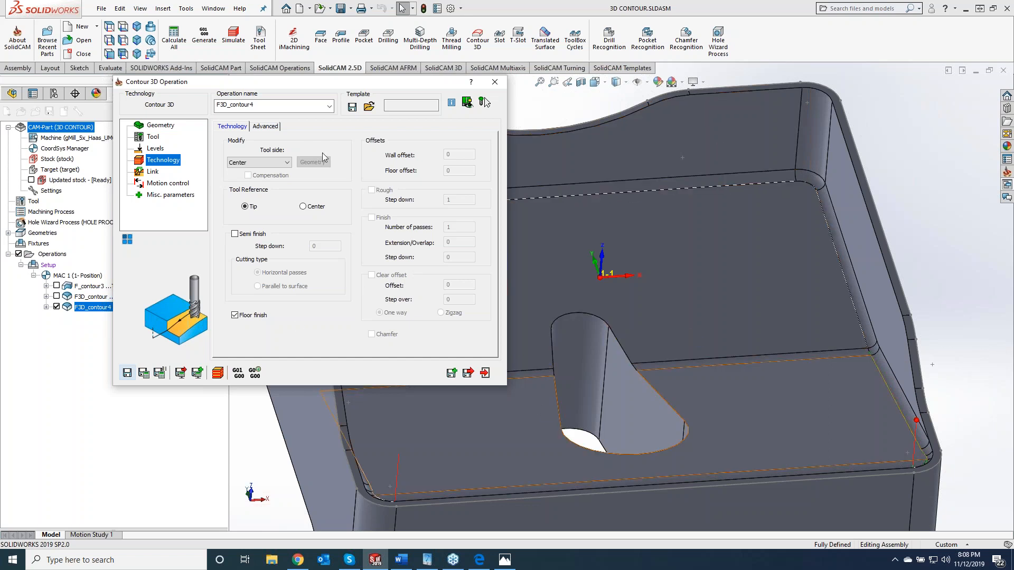
- Change the display color of tool 3, the ball nose mill, to orange and confirm it for the operation
click(149, 138)
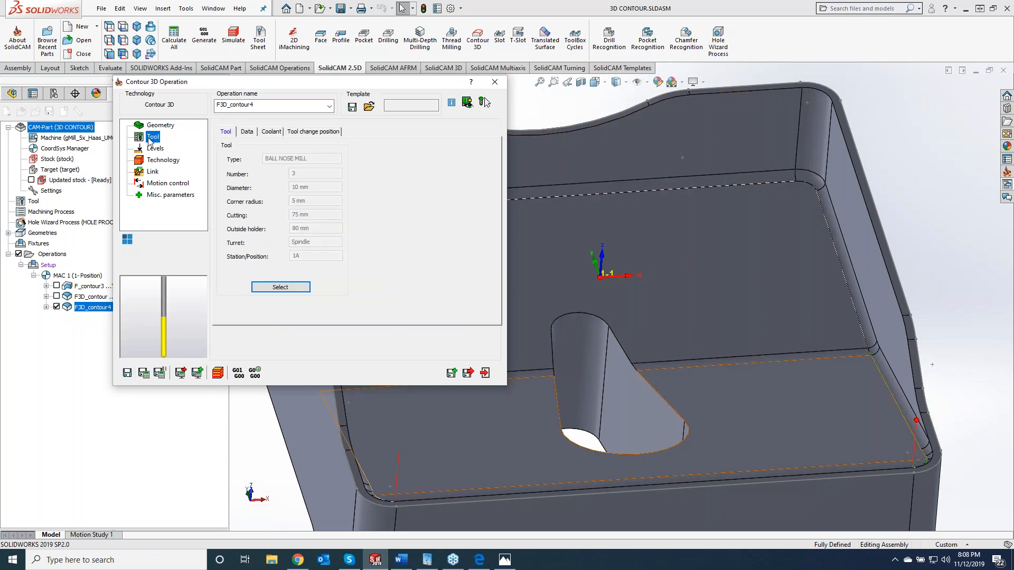
click(277, 287)
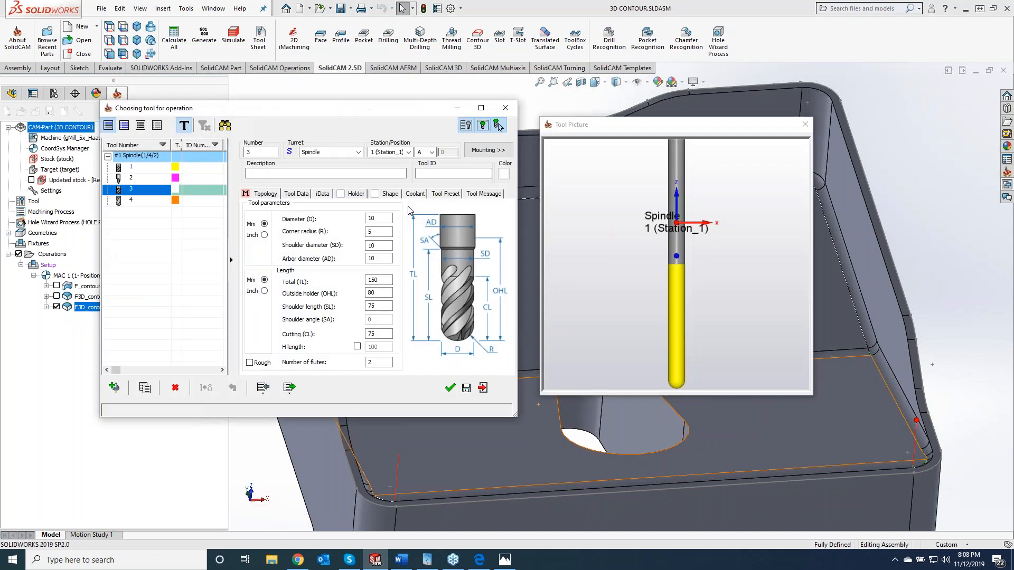
click(504, 174)
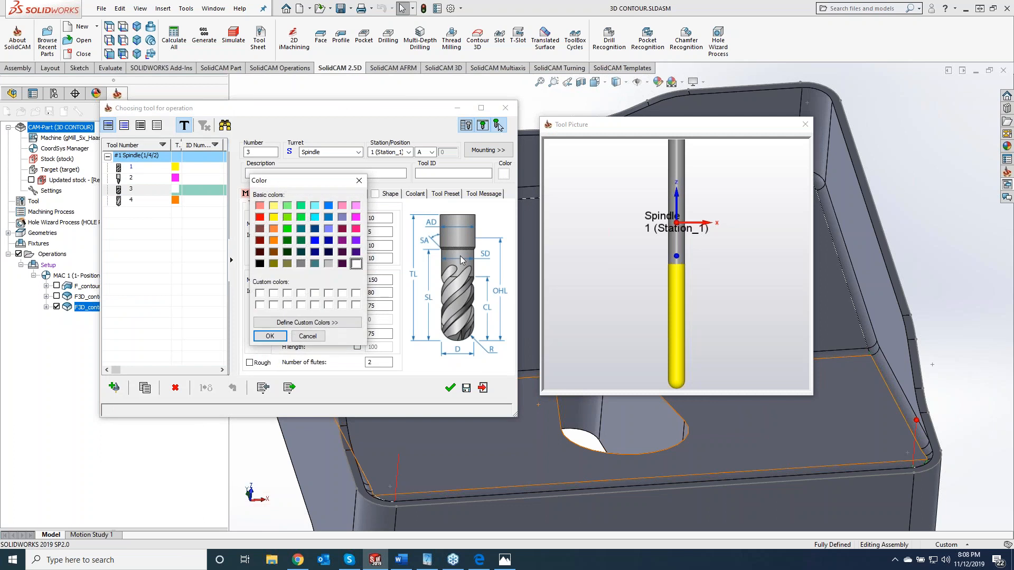
click(273, 240)
click(269, 335)
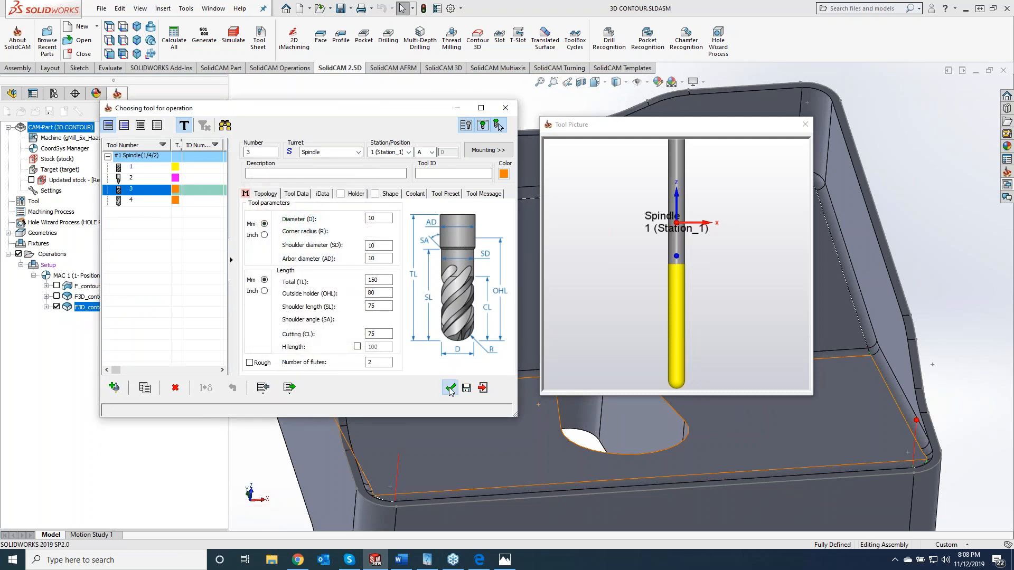
click(450, 390)
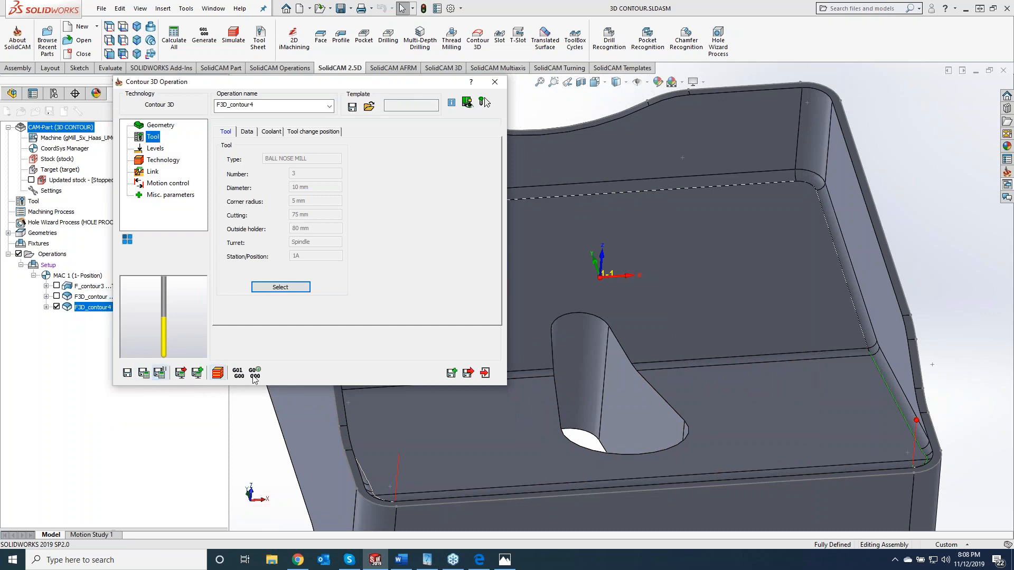
- Recalculate F3D_contour4 and replay its SolidVerify simulation to inspect the orange-colored cut along the inner floor fillet
click(254, 379)
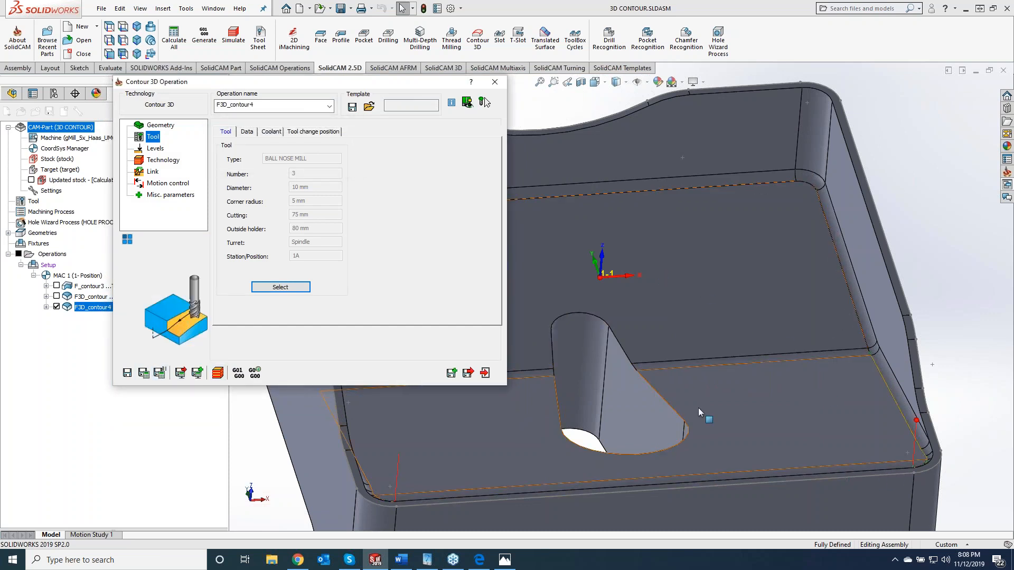
click(218, 373)
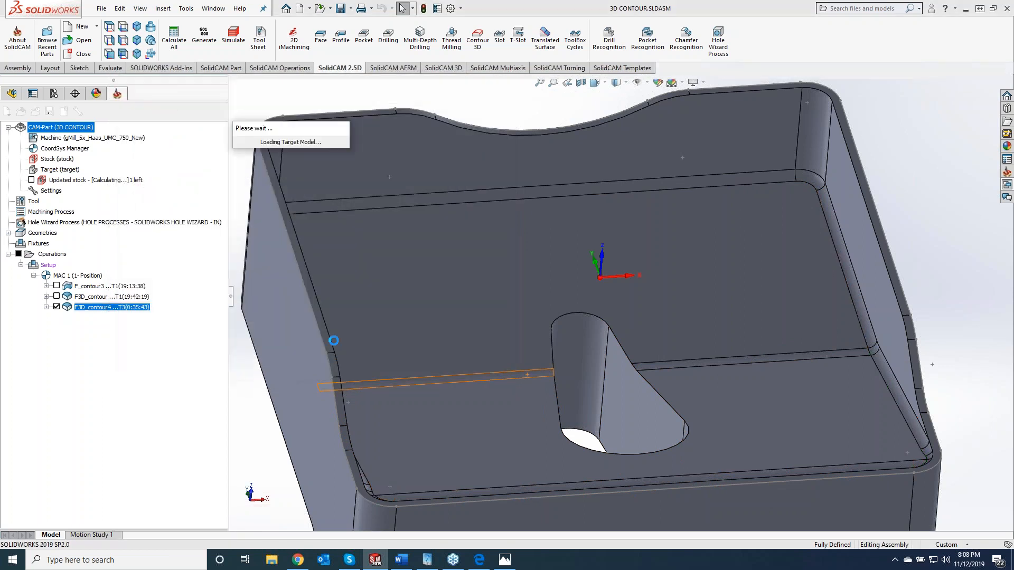
click(64, 311)
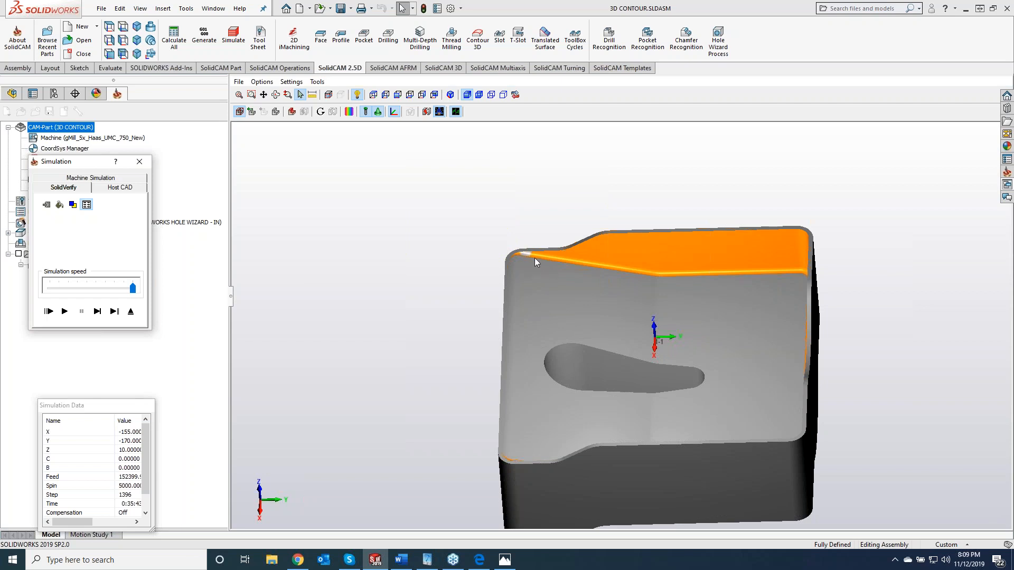
- Inspect the uncut patch of the inner floor fillet up close, then exit the simulation and close the F3D_contour4 operation
scroll(534, 258, up, 5)
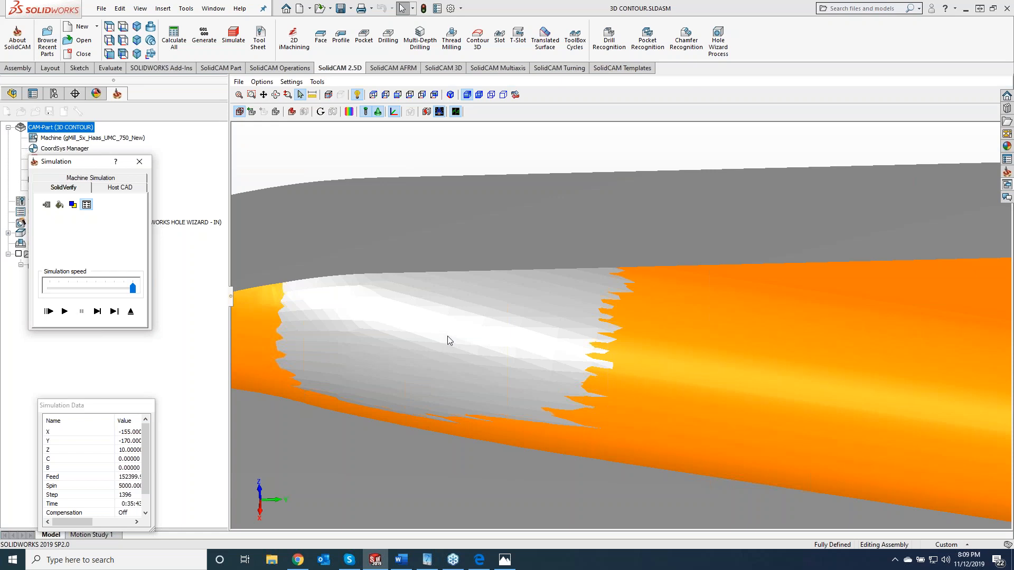
middle_drag(448, 336, 411, 325)
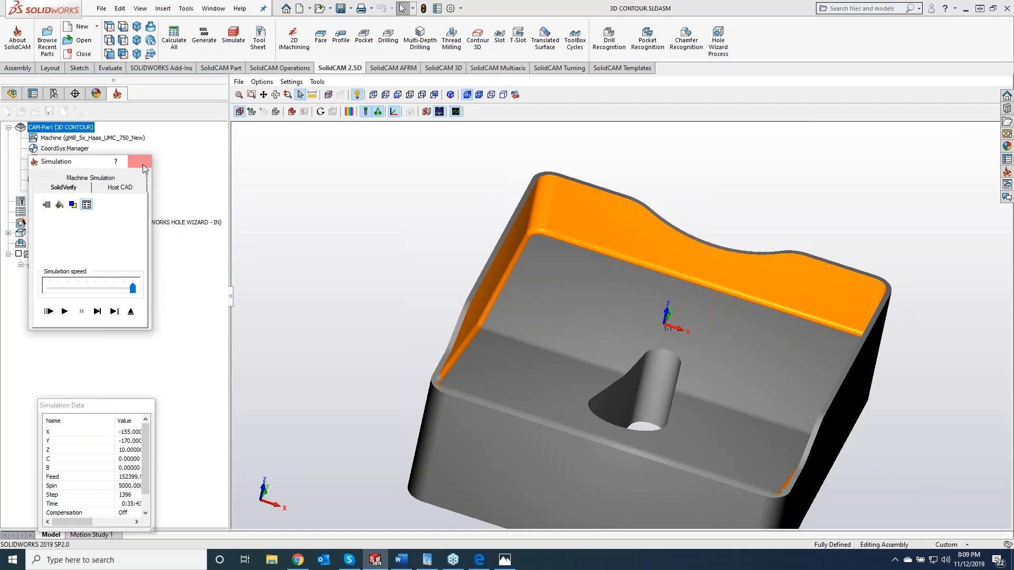
click(140, 161)
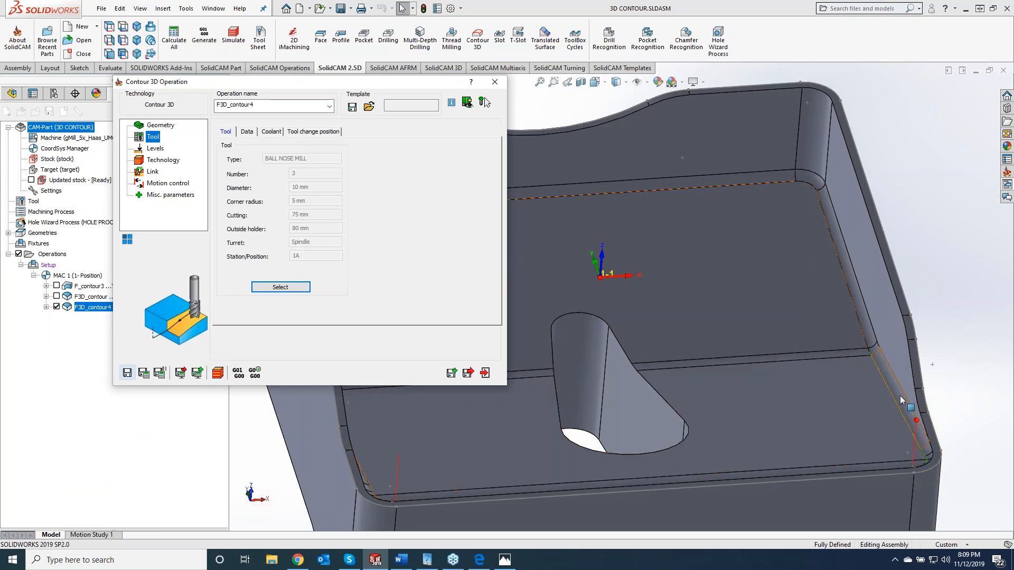
click(872, 330)
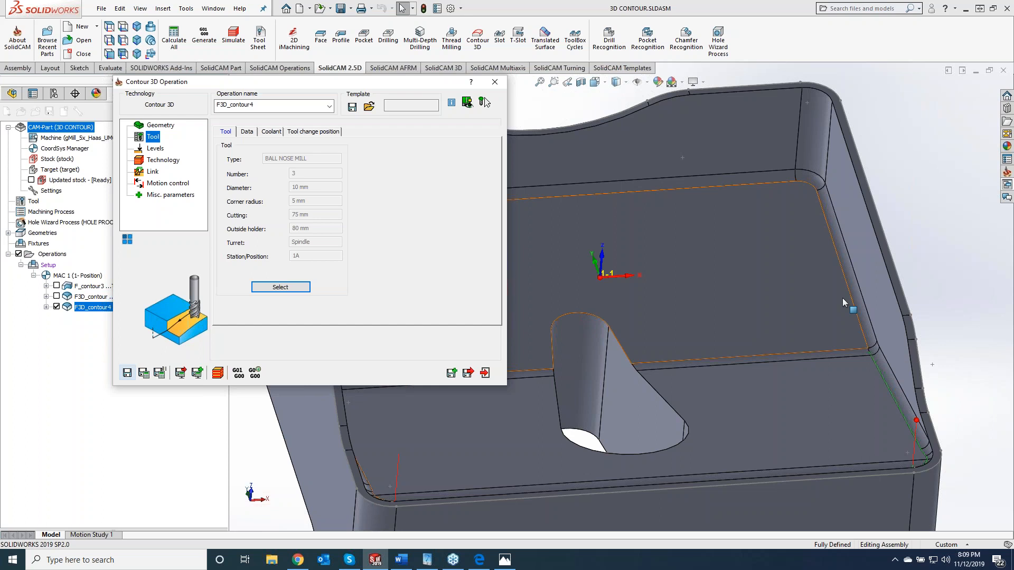
click(842, 298)
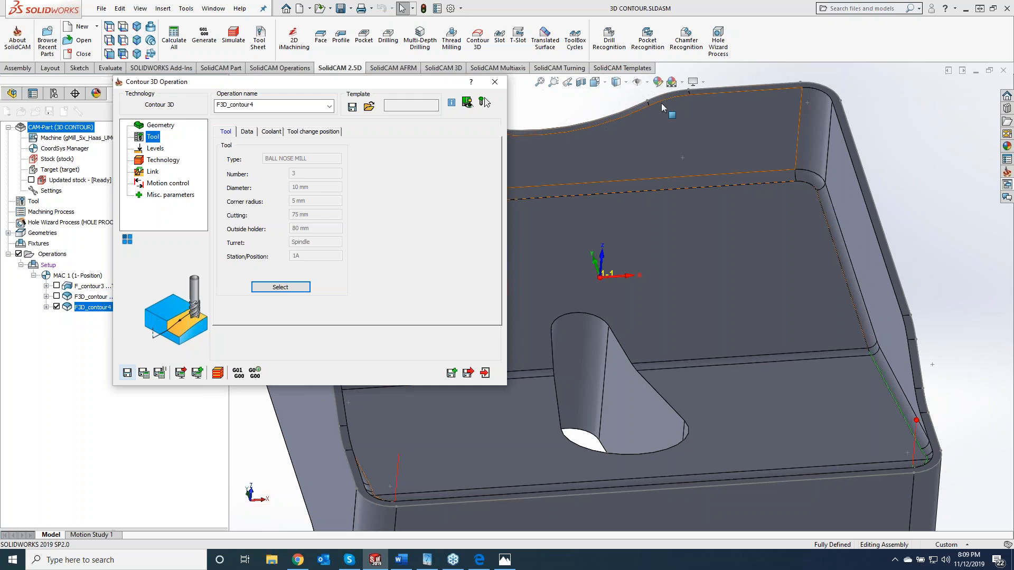
click(494, 82)
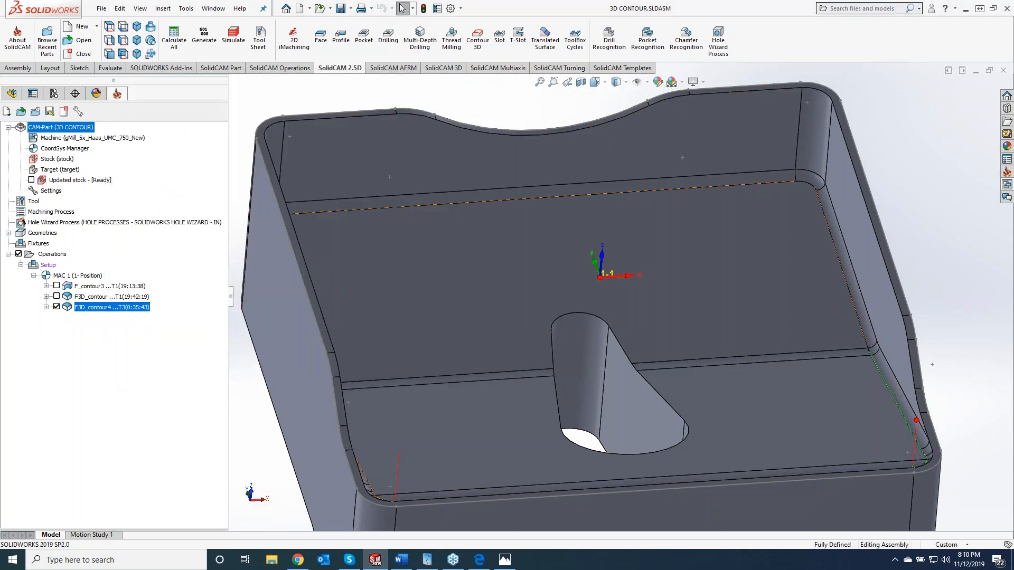
- Create a new Contour 3D operation on the existing geometry "contour" and assign tool 4, the 16 mm chamfer drill
click(477, 38)
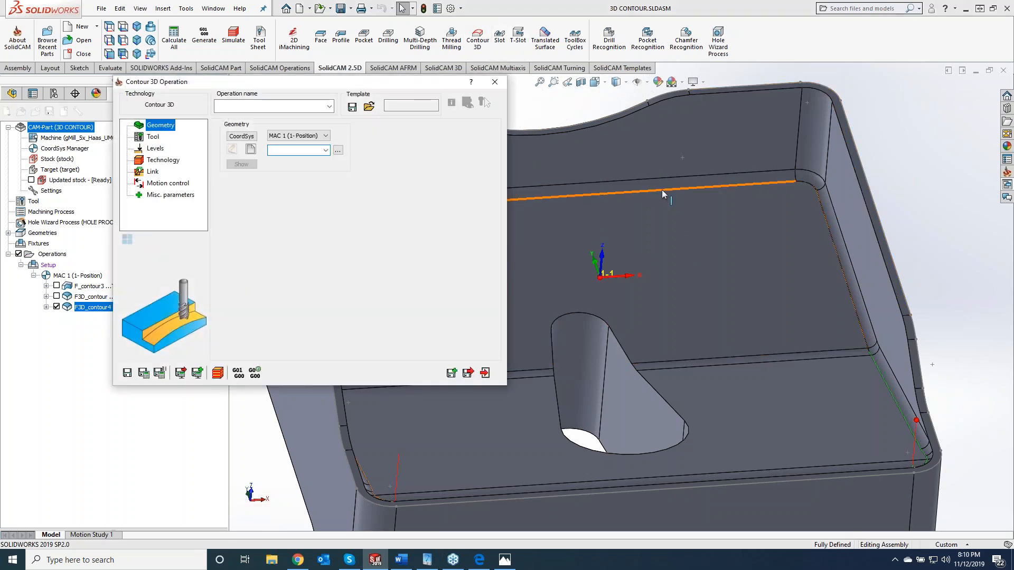
click(326, 150)
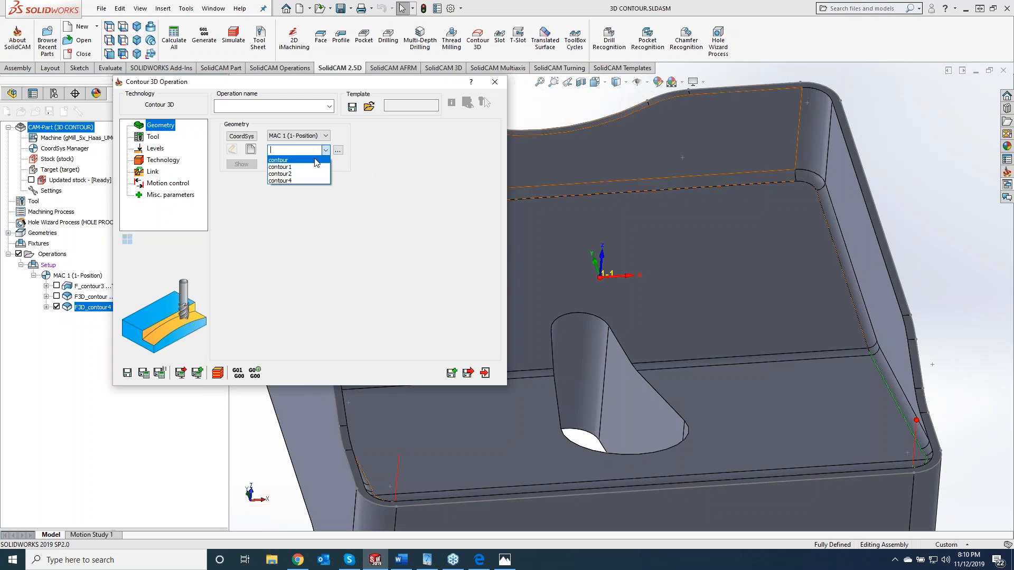
click(316, 160)
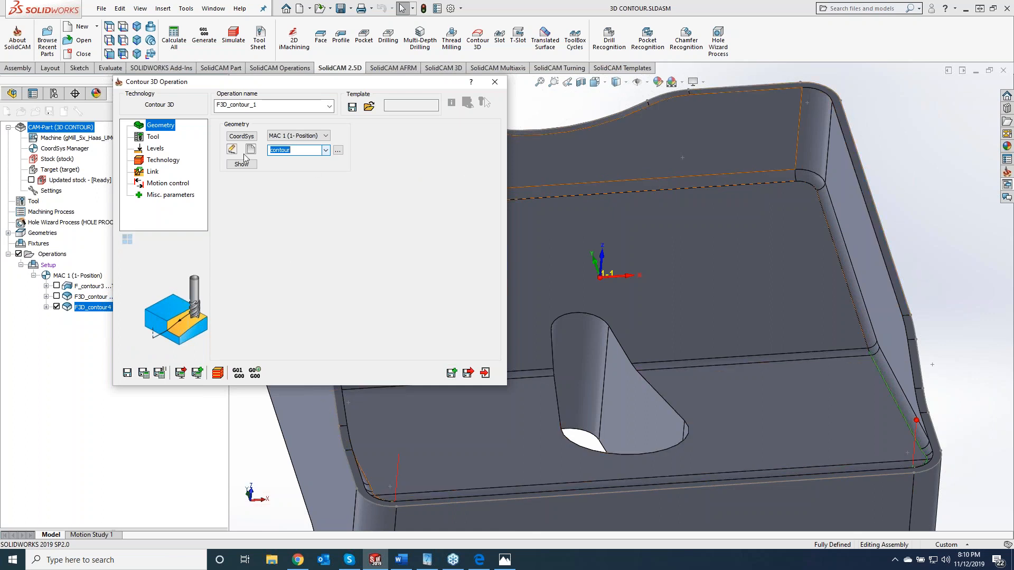
click(152, 138)
click(296, 286)
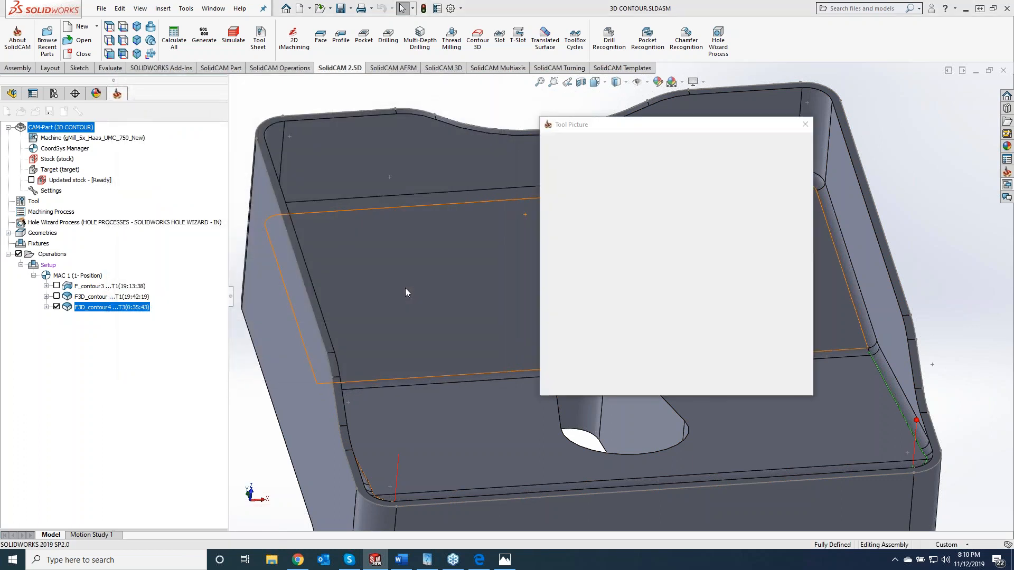
click(139, 200)
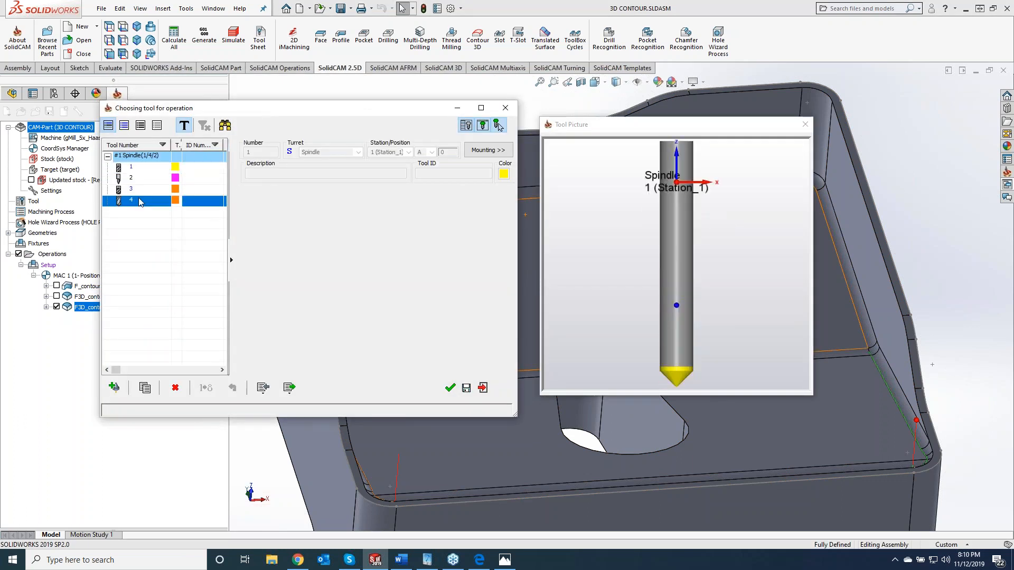
click(455, 386)
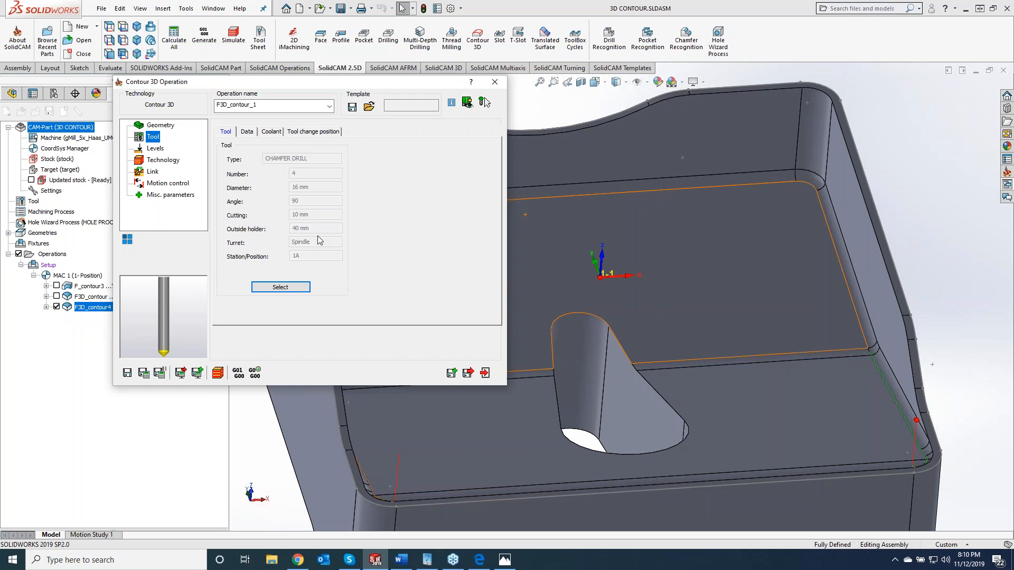
- Set the new operation's tool side to Left and enable its Chamfer option
click(158, 150)
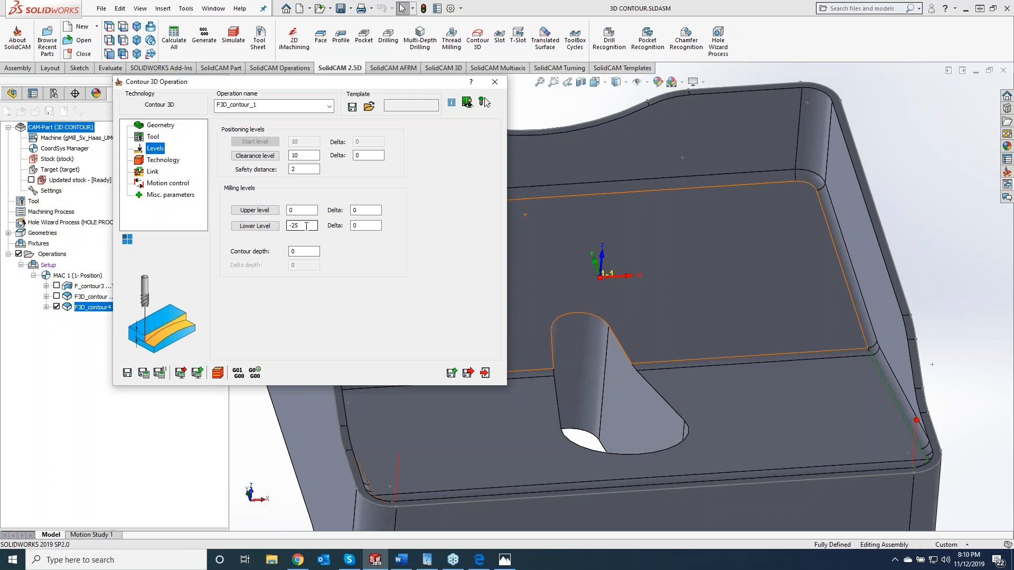
click(159, 164)
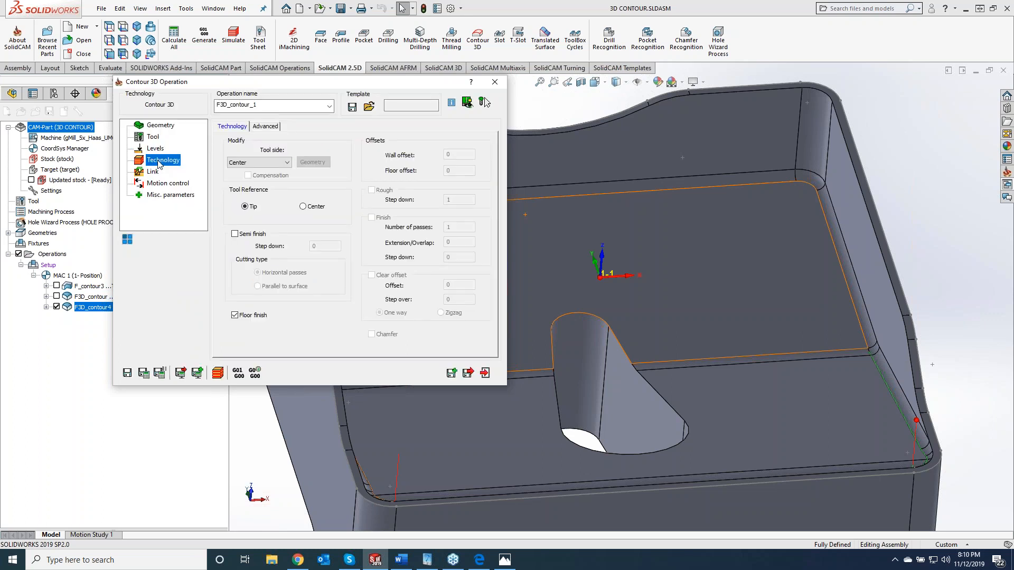
click(271, 163)
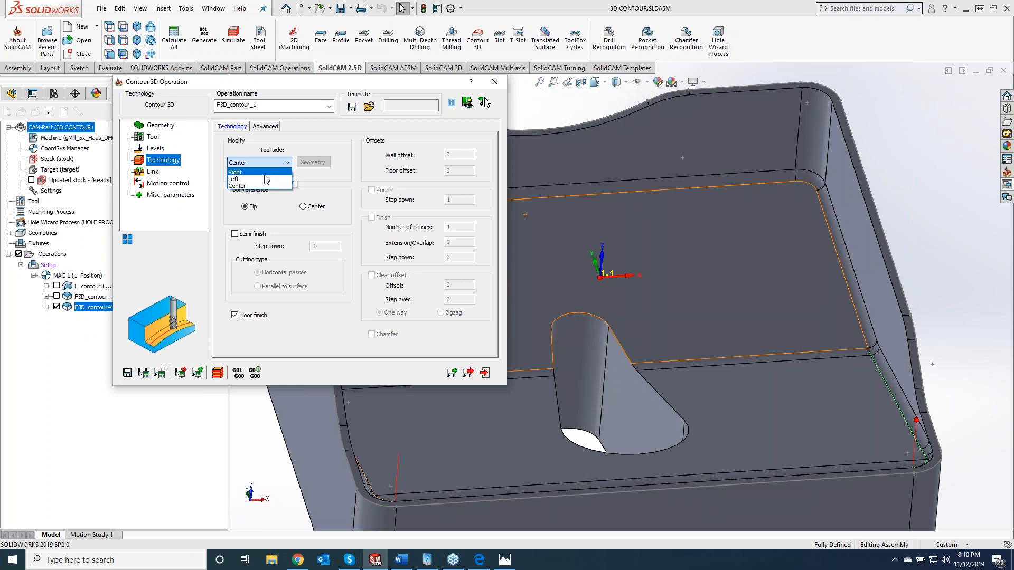
click(267, 179)
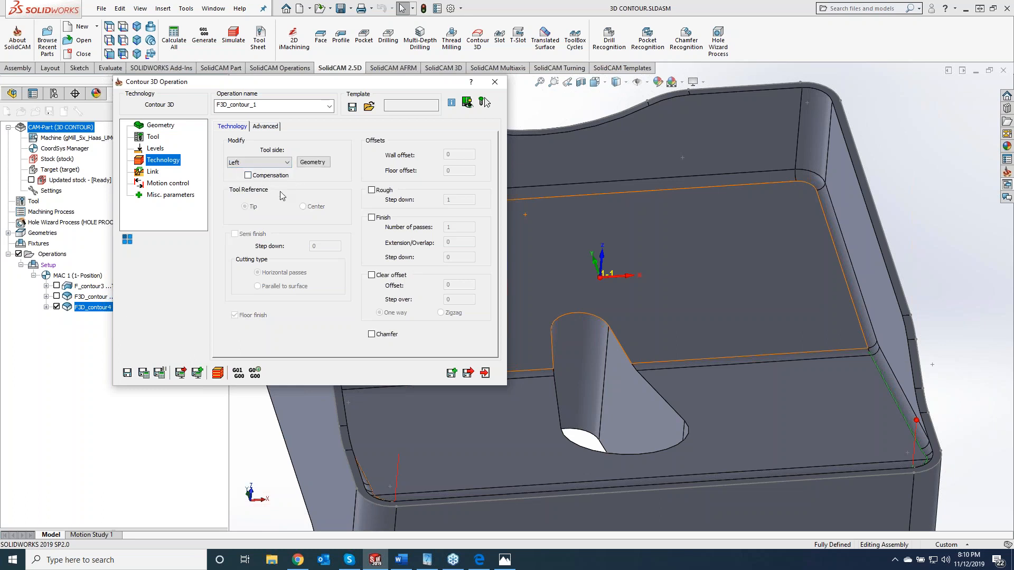
click(372, 334)
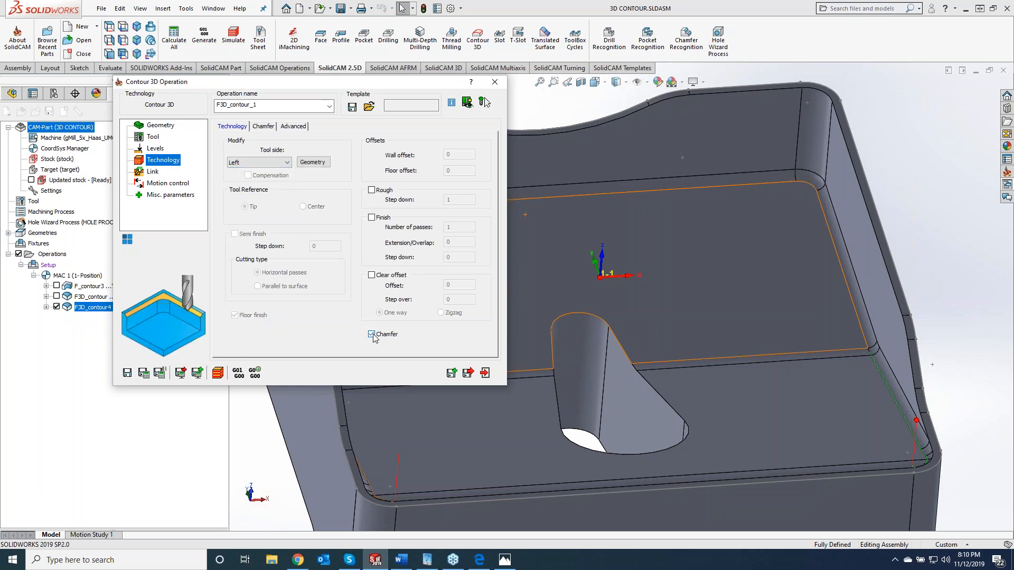
- Set the milling depth of the chamfer operation to 1
click(155, 149)
click(297, 225)
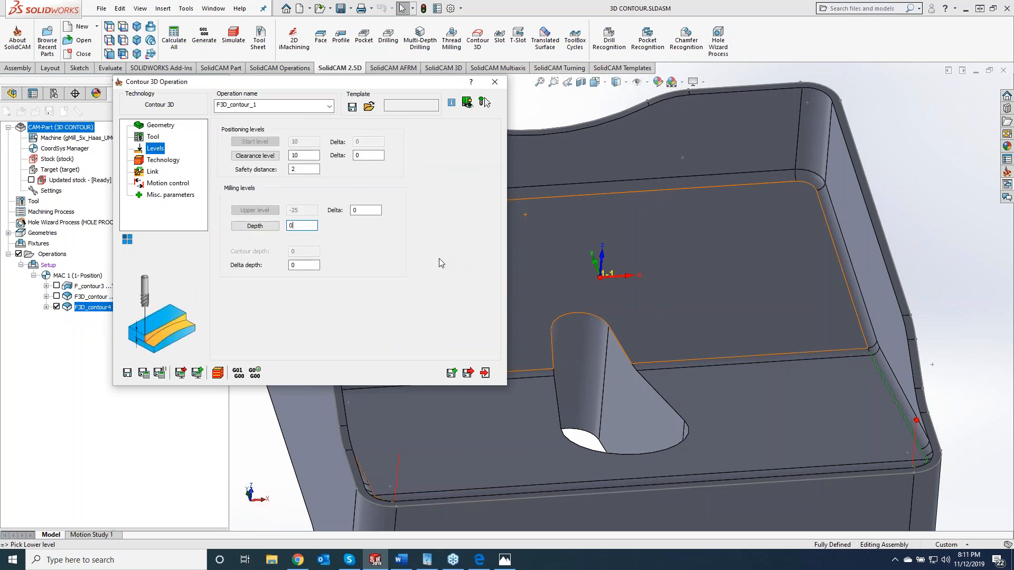
key(BackSpace)
text(1)
- Set the cutting diameter in the chamfer options to 1
click(166, 163)
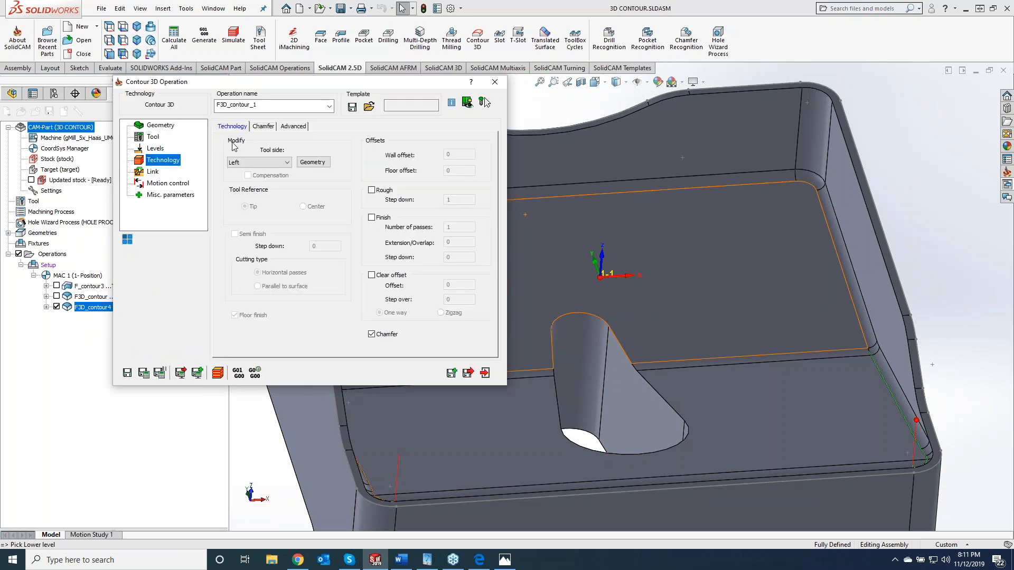
mouse_move(385, 332)
click(265, 130)
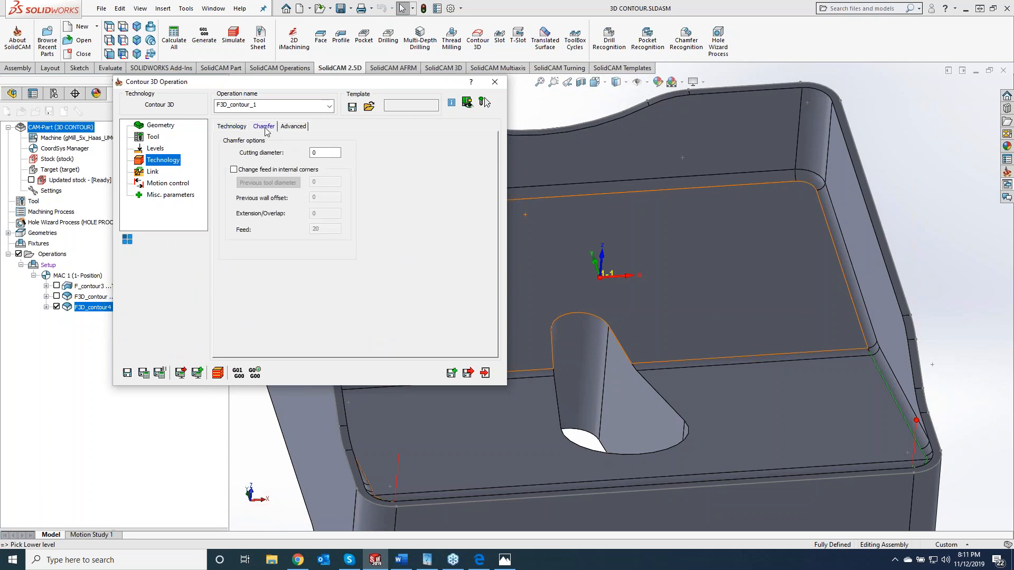
click(323, 152)
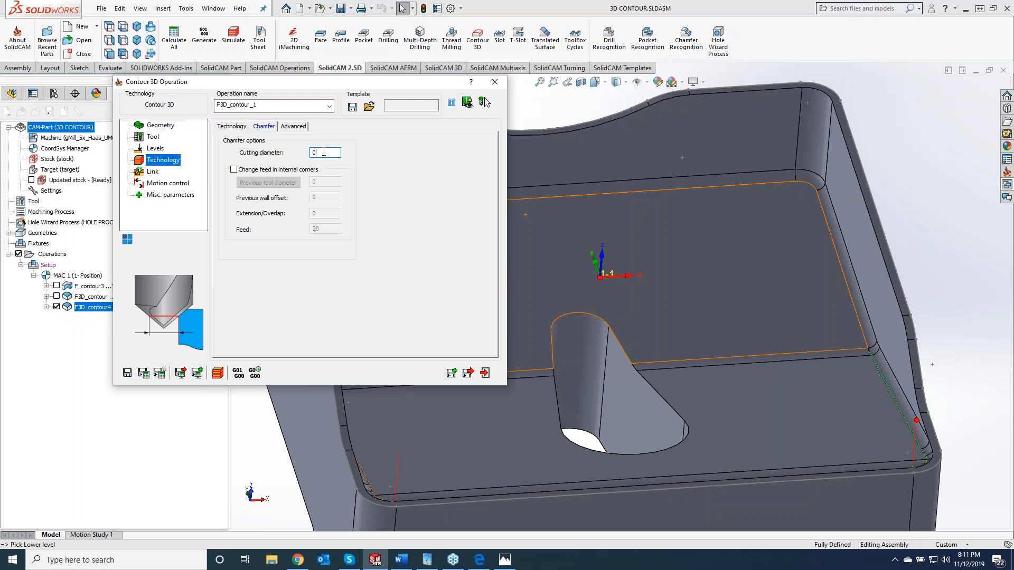
text(1)
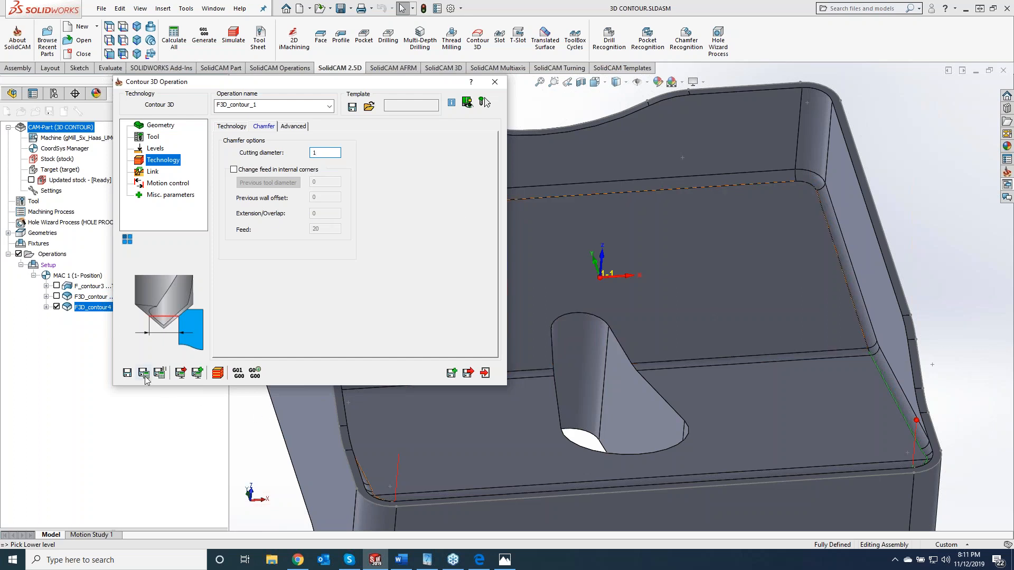
- Check the tool and levels settings of F3D_contour_1 and try to save and calculate the operation
click(152, 138)
click(155, 148)
click(312, 226)
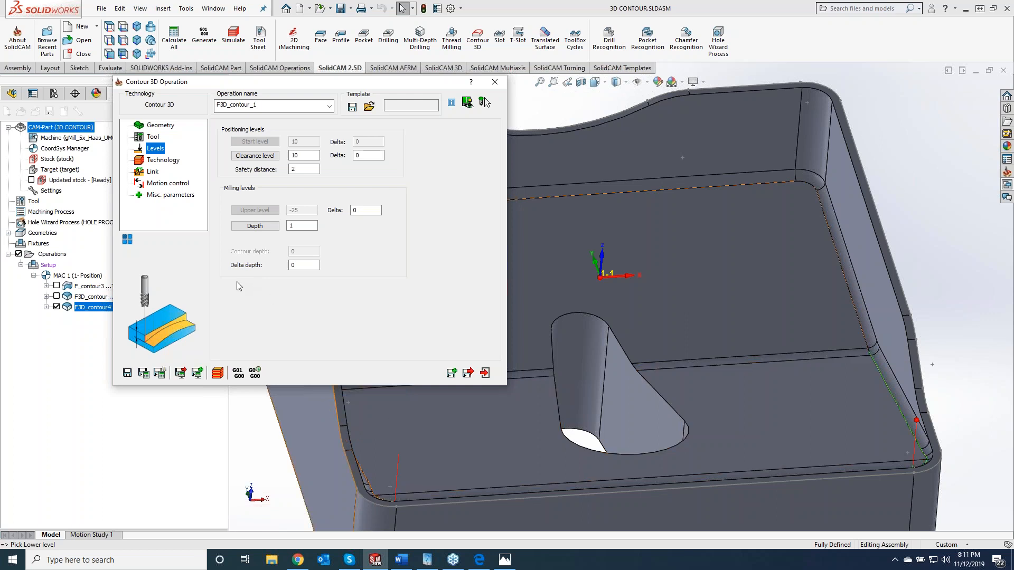
click(143, 374)
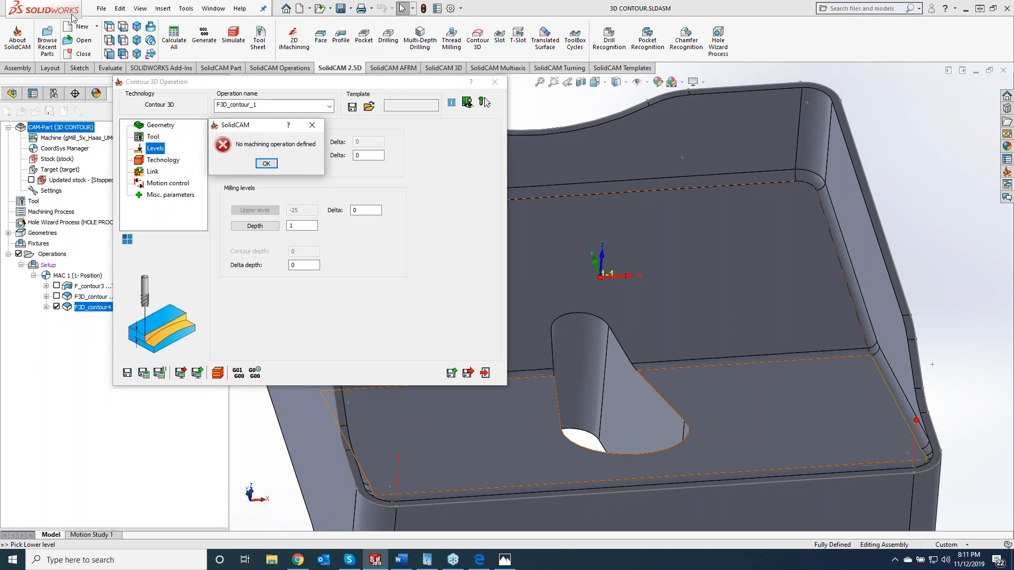
click(267, 163)
- Change the chamfer cutting diameter to 10 and try to save and calculate the operation again
click(164, 160)
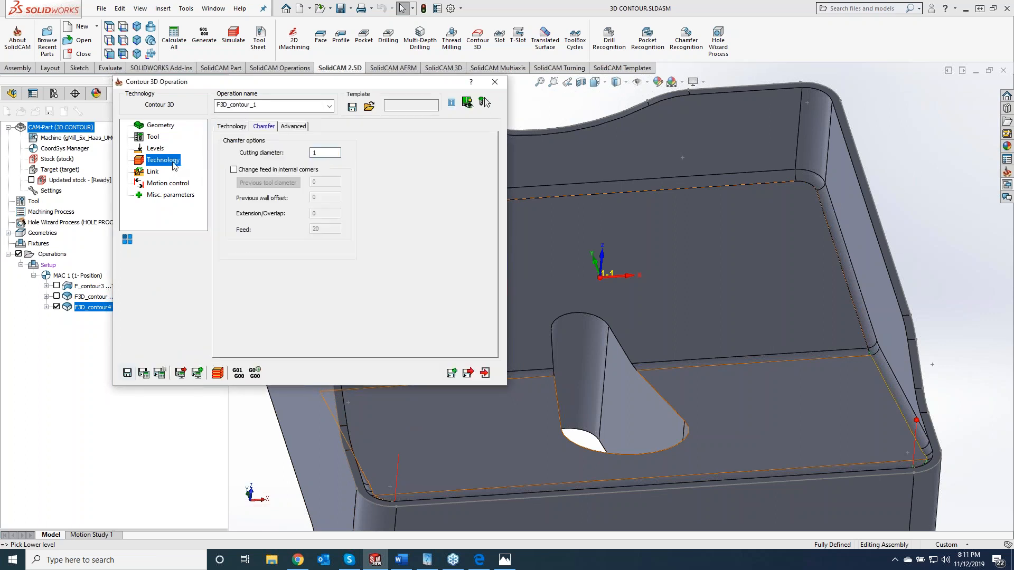
click(330, 152)
text(10)
click(142, 374)
click(266, 164)
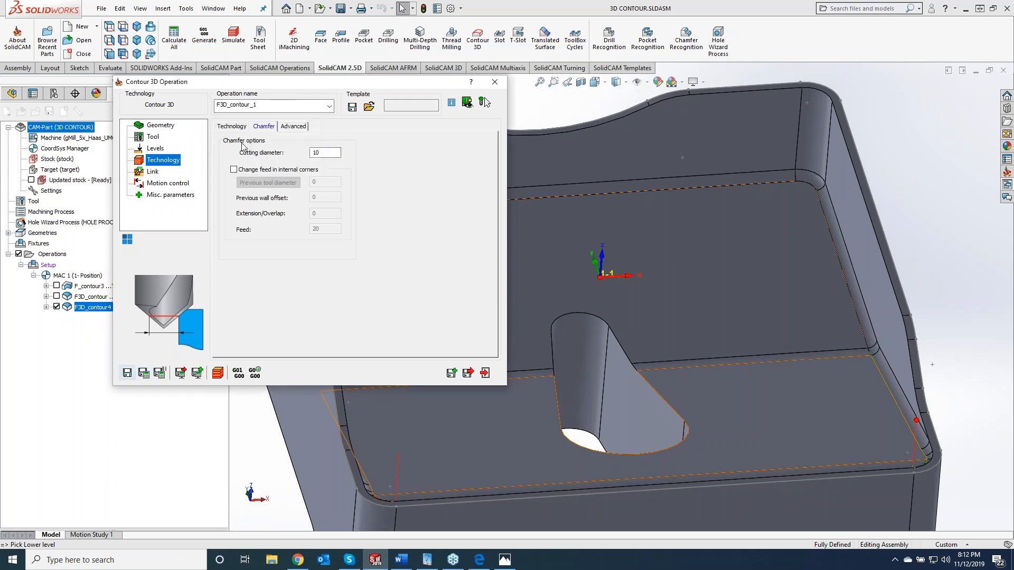
- Enable the Finish option for the chamfer operation, then save and calculate it
click(239, 127)
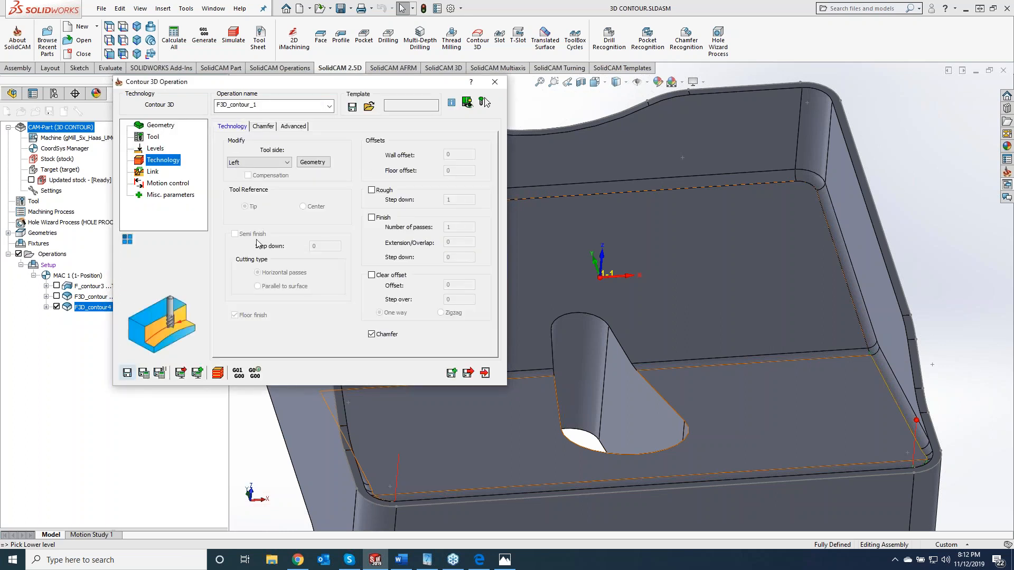
click(372, 218)
click(145, 373)
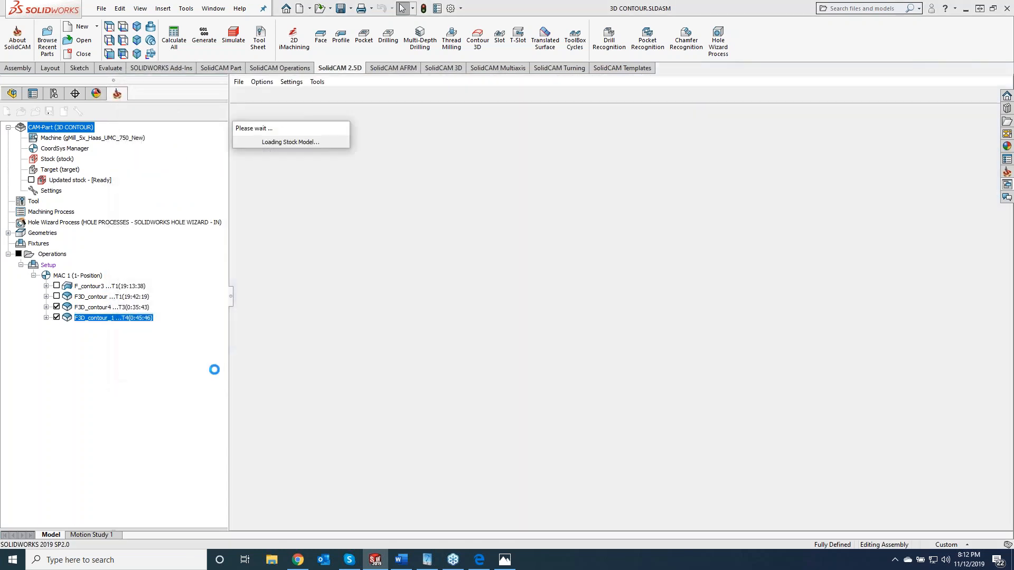
- Simulate F3D_contour_1 in SolidVerify, stepping through the first moves and playing the rest to inspect the chamfered upper edge, then exit
click(98, 314)
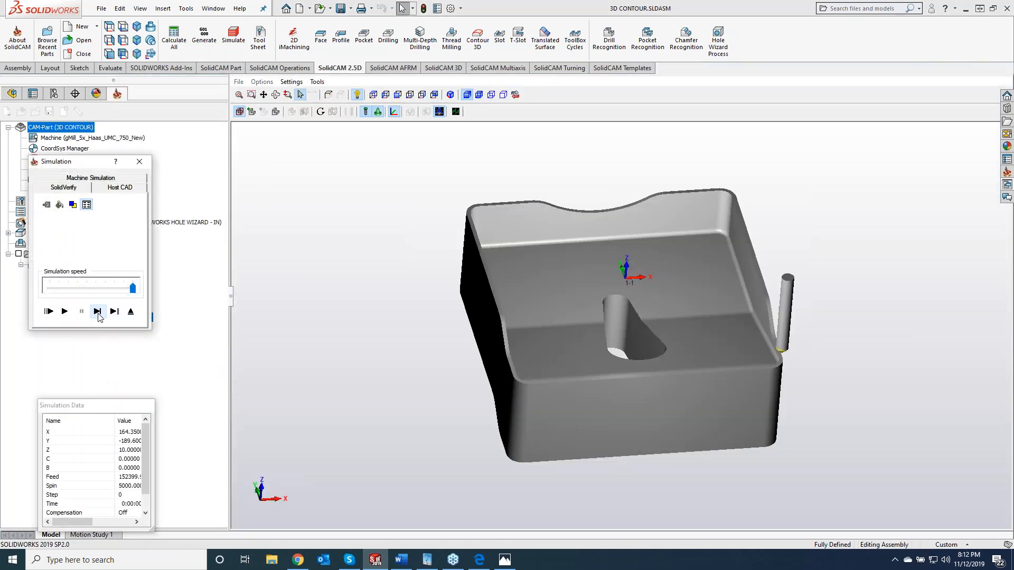
click(99, 314)
click(98, 315)
click(98, 315)
click(99, 315)
click(99, 314)
click(100, 314)
click(100, 314)
click(100, 314)
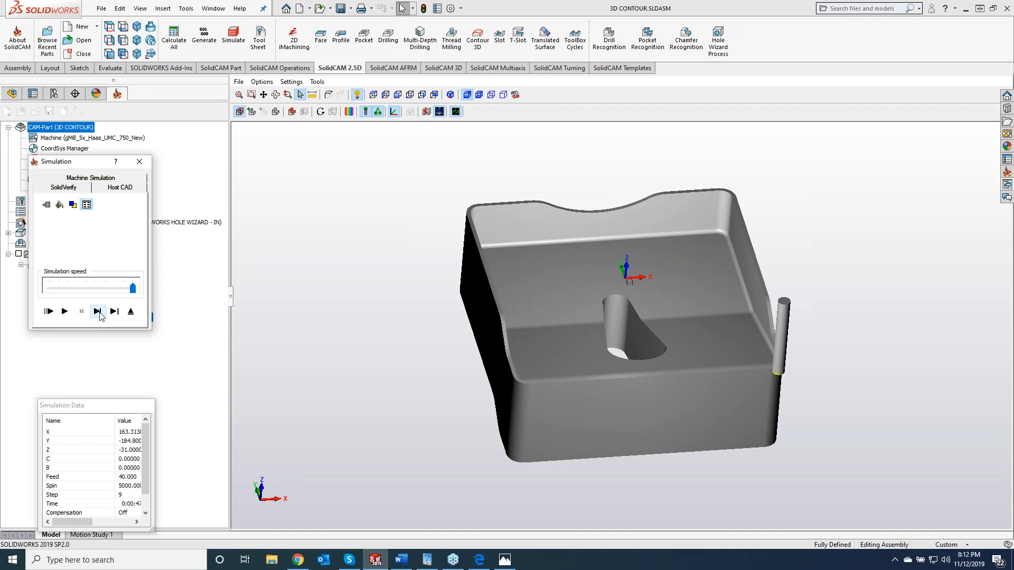
click(66, 312)
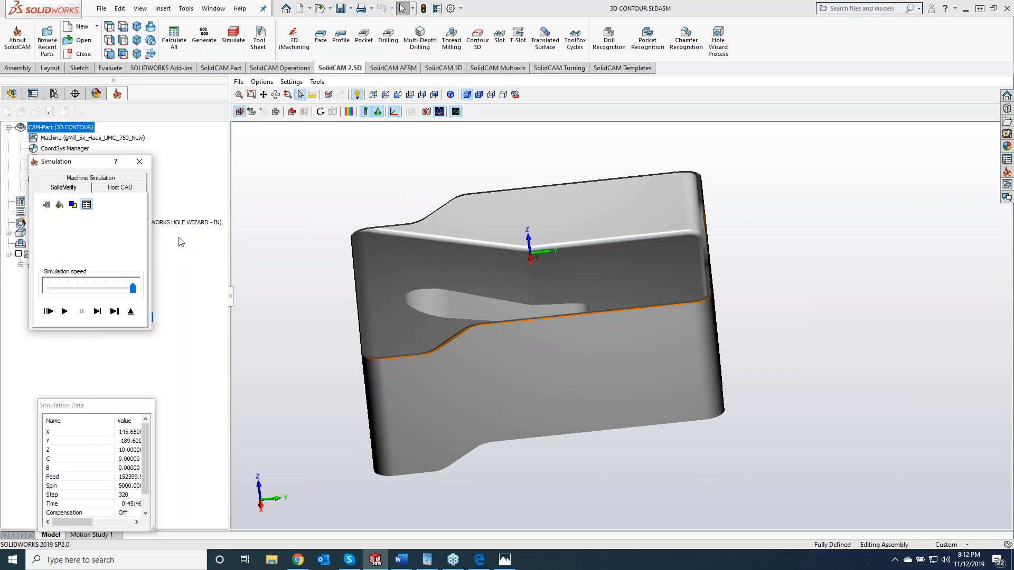
click(139, 162)
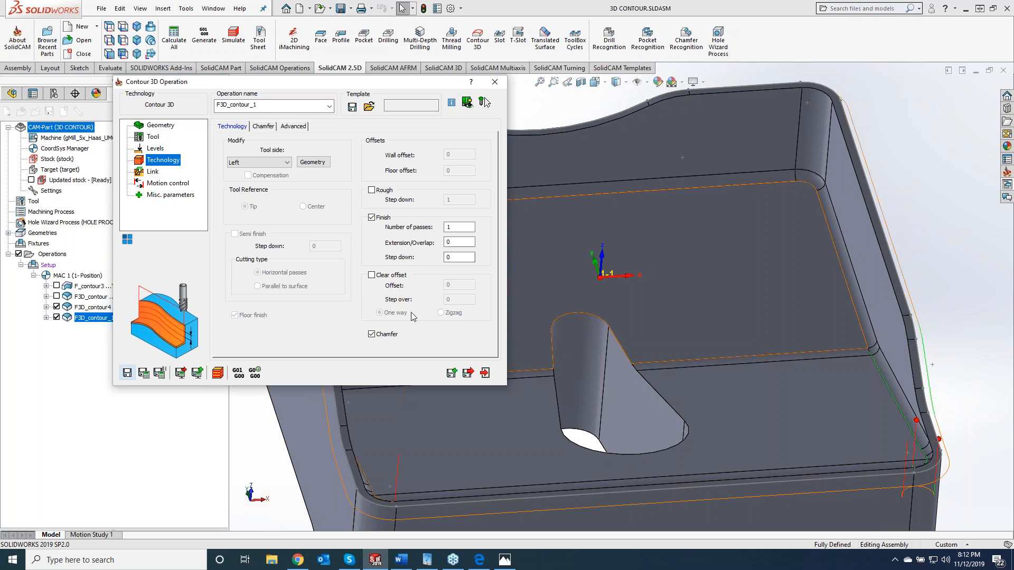
- Set the chamfer cutting diameter to 1, then save and recalculate F3D_contour_1
click(263, 127)
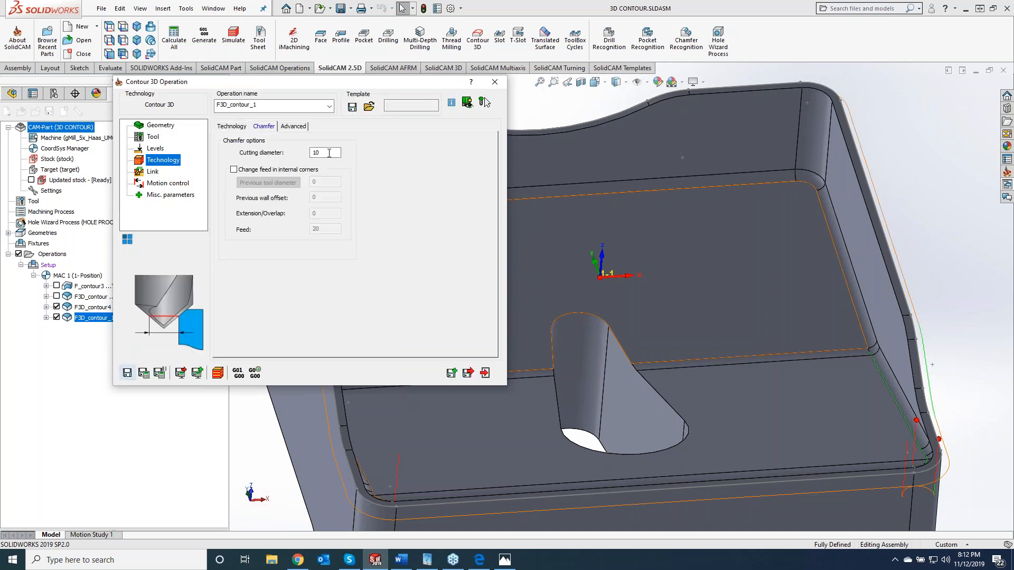
drag(329, 153, 301, 153)
text(1)
click(143, 373)
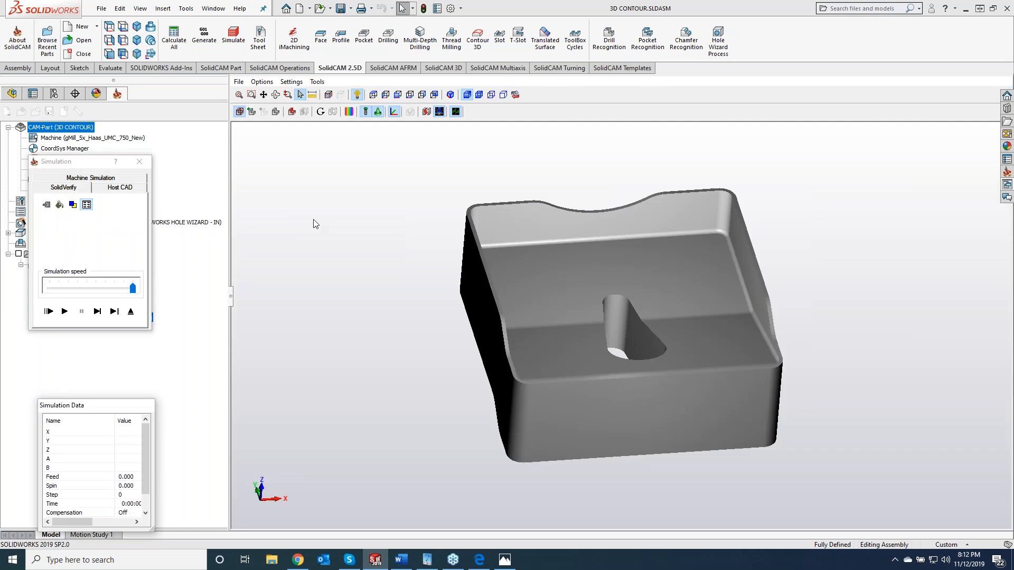
- Play the recalculated SolidVerify simulation, then single-step its first moves to examine the chamfer drill's tip against the part's upper edge
click(98, 312)
click(64, 311)
middle_drag(244, 344, 272, 353)
click(98, 311)
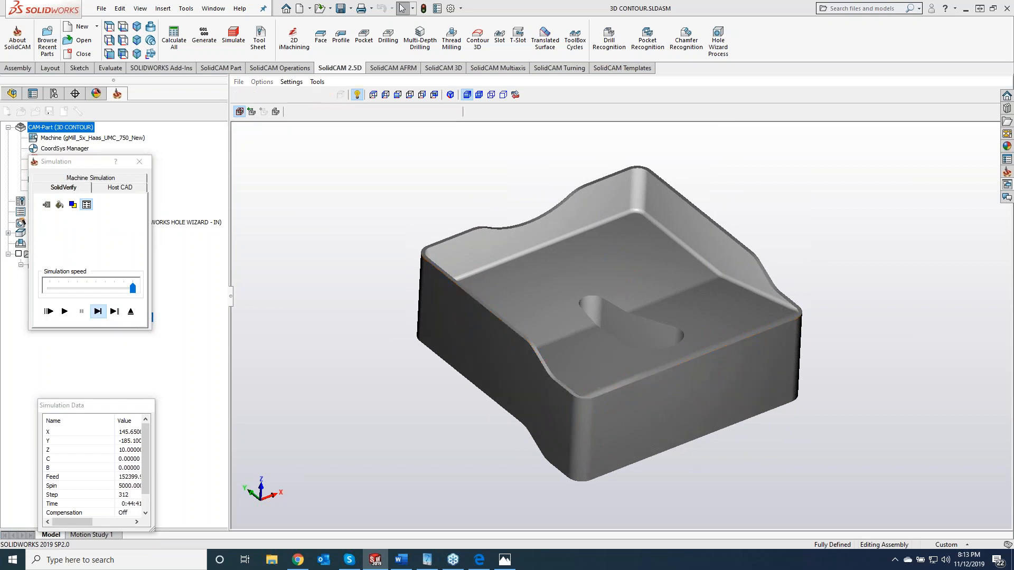
click(98, 311)
click(98, 312)
click(98, 312)
click(98, 311)
click(99, 312)
click(98, 312)
click(99, 311)
click(98, 311)
click(98, 312)
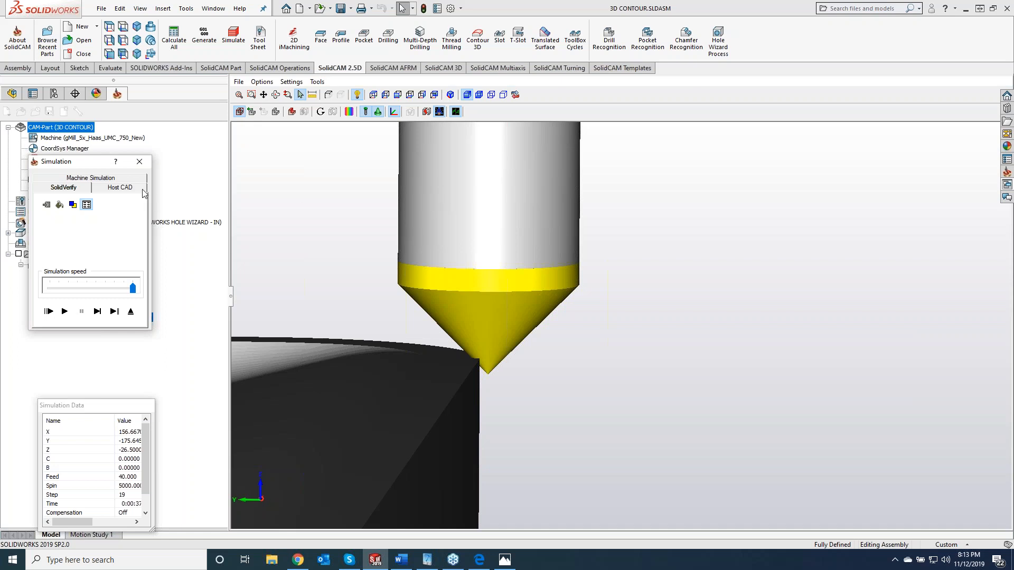
- Exit the simulation, shift the chamfer chain's start position to 5.9398% of the whole chain along the straight outer edge, and recalculate F3D_contour_1
click(139, 162)
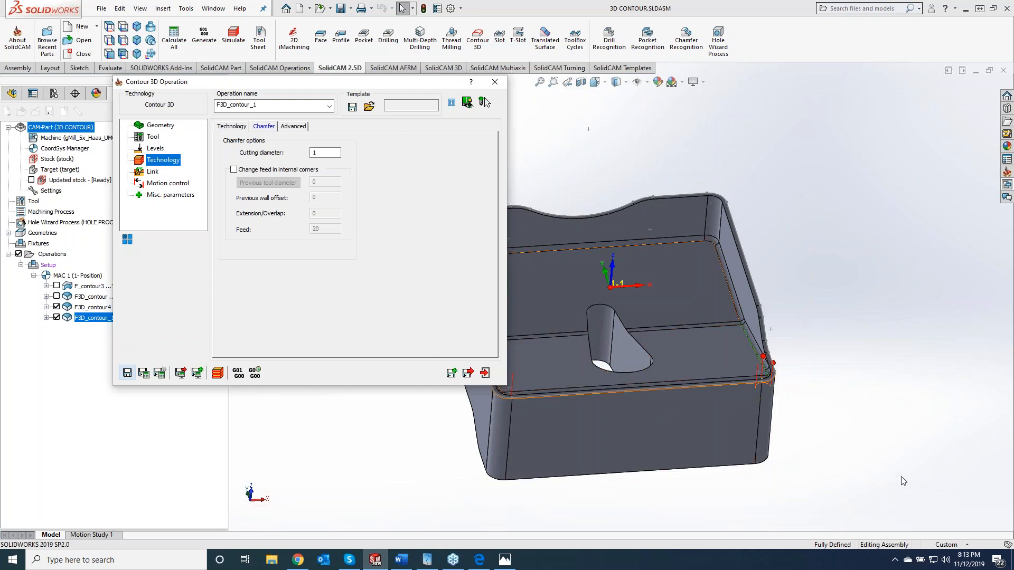
middle_drag(877, 463, 798, 296)
middle_drag(570, 349, 572, 363)
middle_drag(815, 362, 811, 331)
click(227, 128)
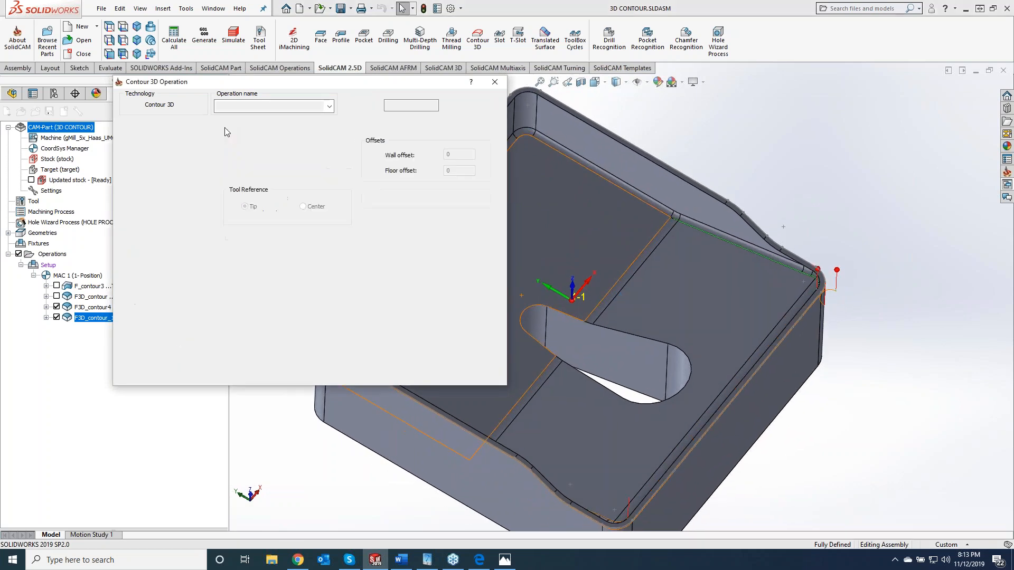
click(314, 162)
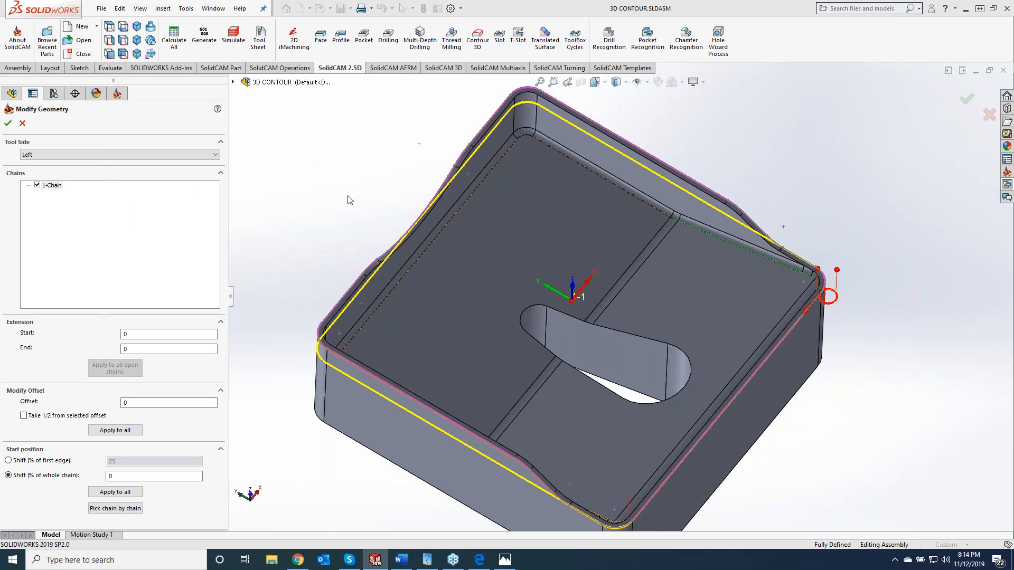
click(136, 476)
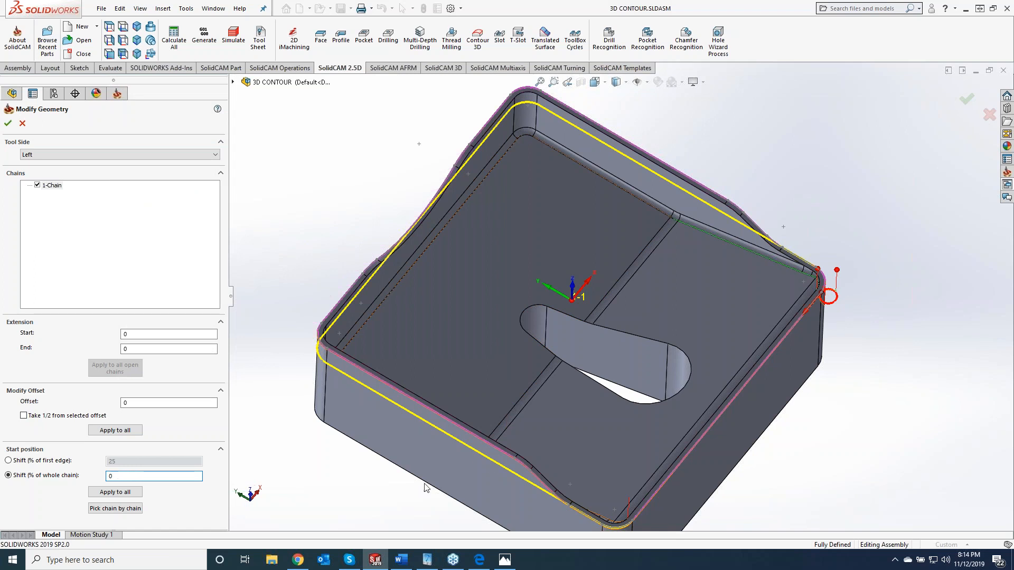
click(727, 404)
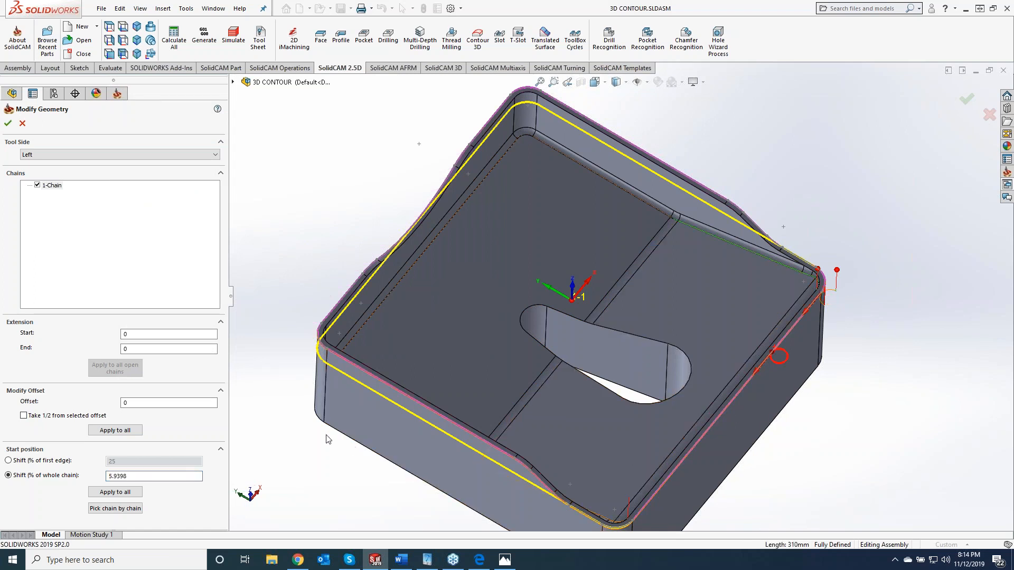
click(7, 124)
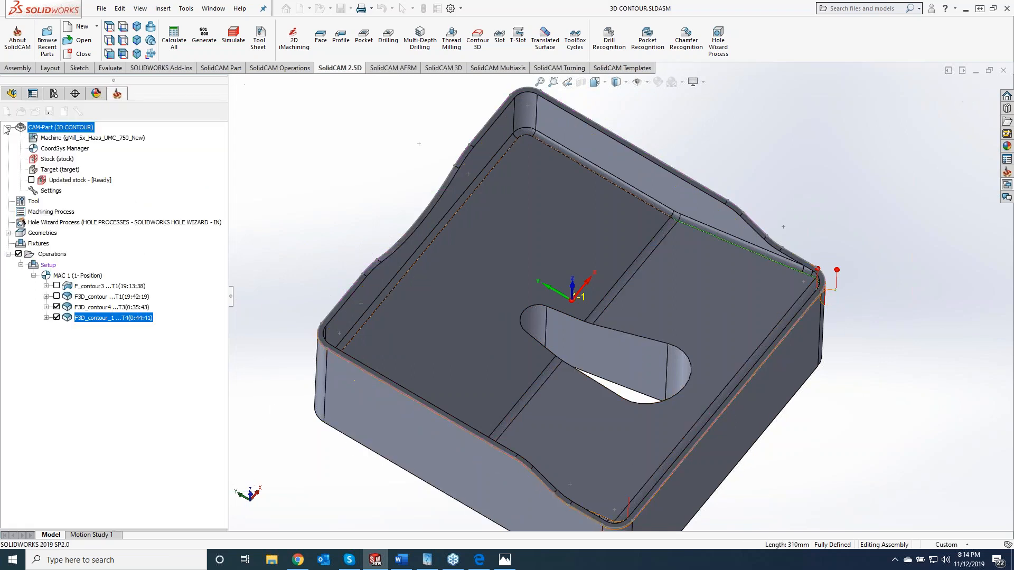
click(144, 373)
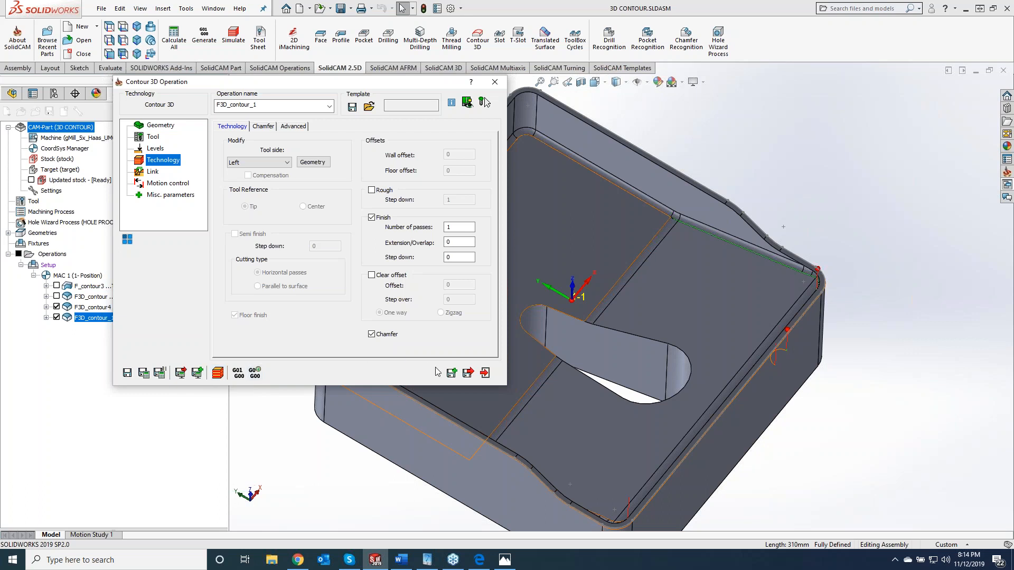
- Copy the chamfer operation and define its new geometry contour5 as the slot's upper edge loop, with the chain direction reversed
click(452, 373)
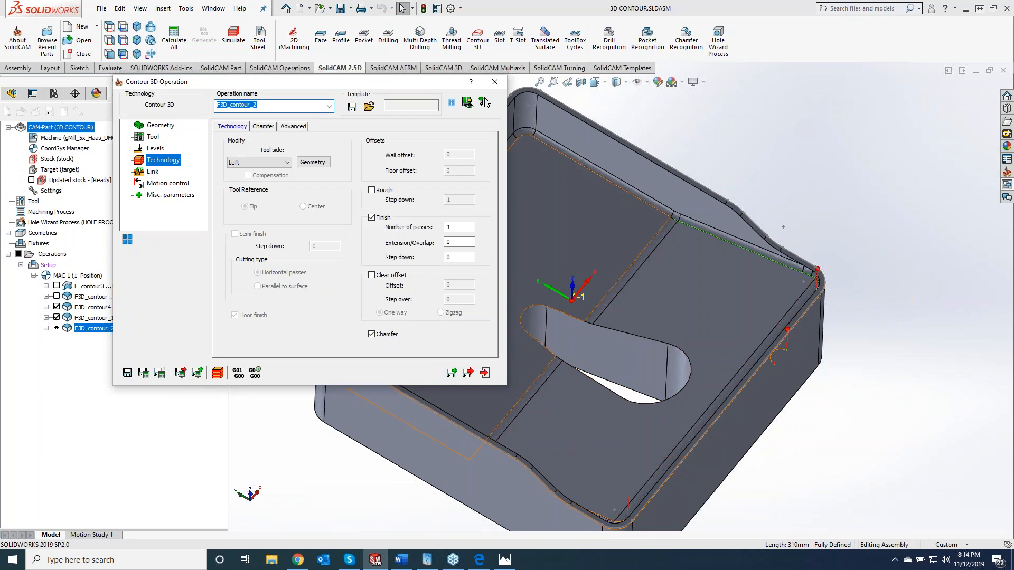
click(160, 125)
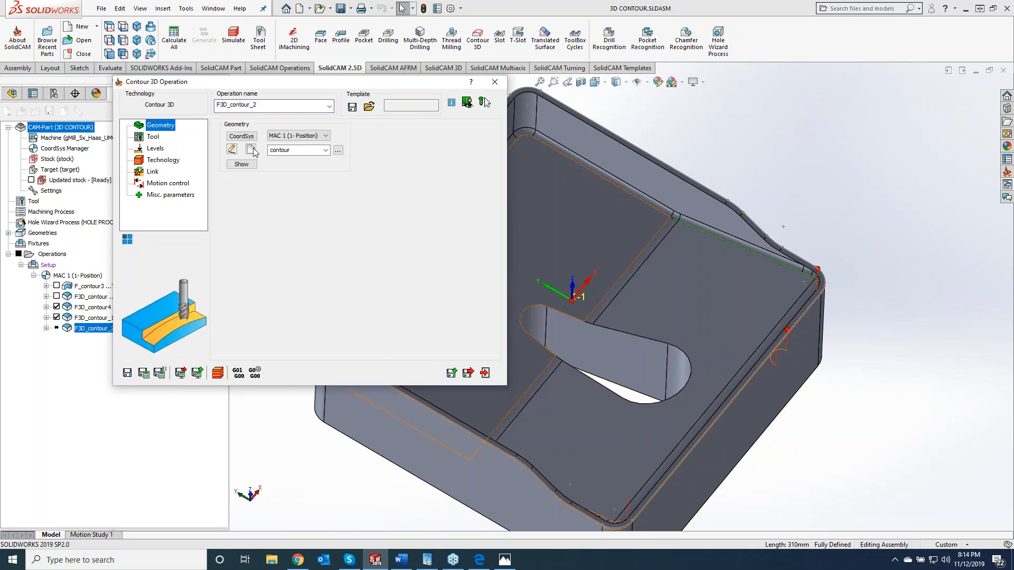
click(251, 150)
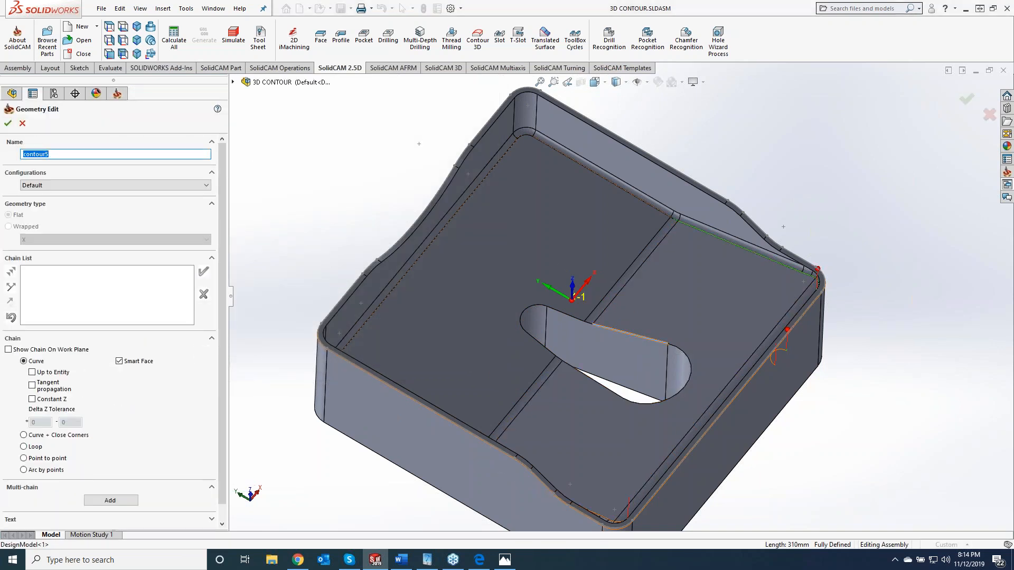
click(645, 341)
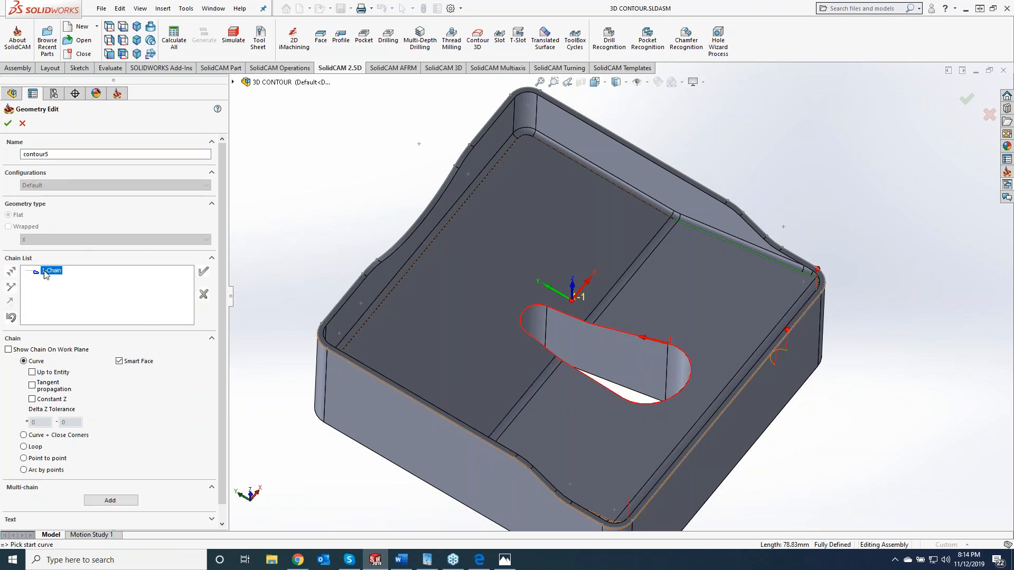
right_click(46, 275)
click(78, 312)
click(7, 123)
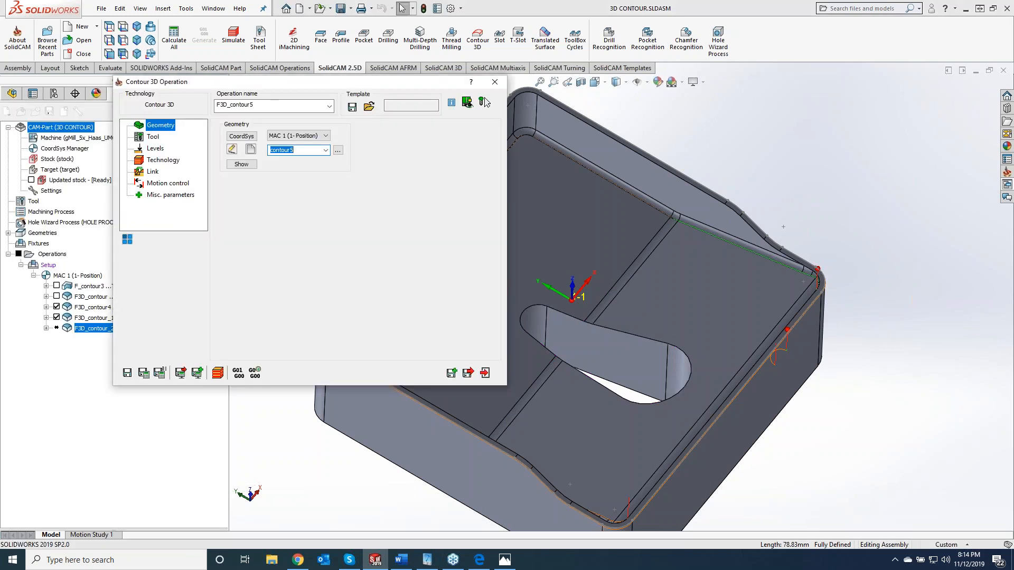
- Reverse the slot chain in Modify Geometry and shift its start position to 43.357% of the whole chain, at the slot's narrow end
click(161, 160)
click(324, 162)
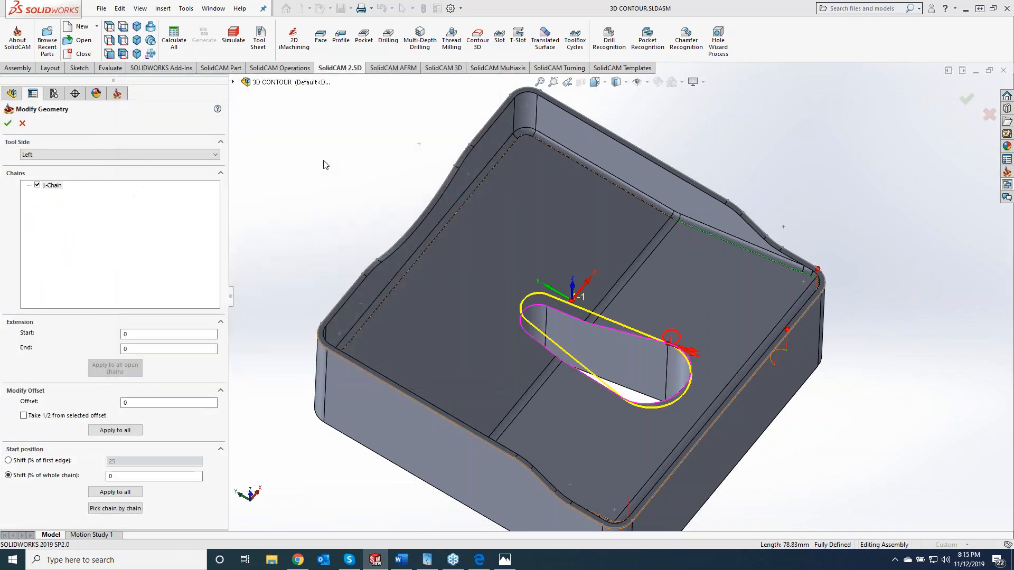
right_click(51, 187)
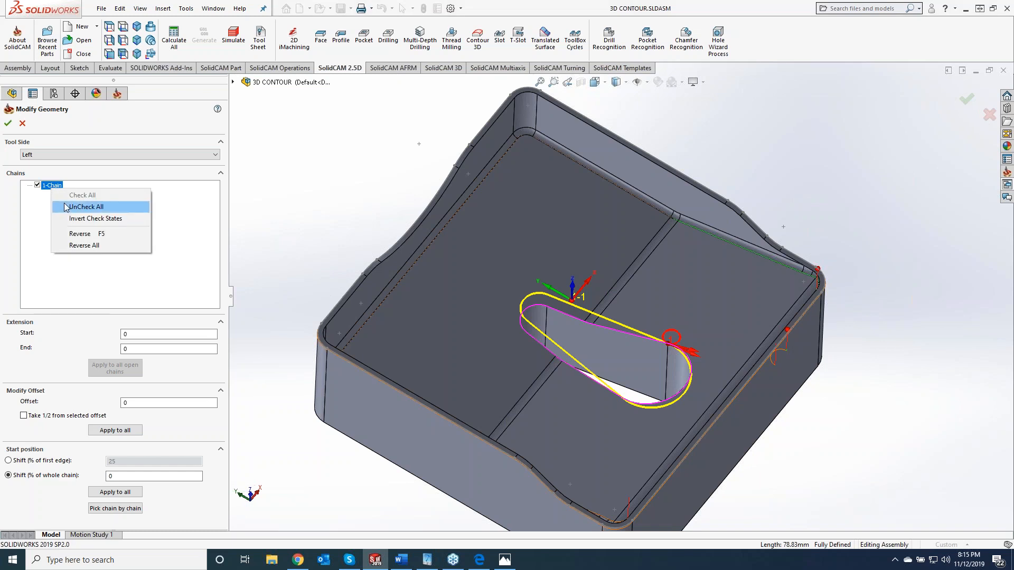
click(76, 234)
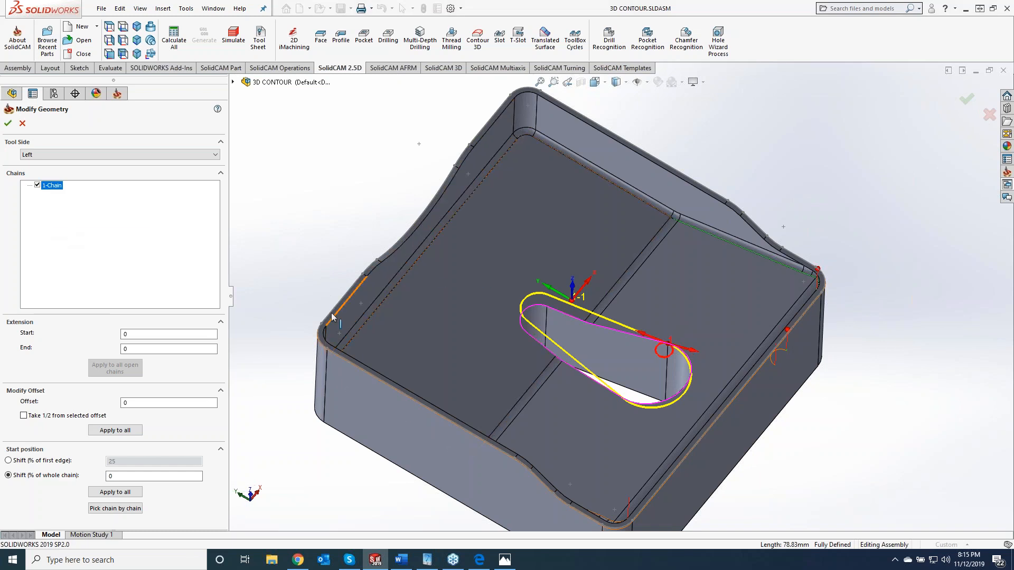
click(134, 475)
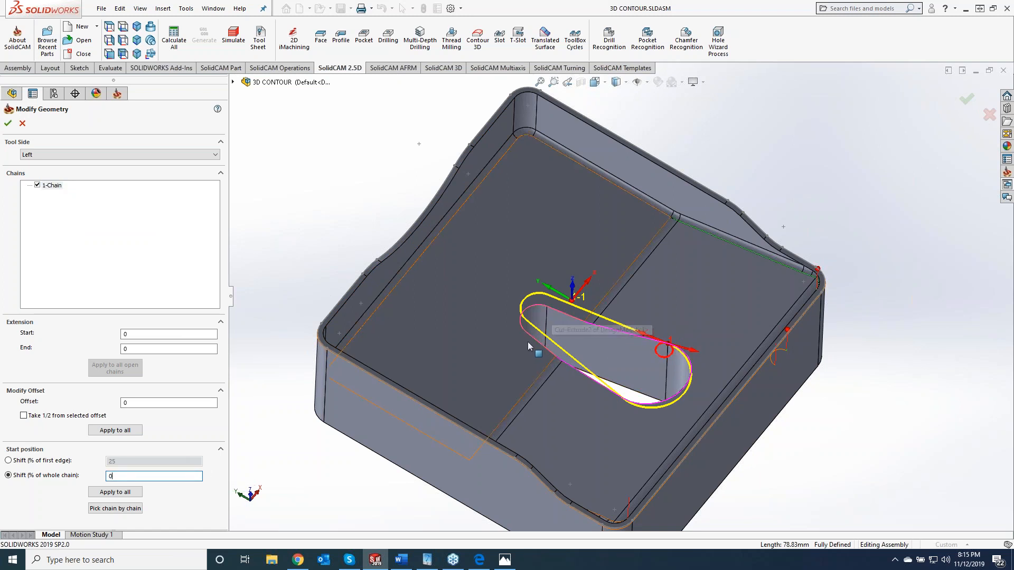
click(539, 323)
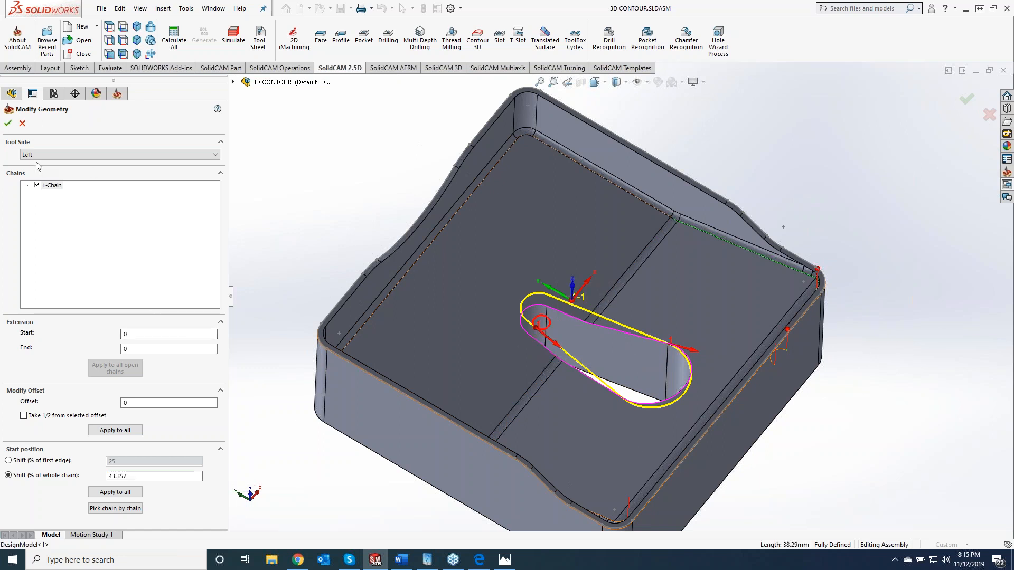
click(8, 124)
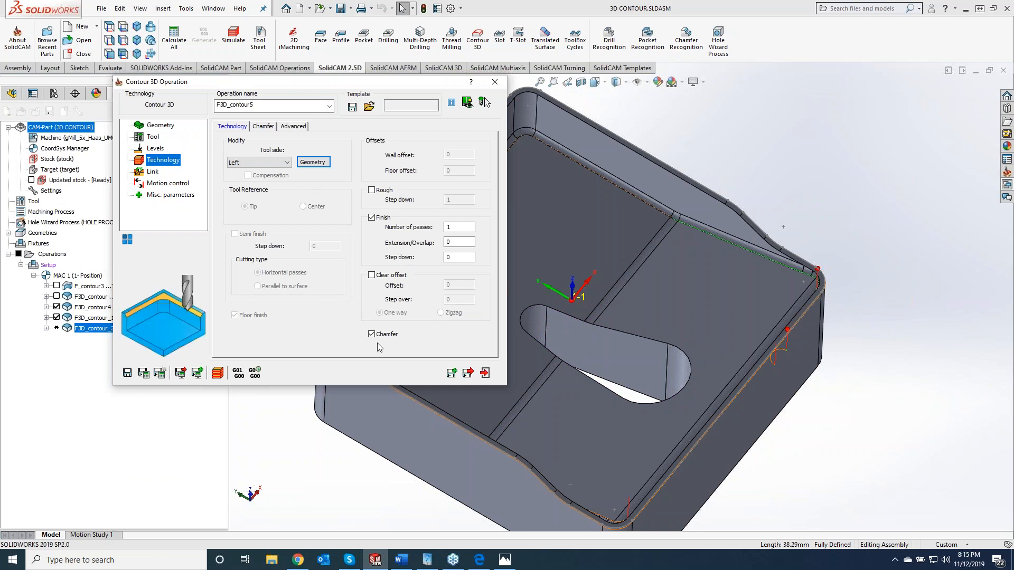
- Check the levels, link and chamfer settings of F3D_contour5, then save and calculate the operation
click(156, 149)
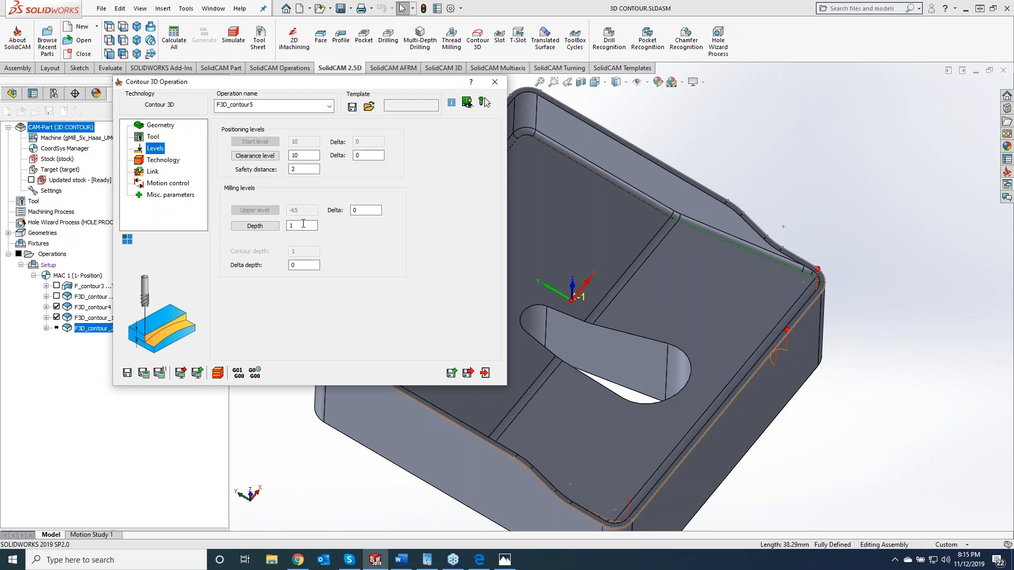
click(160, 172)
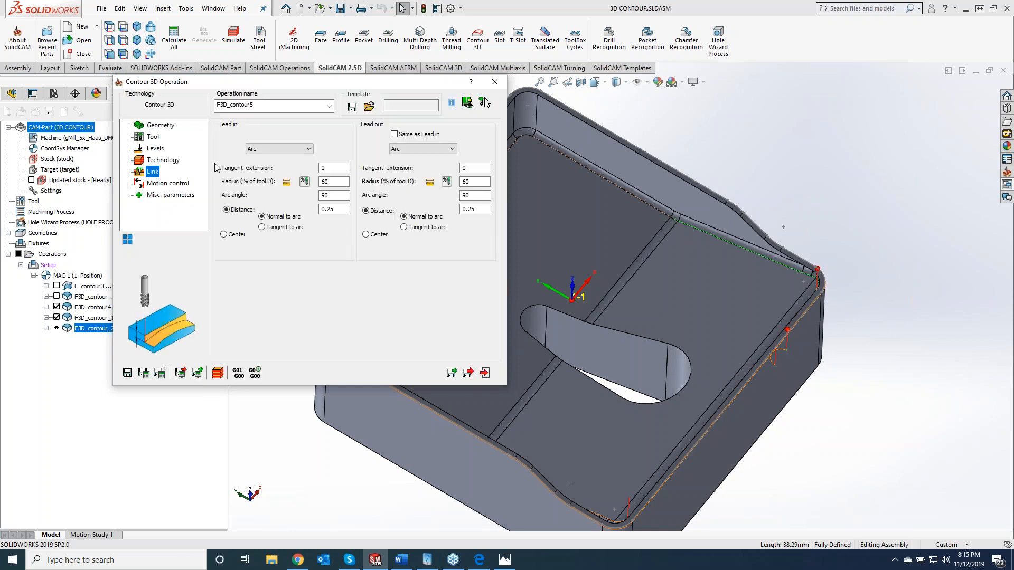
click(163, 160)
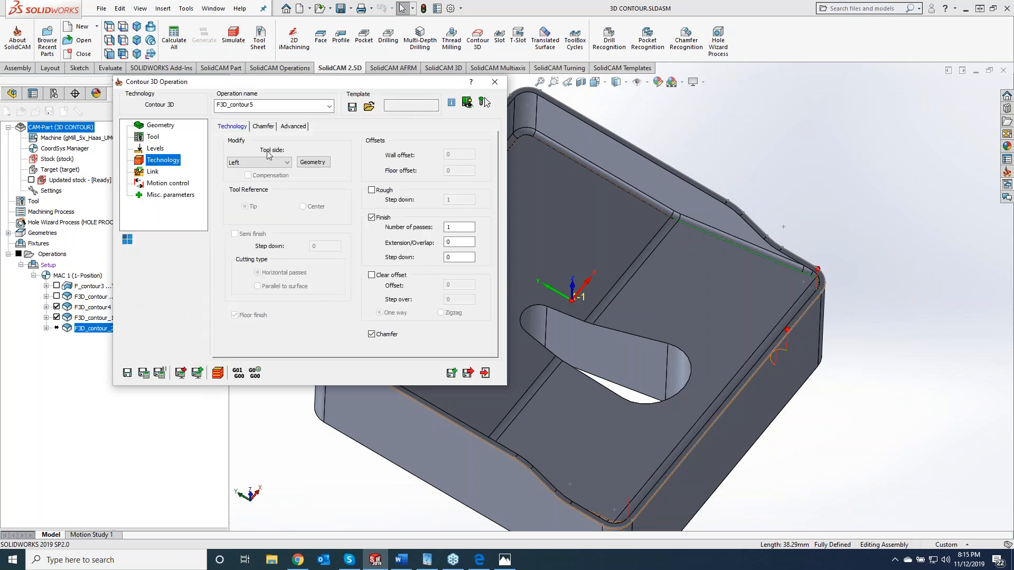
click(258, 128)
click(323, 153)
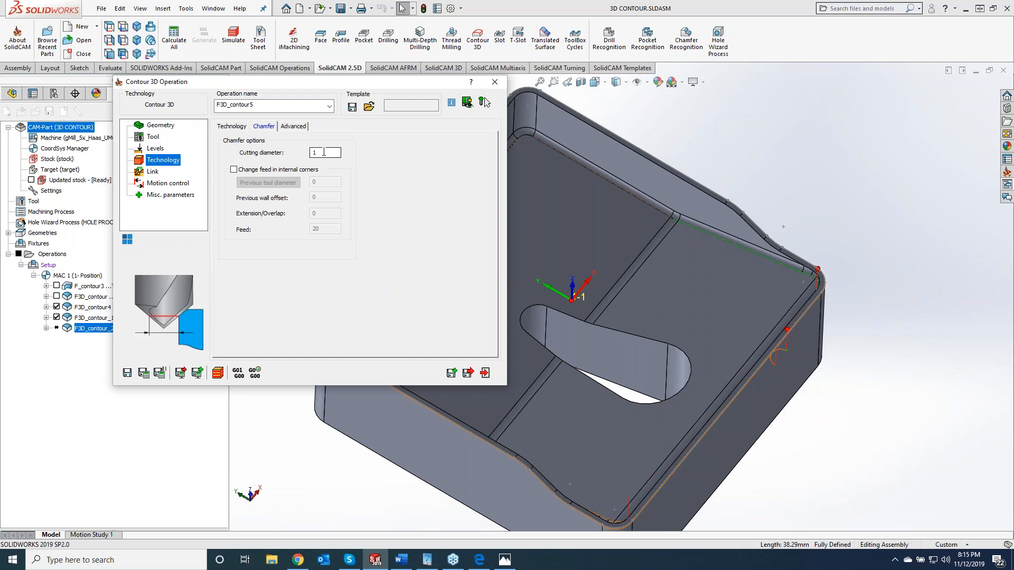
click(143, 374)
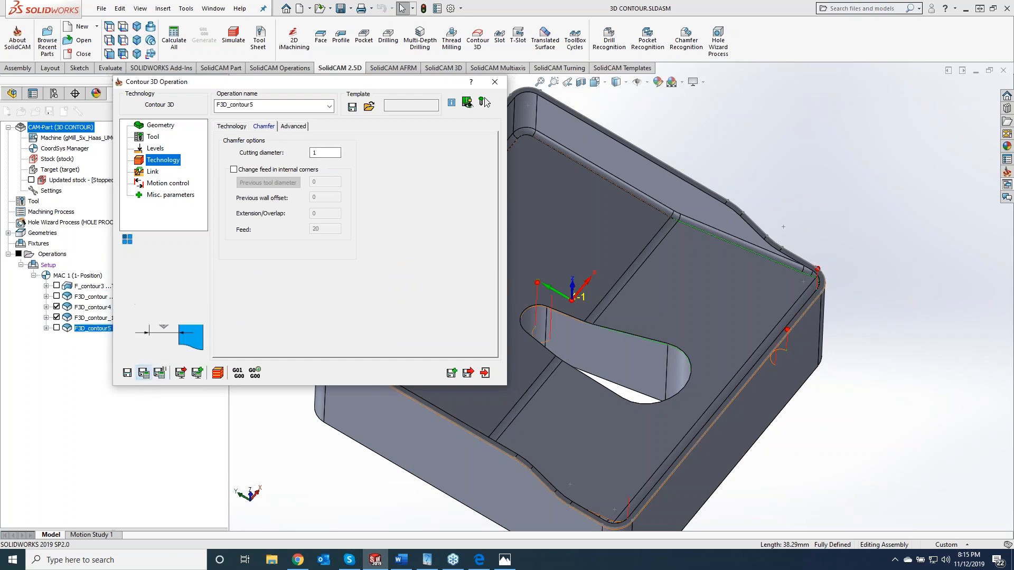
- Simulate F3D_contour5 in SolidVerify, inspect the slot's chamfered edge, then exit the simulation and close the operation
click(218, 374)
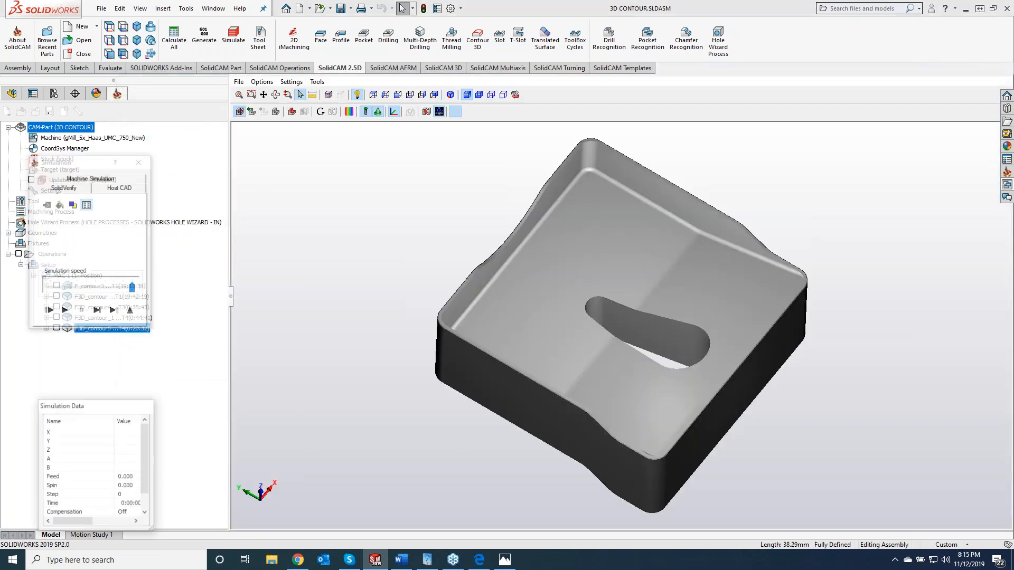
click(99, 313)
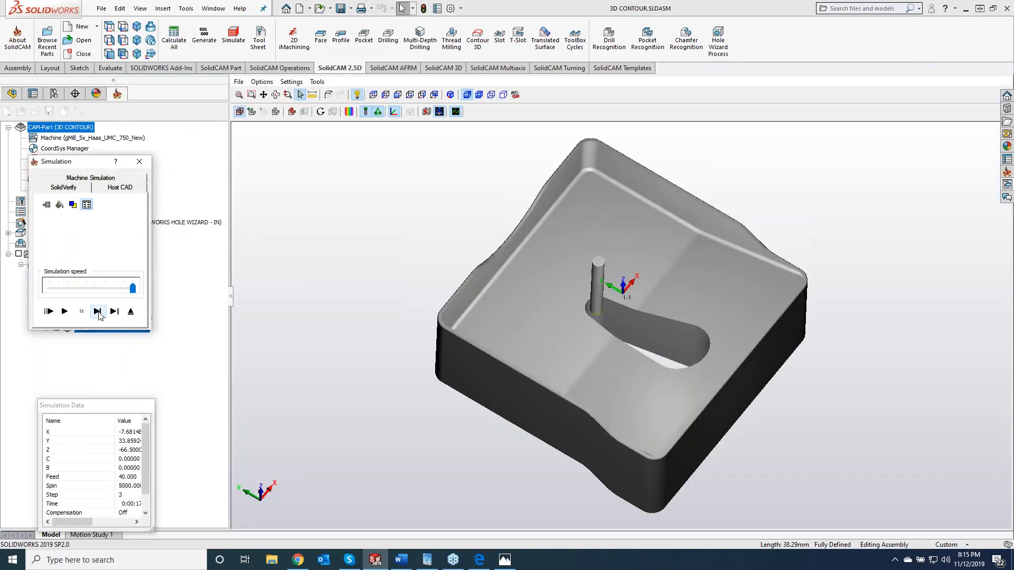
click(66, 312)
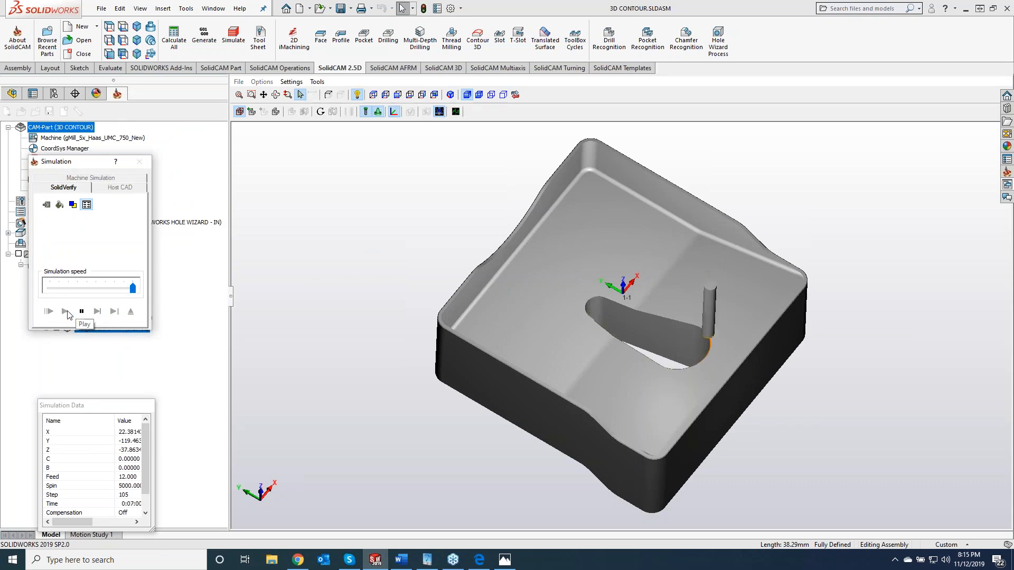
middle_drag(410, 364, 465, 321)
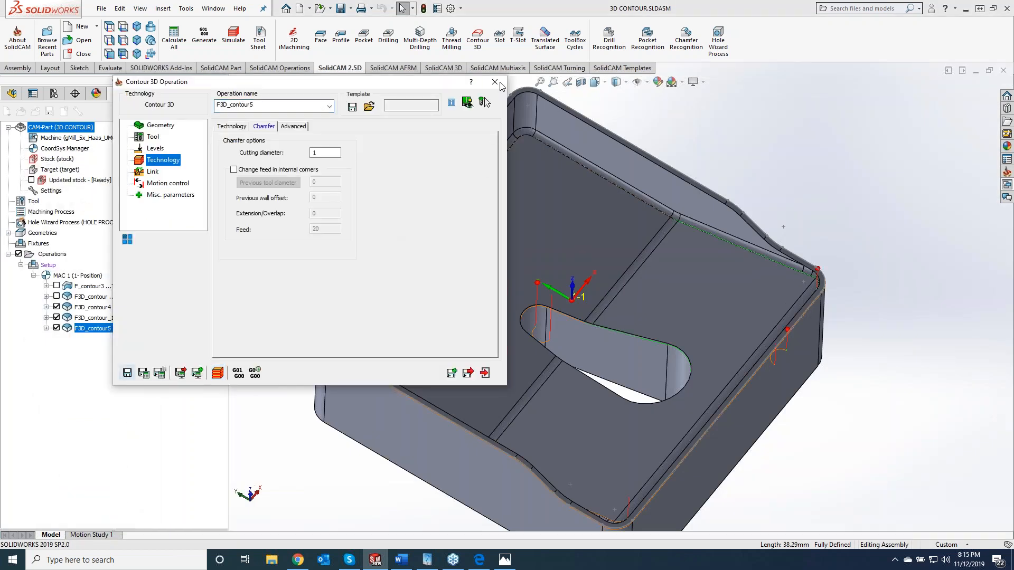
click(496, 83)
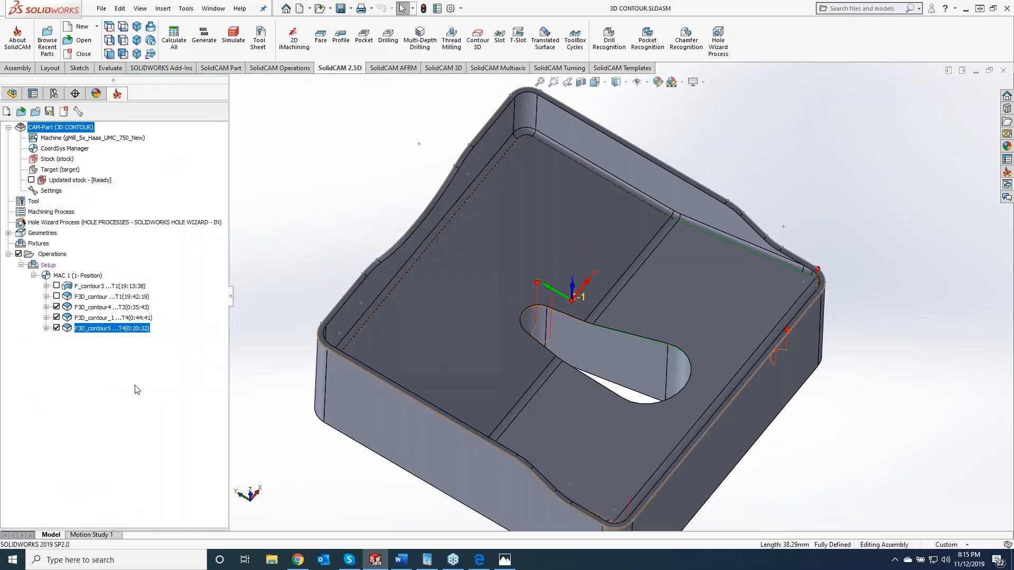
- Open the machine setup for editing, select Table_Pos1 and display the machine preview
right_click(49, 266)
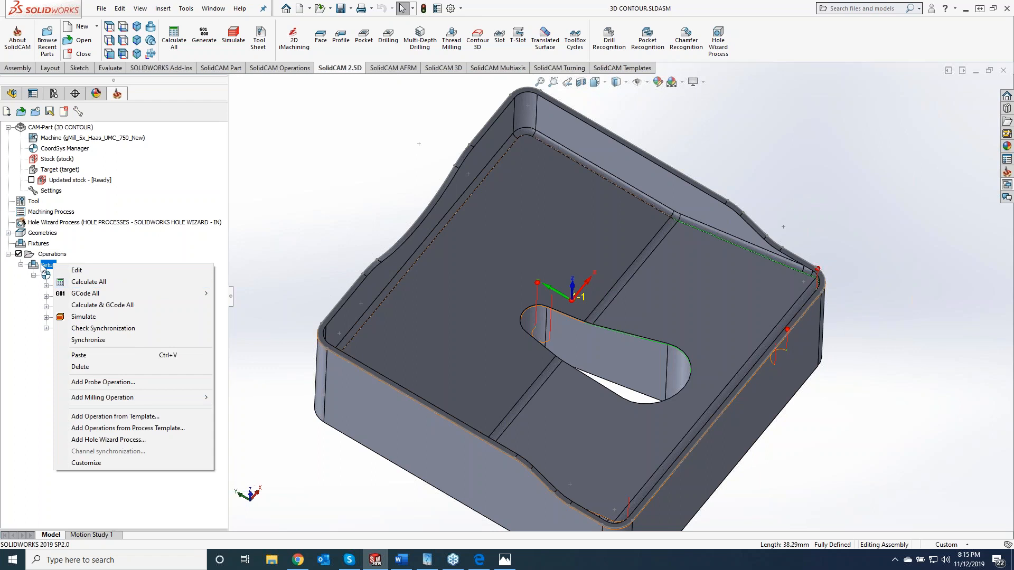
click(77, 270)
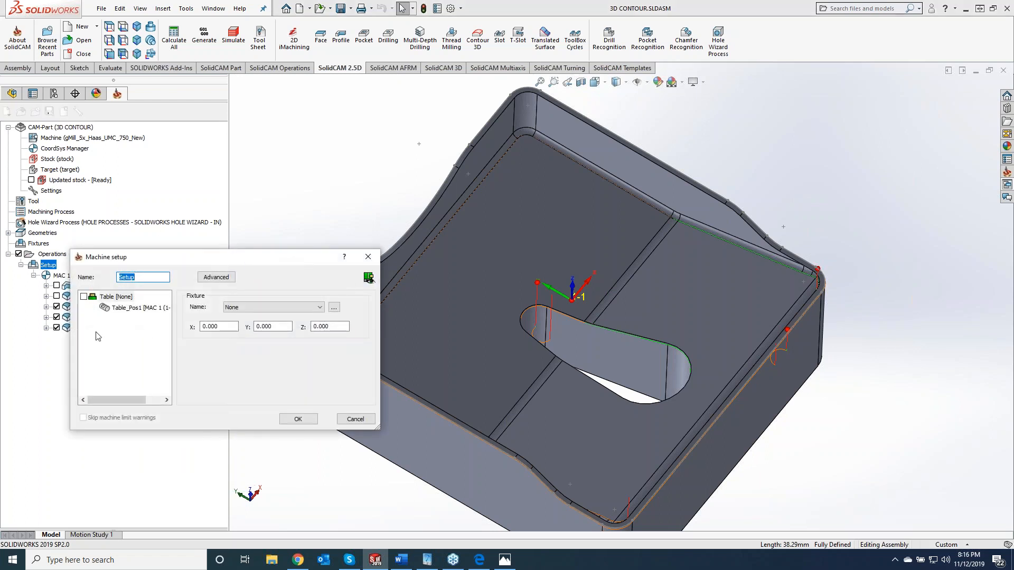
click(125, 311)
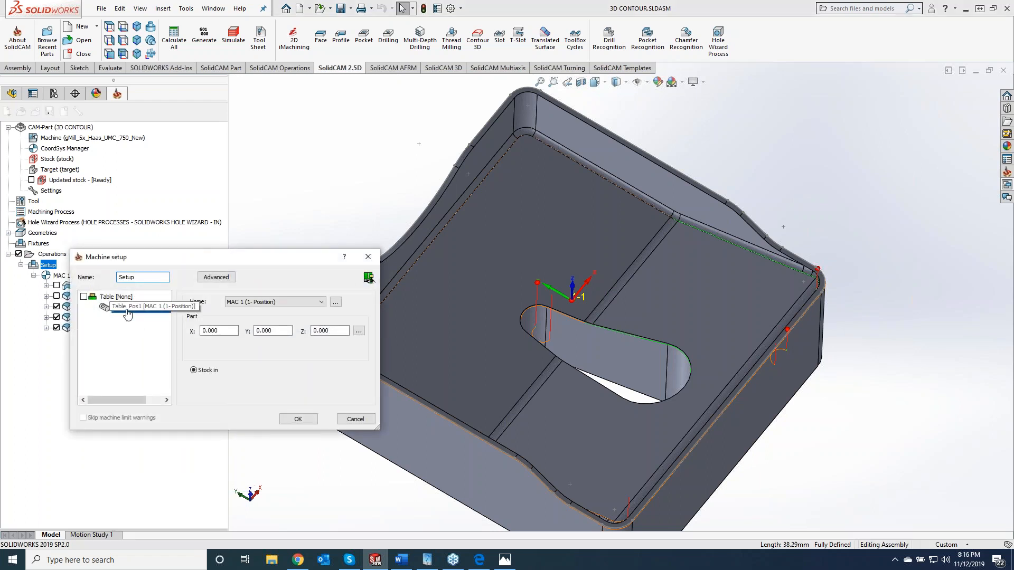
click(370, 277)
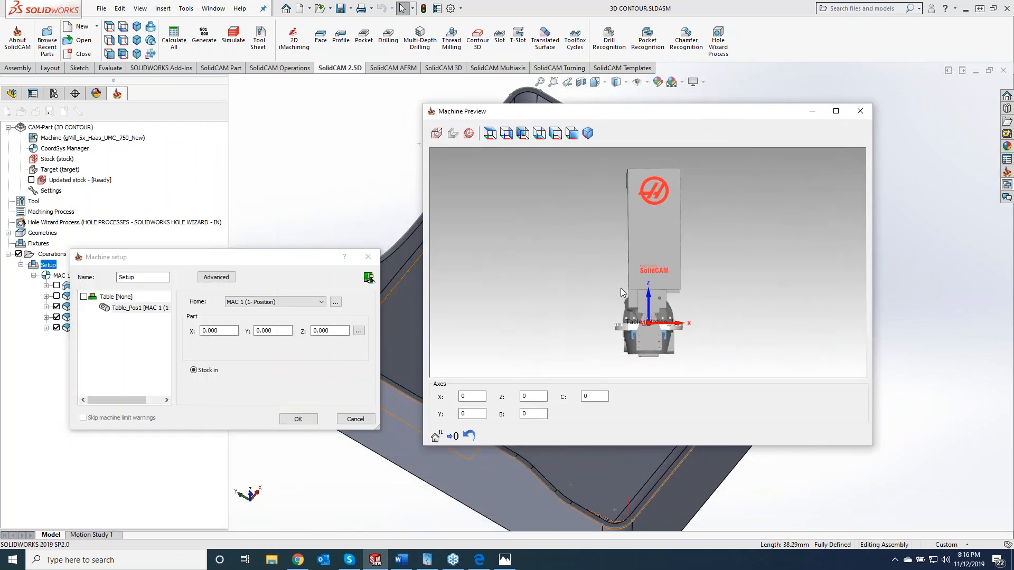
- Raise the part onto the machine table by setting Table_Pos1's part Z offset to 165.000, then confirm the machine setup
click(141, 312)
middle_drag(694, 354, 542, 340)
scroll(622, 329, up, 4)
scroll(617, 327, up, 3)
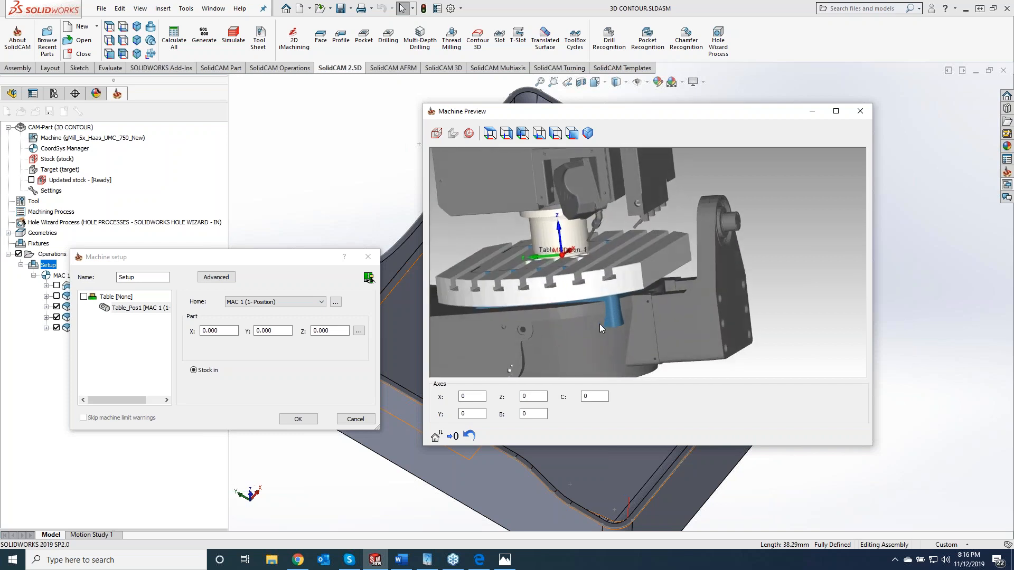
click(339, 331)
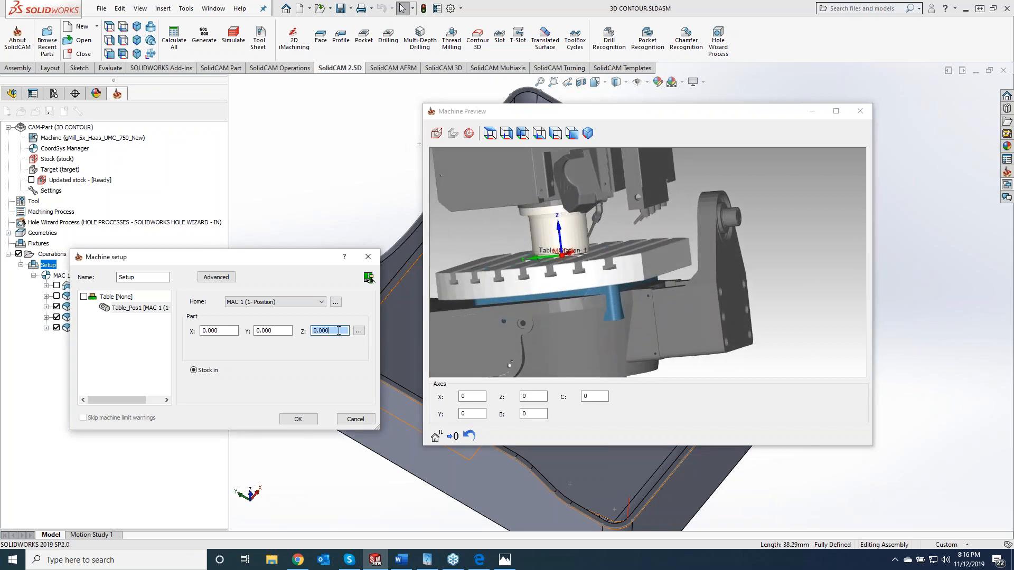
scroll(338, 331, up, 20)
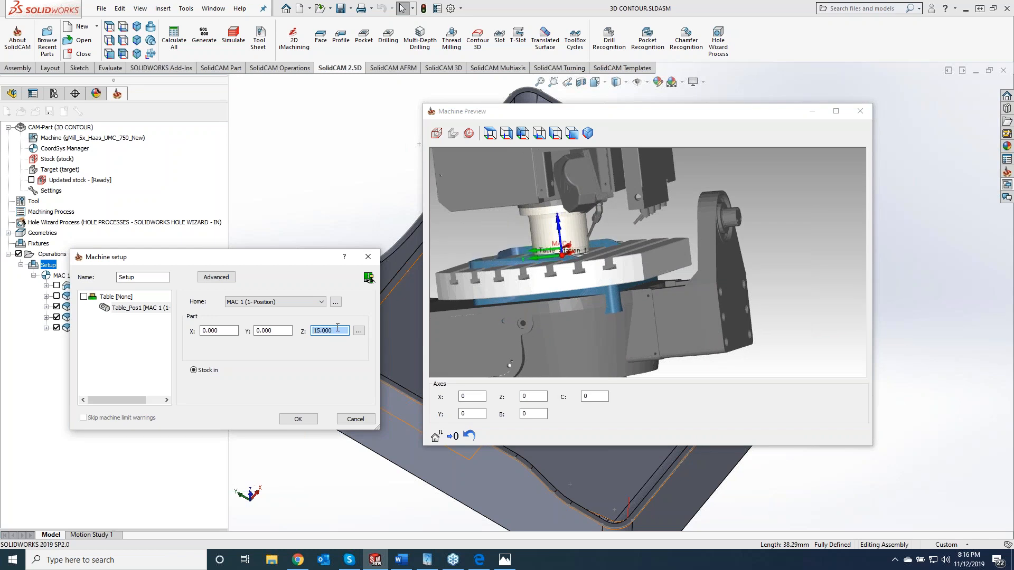
scroll(337, 330, up, 20)
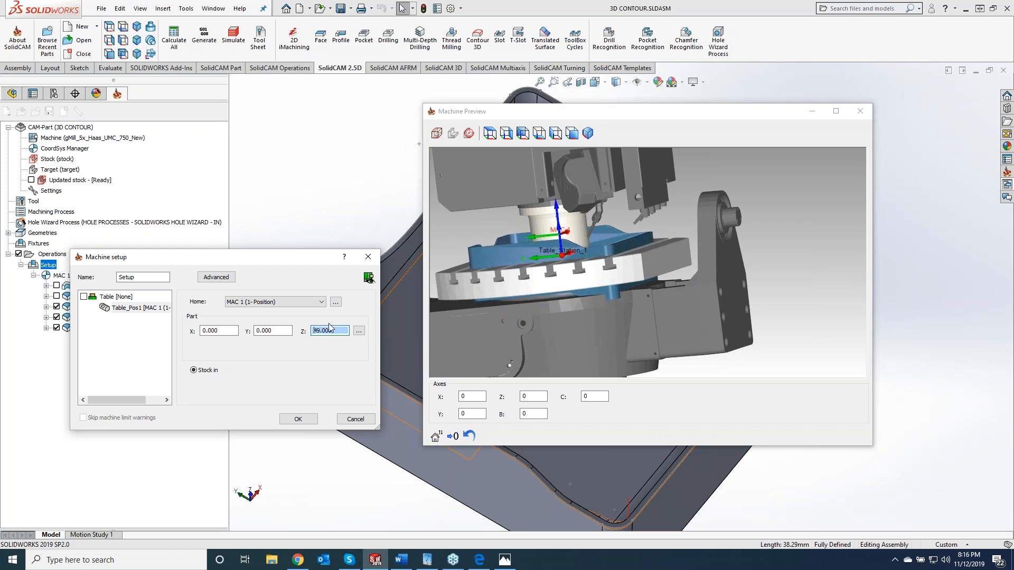
scroll(336, 329, up, 20)
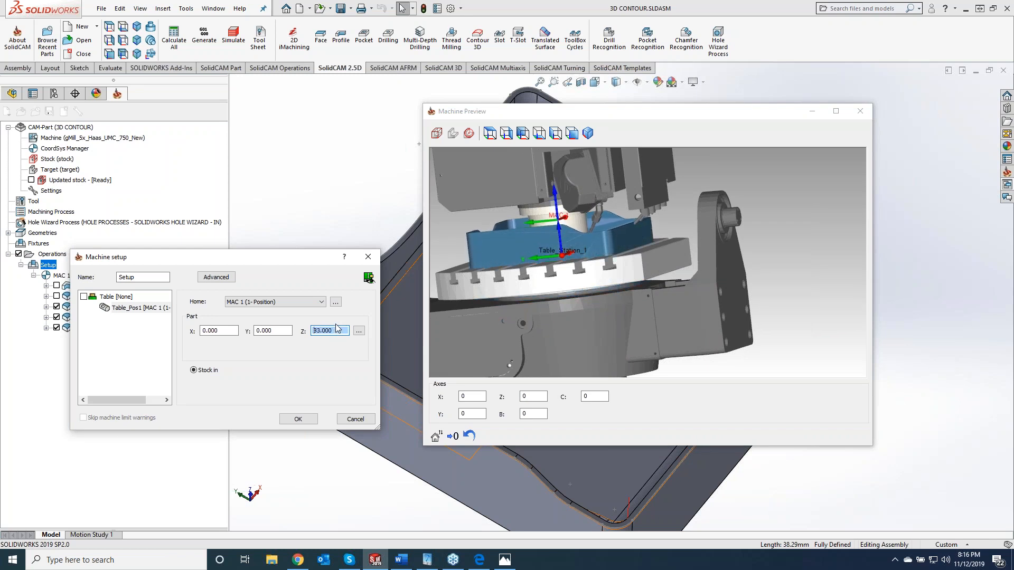
scroll(339, 327, up, 20)
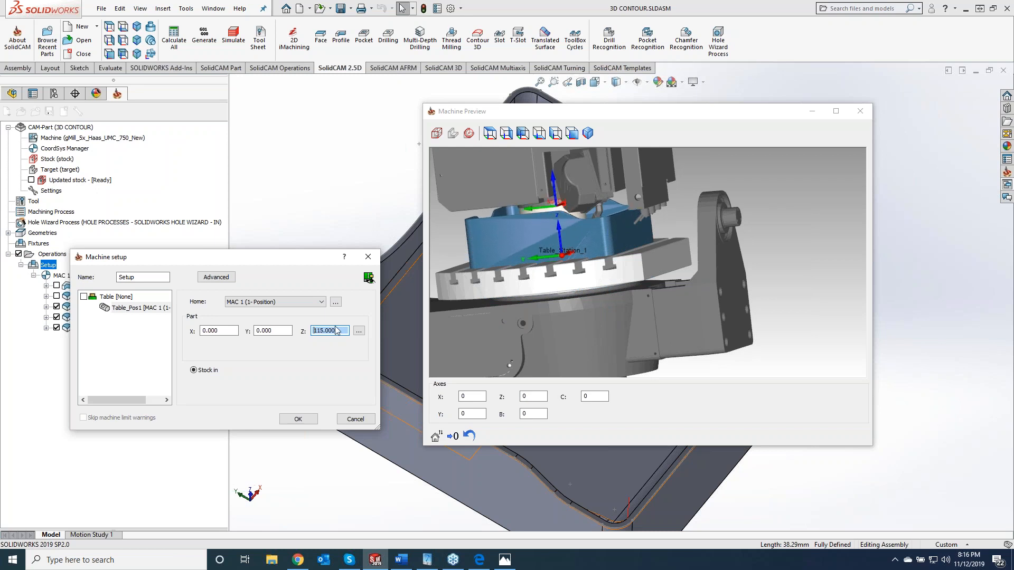
scroll(344, 329, up, 20)
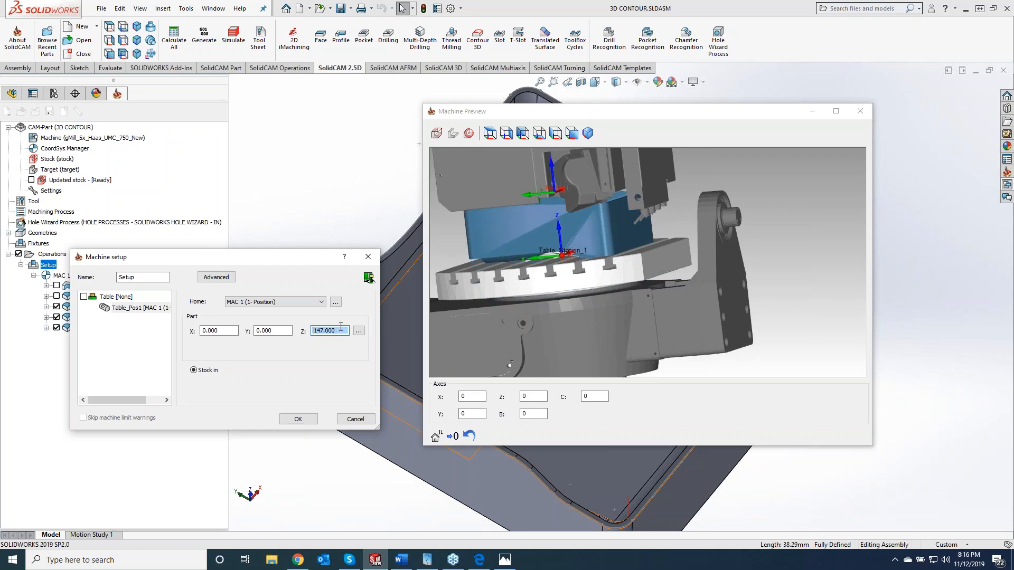
click(294, 420)
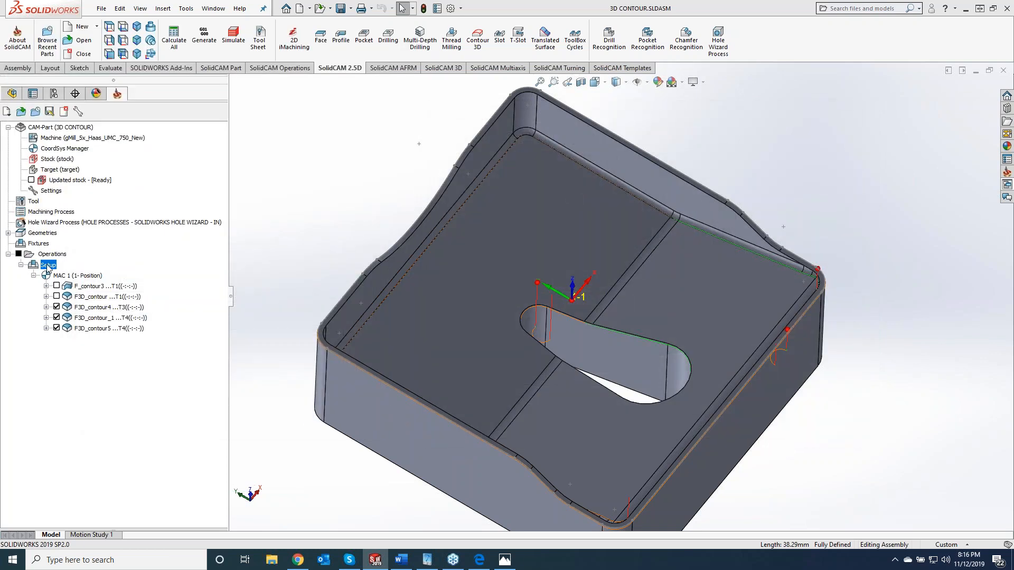
- Open the simulation for the whole Setup in Machine Simulation mode and run it
right_click(48, 268)
click(100, 315)
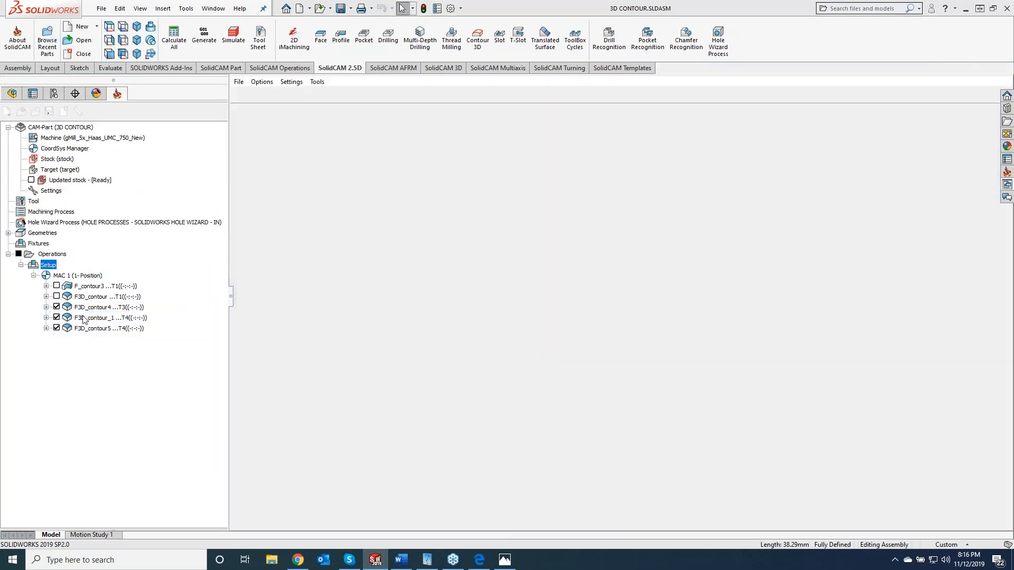
click(88, 180)
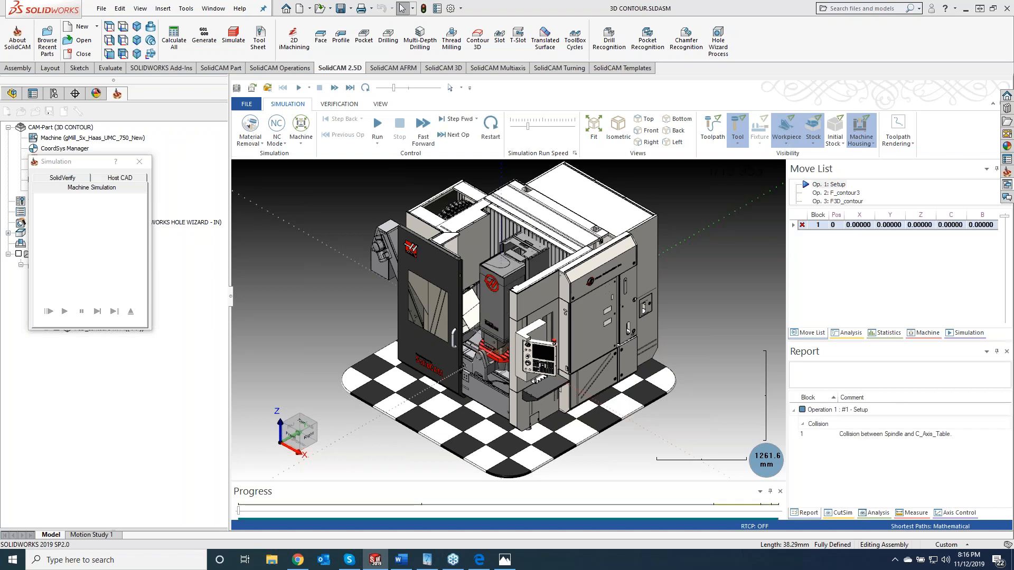
click(378, 127)
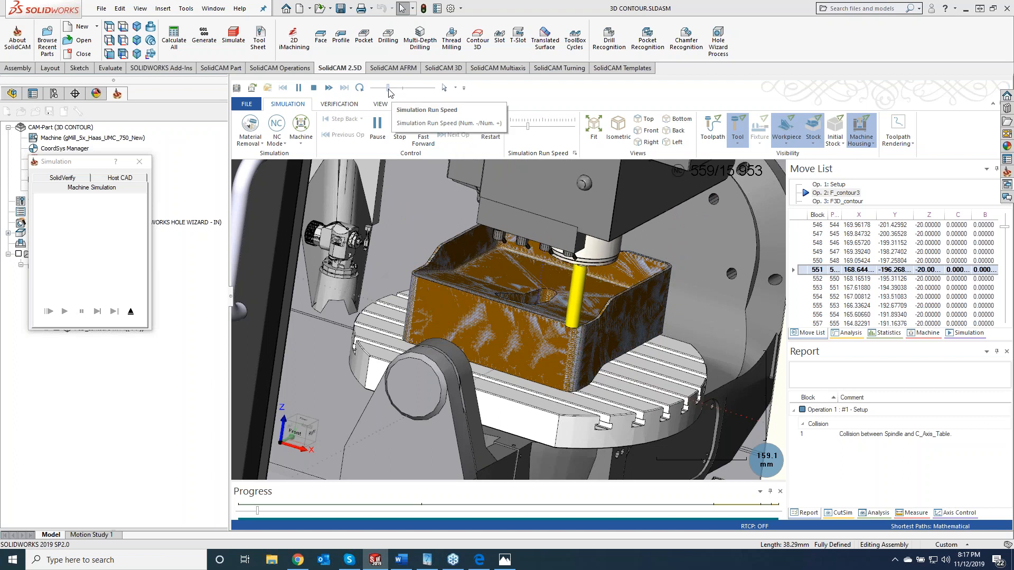
- Play the machine simulation through to F3D_contour5, speeding up the long wall passes and slowing down at operation changes
drag(388, 88, 411, 87)
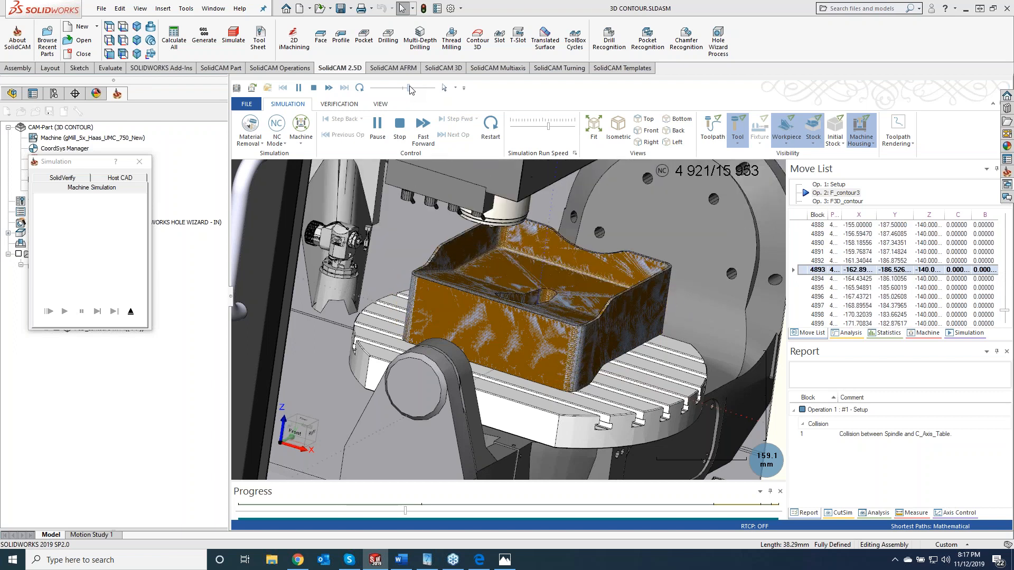
drag(410, 87, 395, 90)
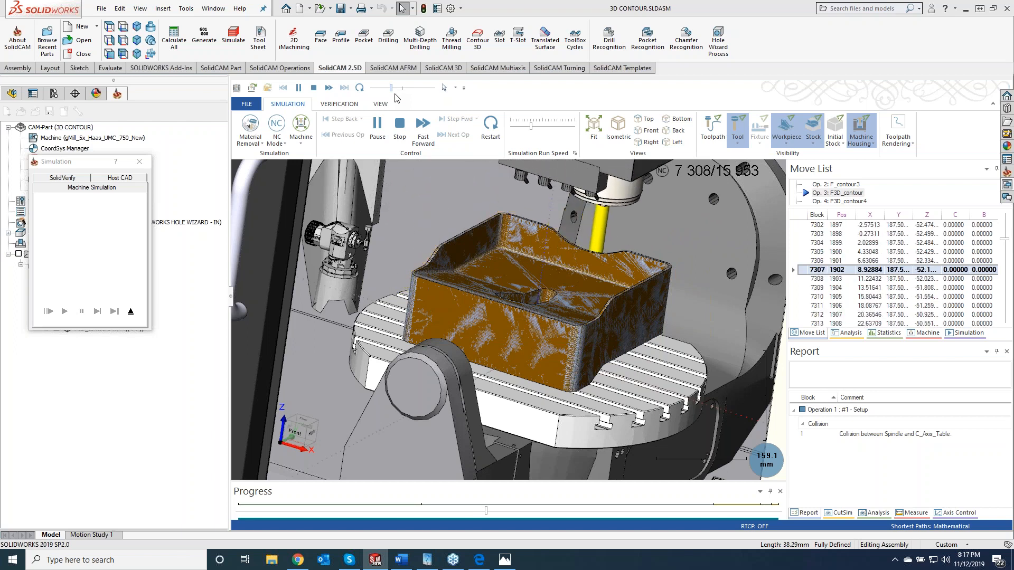
drag(391, 88, 403, 89)
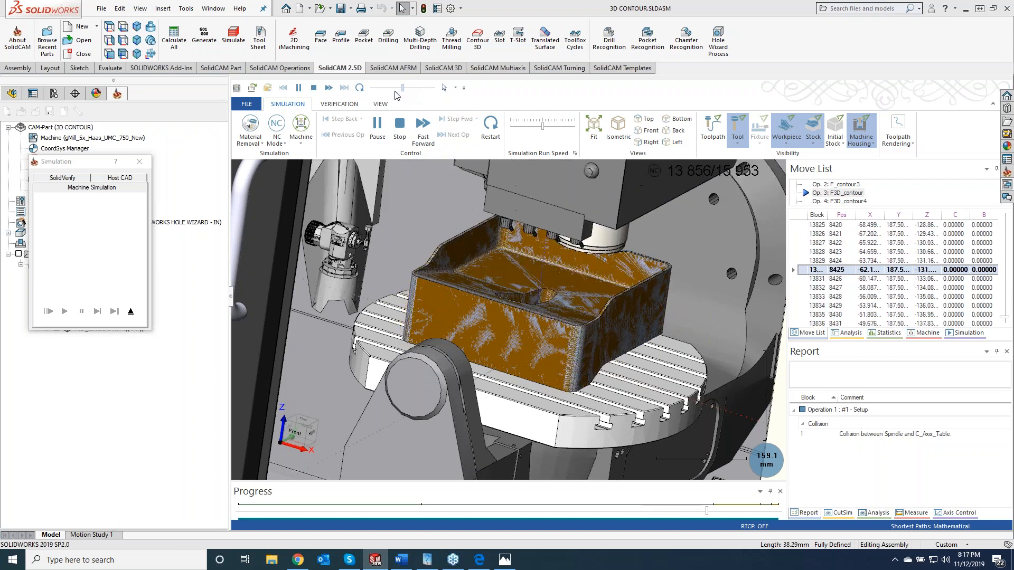
click(395, 88)
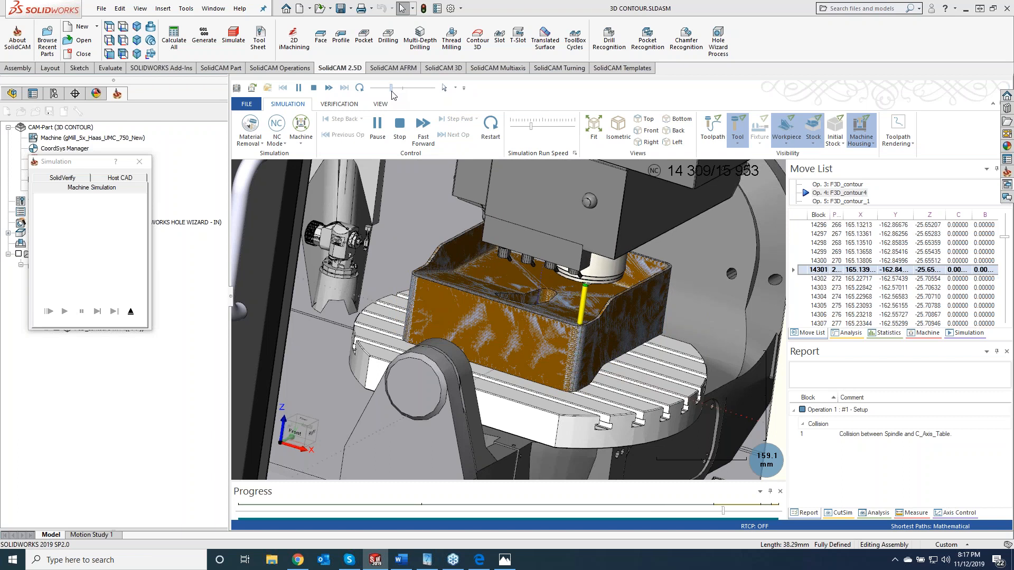
drag(391, 89, 400, 88)
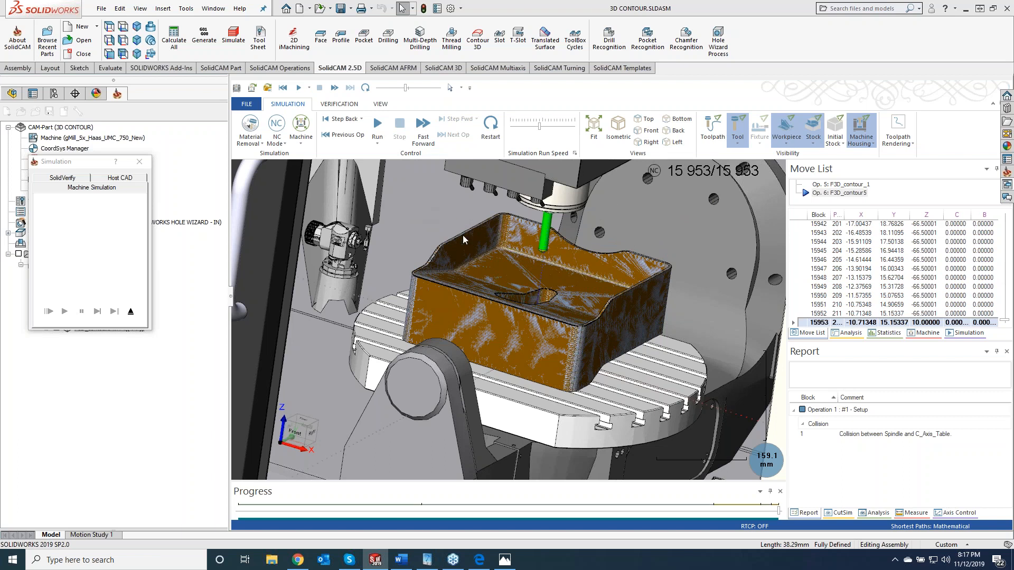
- View the finished part inside the full machine, then exit the machine simulation
scroll(437, 227, up, 5)
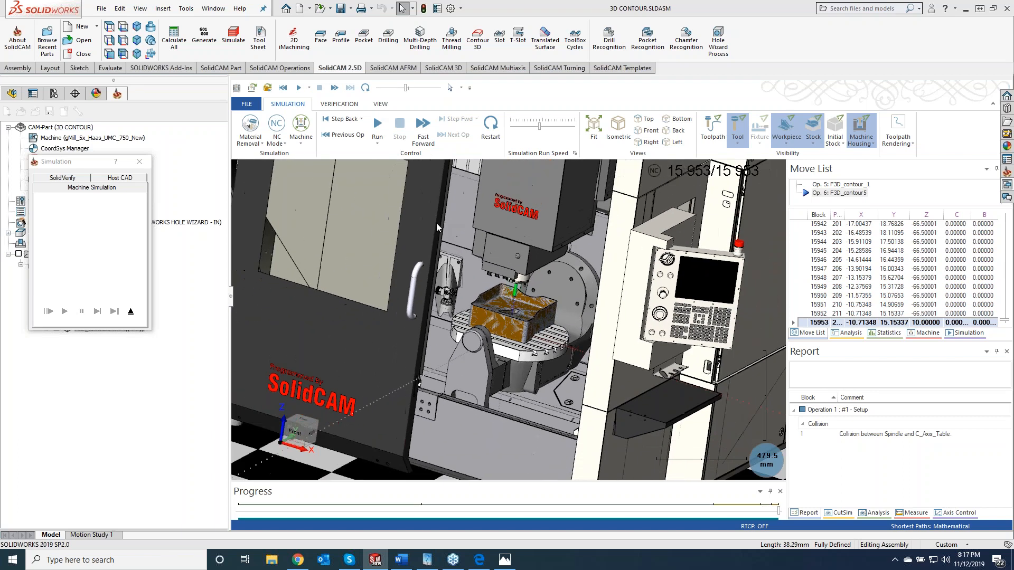
scroll(438, 228, up, 4)
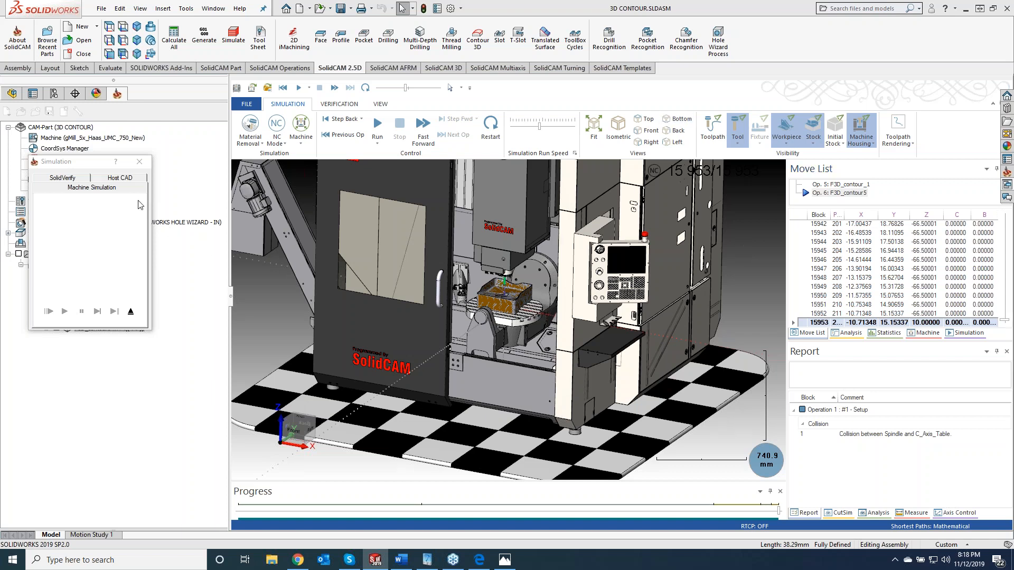
click(130, 311)
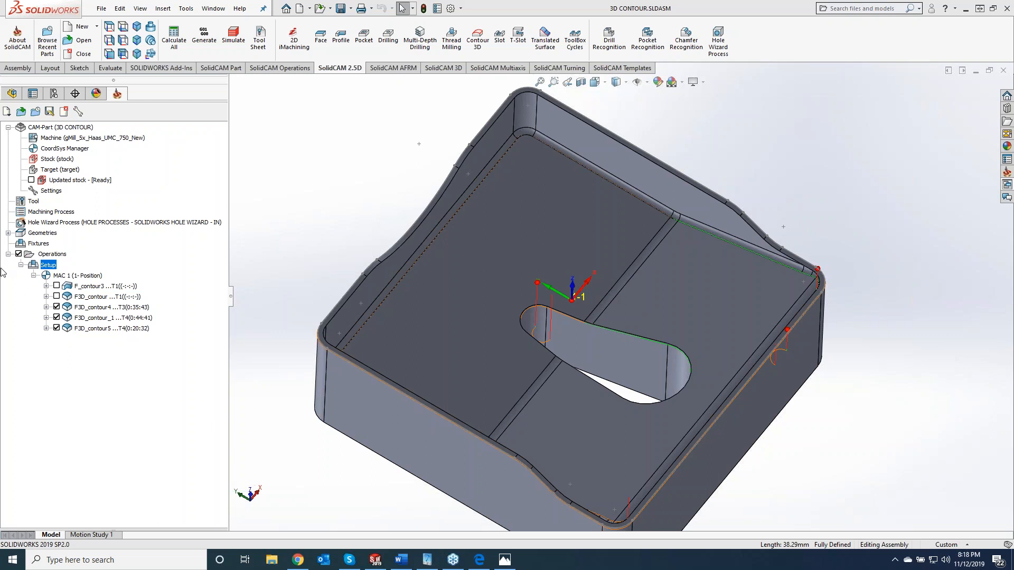
- Open F3D_contour4 and review its levels and technology settings
click(93, 308)
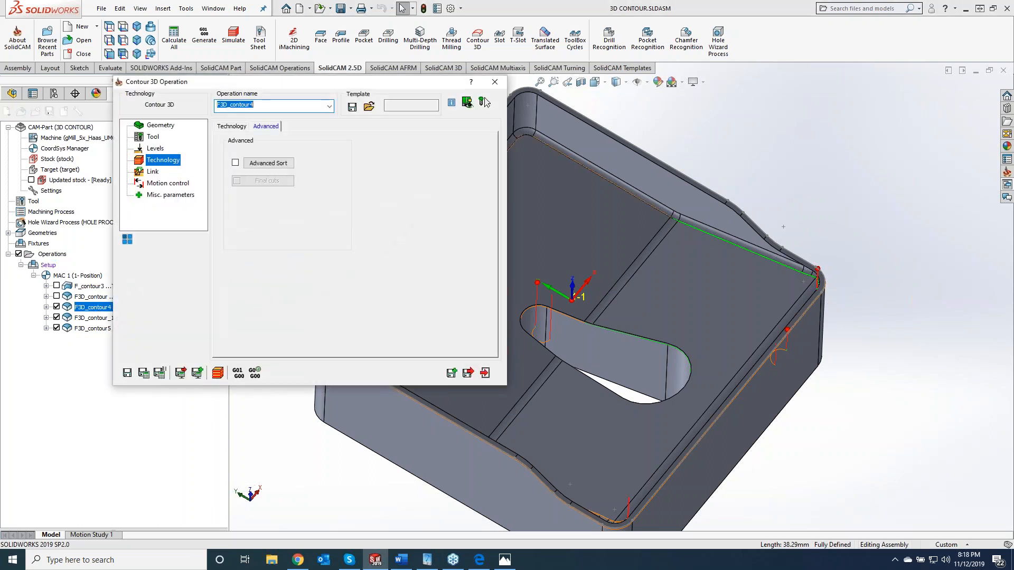
click(155, 149)
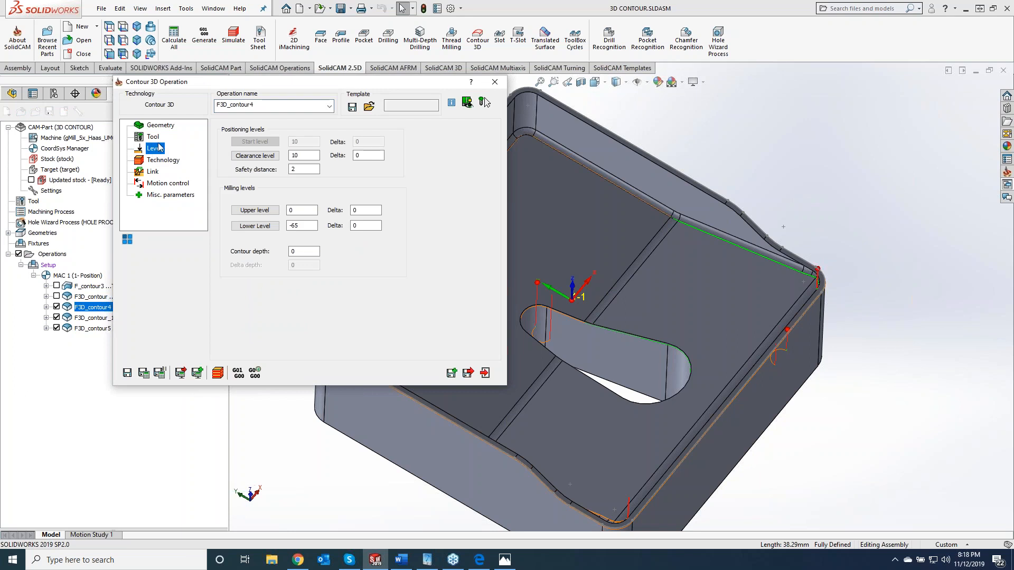
click(157, 160)
click(231, 127)
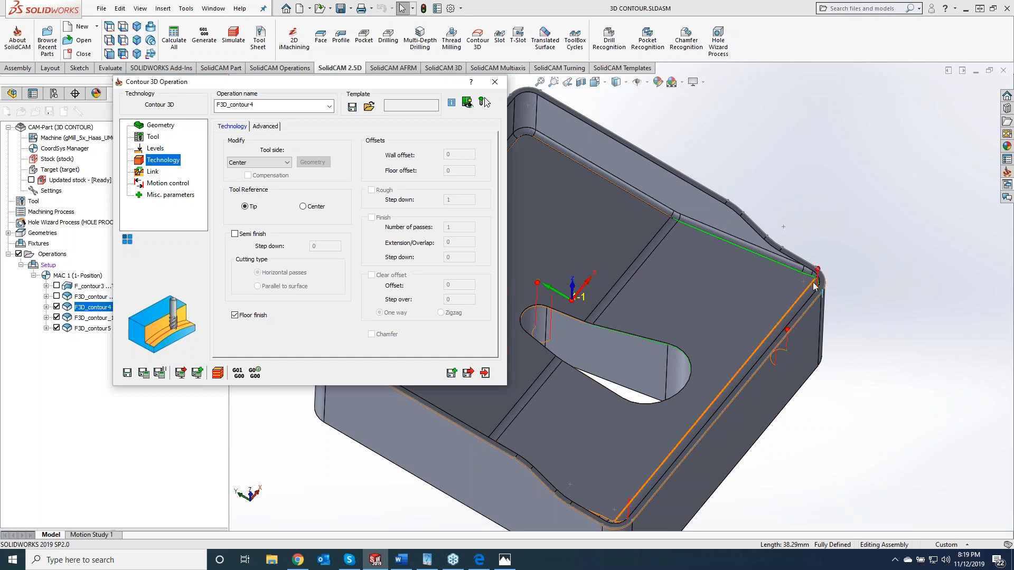
- Enable the on-model tool display, switch to the F3D_contour operation, and examine its tool along the wavy top edge from the side
middle_drag(871, 307, 883, 378)
scroll(883, 377, down, 2)
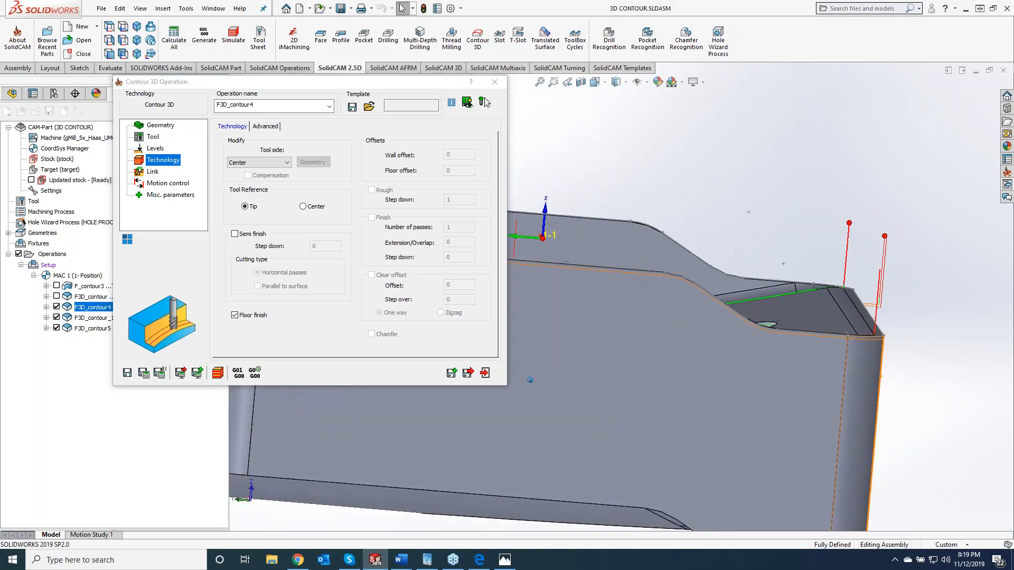
click(485, 102)
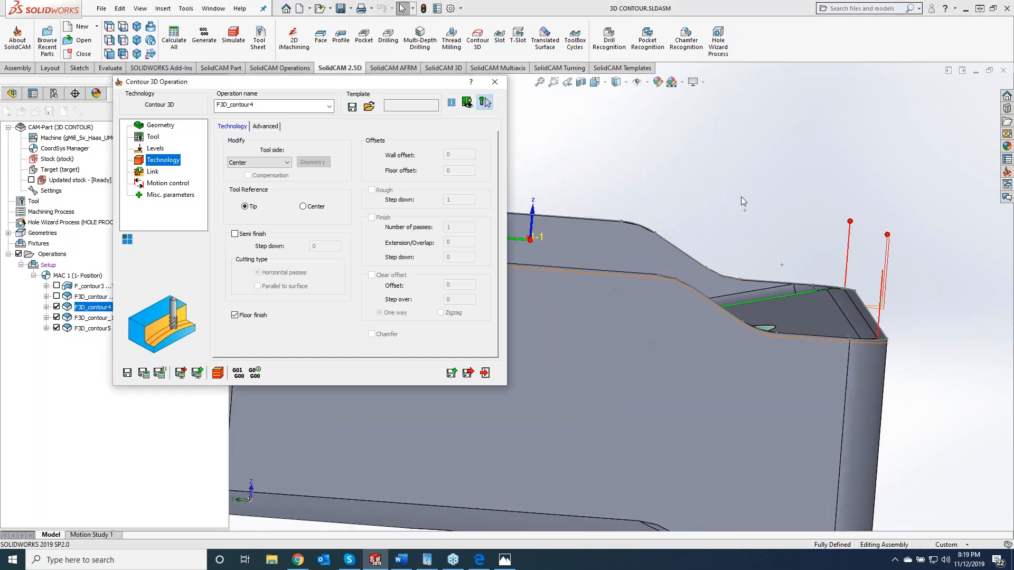
double_click(79, 297)
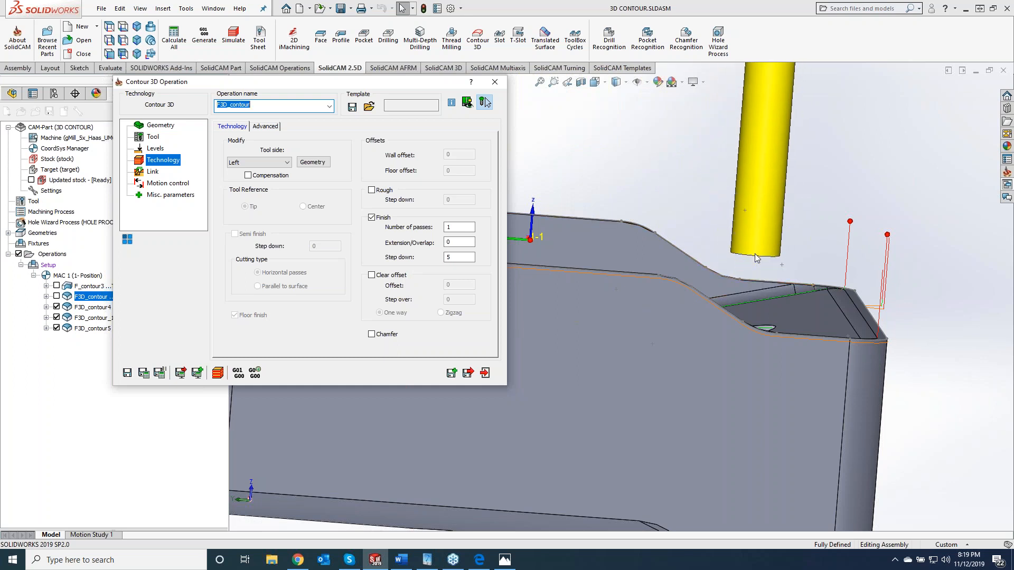
middle_drag(753, 234, 753, 233)
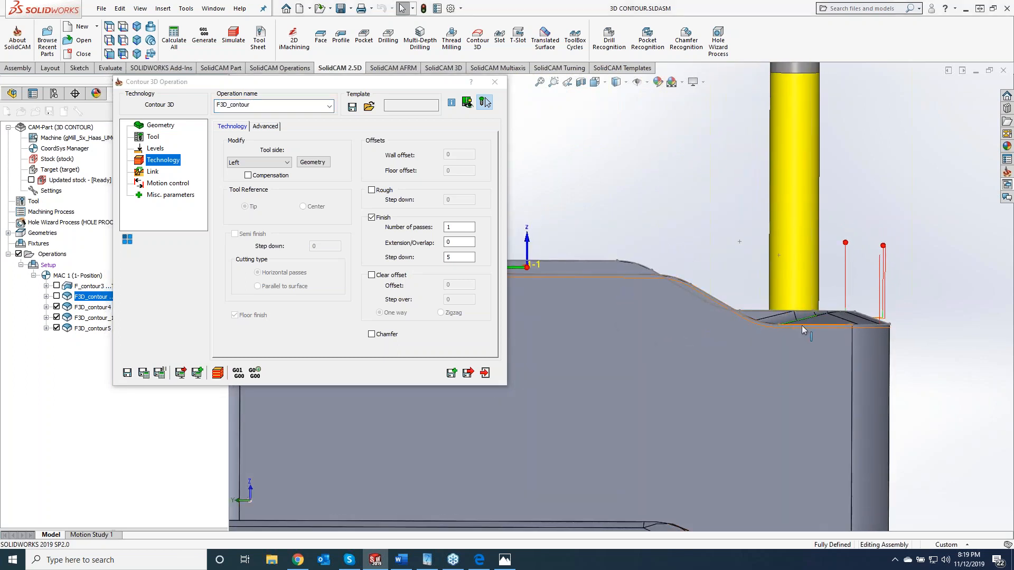
middle_drag(801, 325, 804, 327)
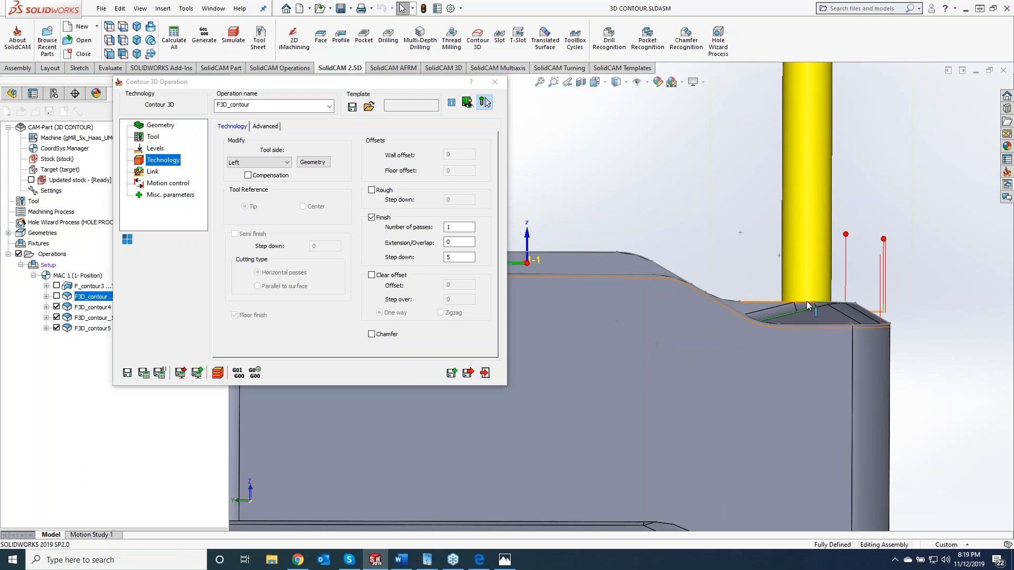
mouse_move(806, 302)
middle_down()
mouse_move(799, 291)
mouse_move(818, 290)
mouse_move(811, 327)
mouse_move(793, 296)
mouse_move(782, 322)
middle_up()
- Inspect the F3D_contour tool against the wavy rim close up from other viewing angles
scroll(811, 322, up, 6)
mouse_move(611, 313)
middle_down()
mouse_move(618, 367)
mouse_move(626, 327)
mouse_move(611, 314)
middle_up()
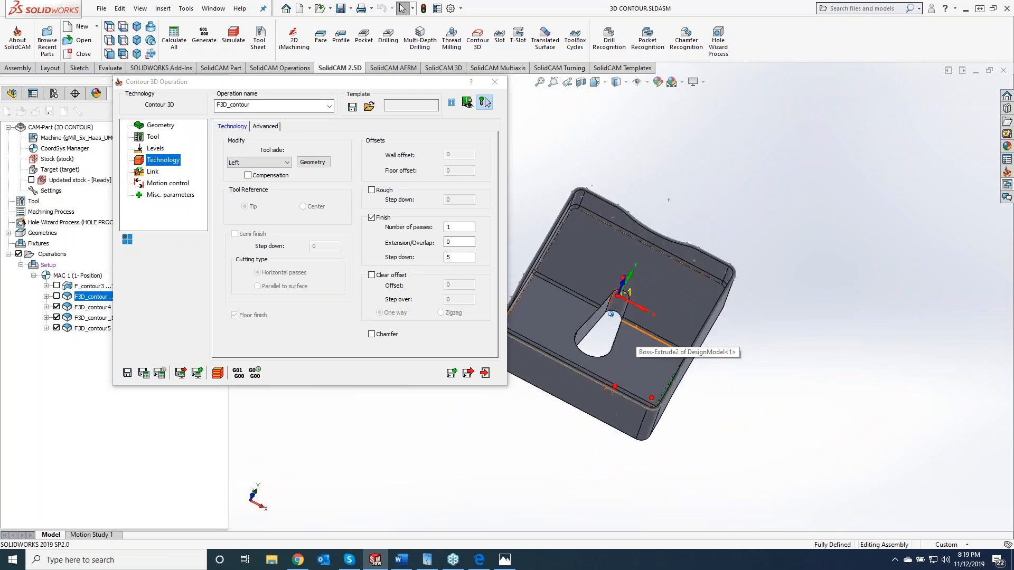
middle_drag(661, 353, 684, 323)
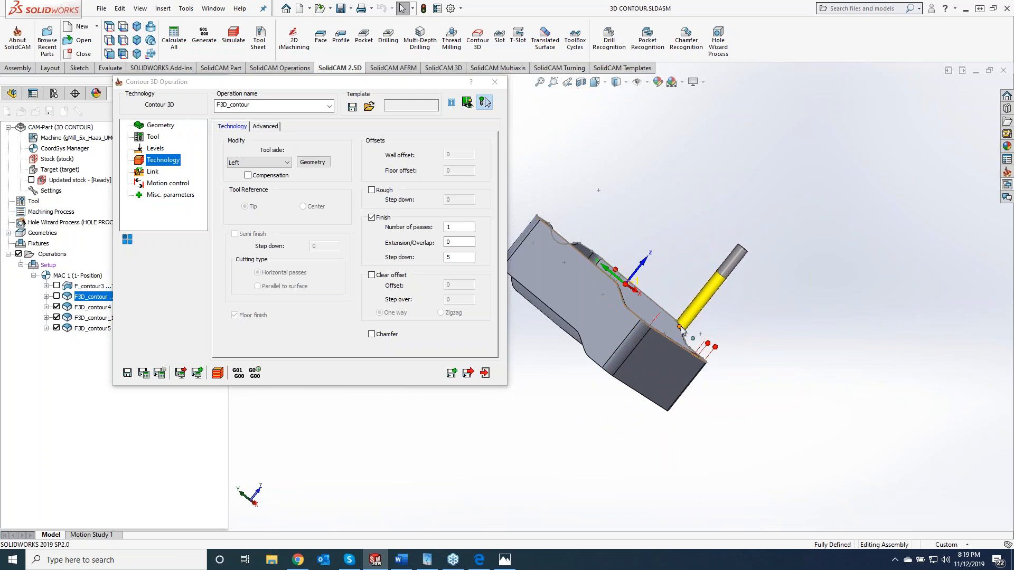
scroll(642, 301, down, 5)
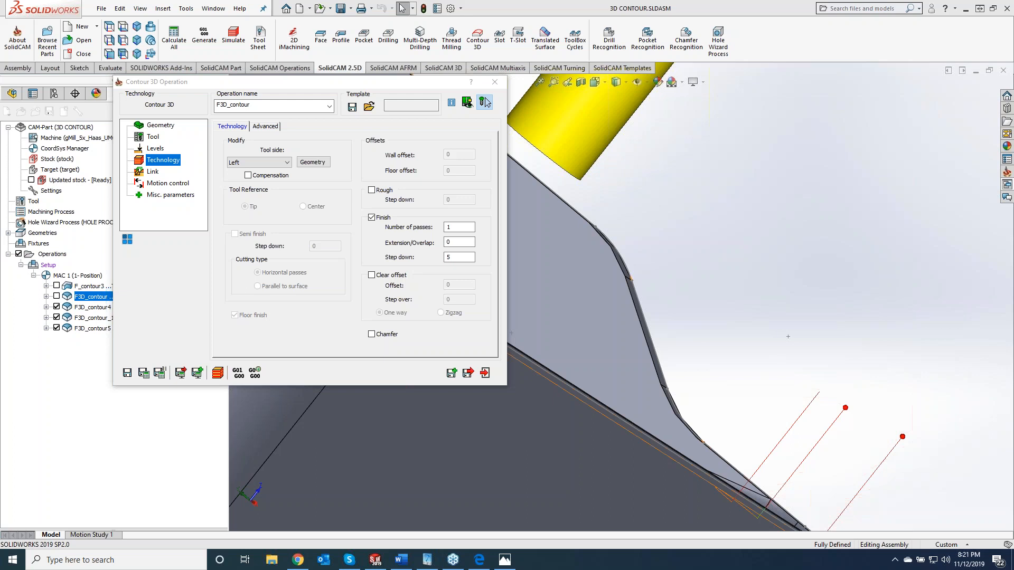
- Switch to the SolidCAM website in Chrome, look through the Subscription links, and open the KevCAM Night School page to view its class registrations
click(297, 559)
click(100, 15)
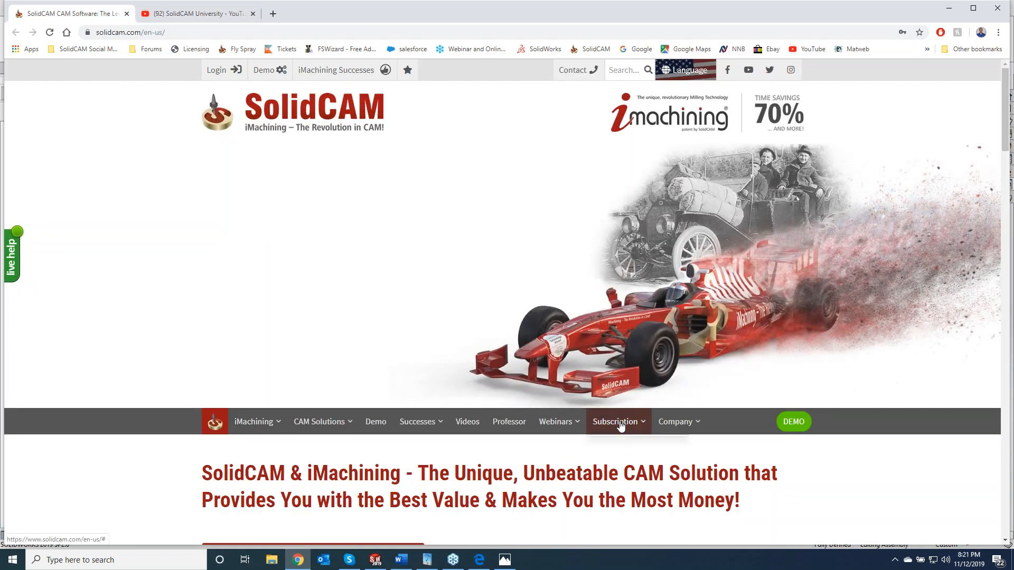
mouse_move(618, 421)
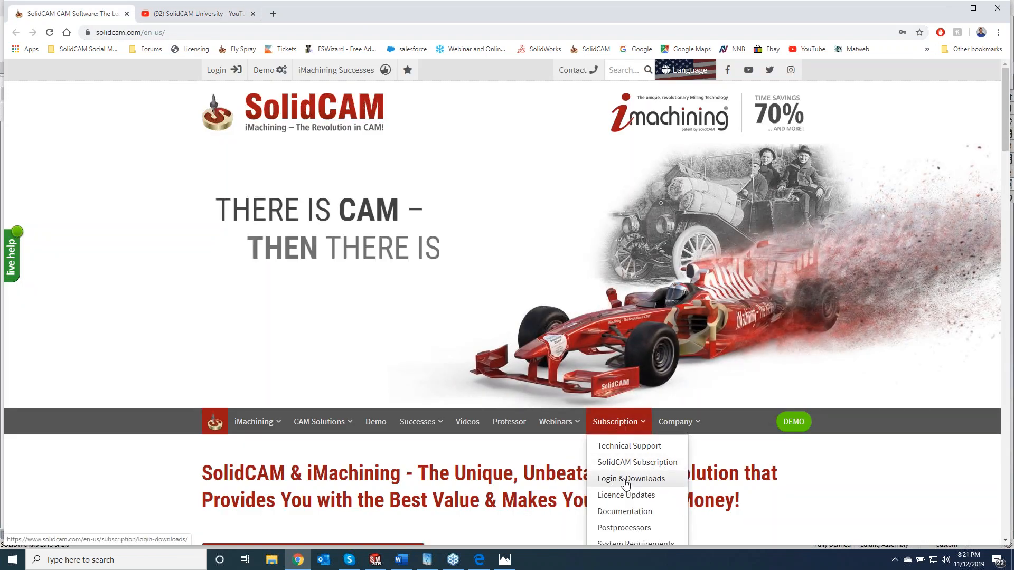
scroll(639, 454, down, 2)
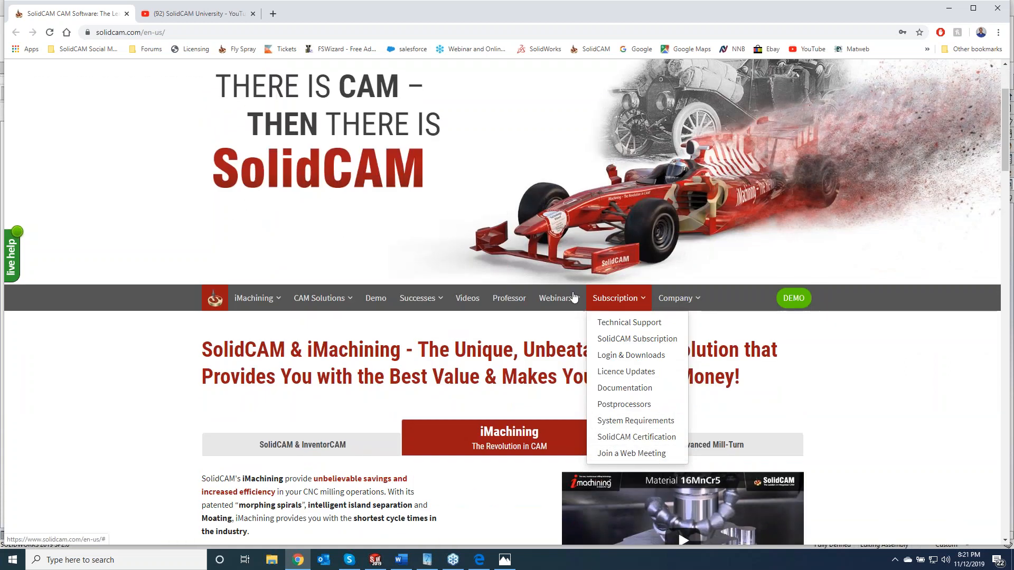
mouse_move(557, 301)
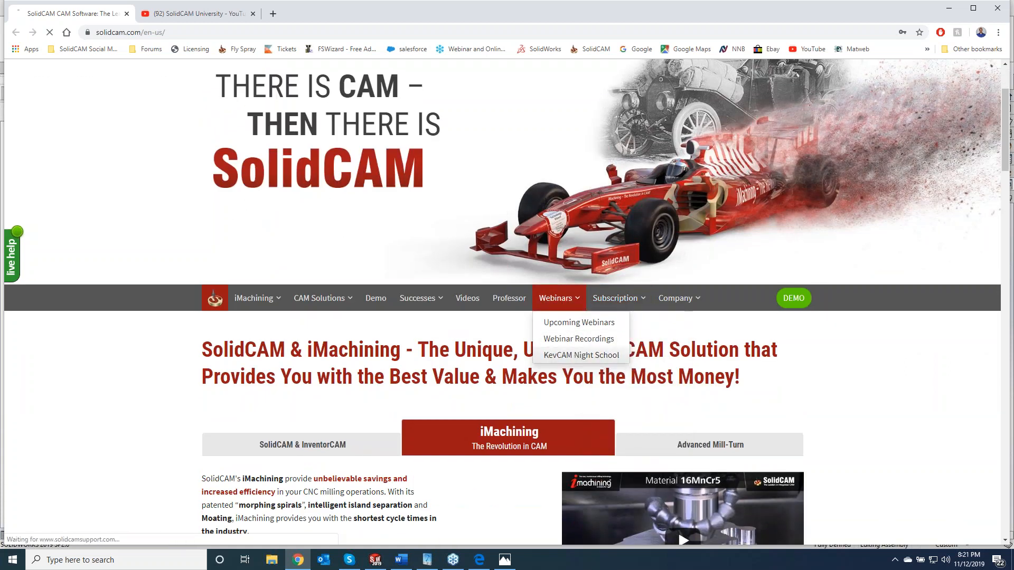
click(576, 354)
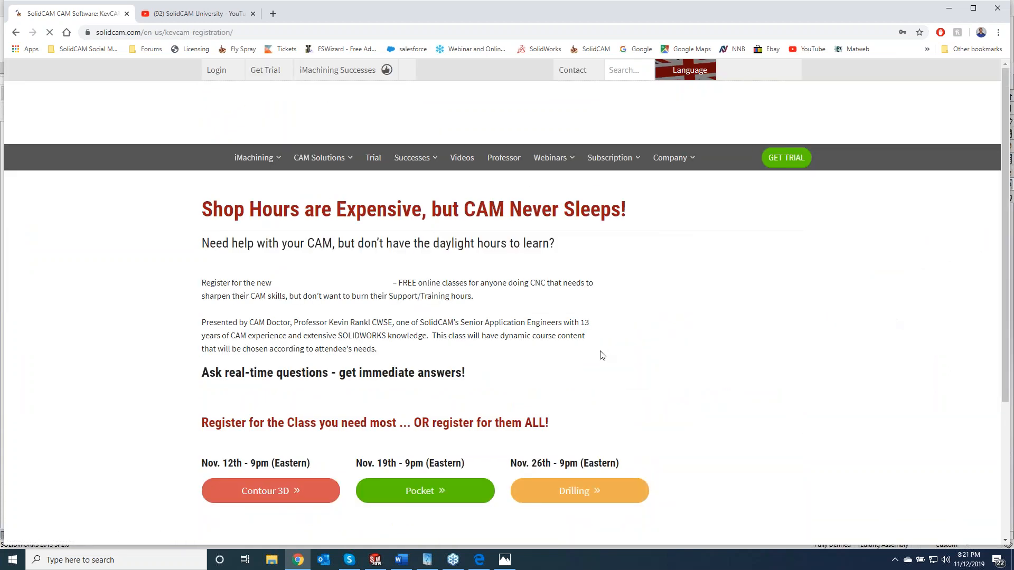
scroll(366, 340, down, 8)
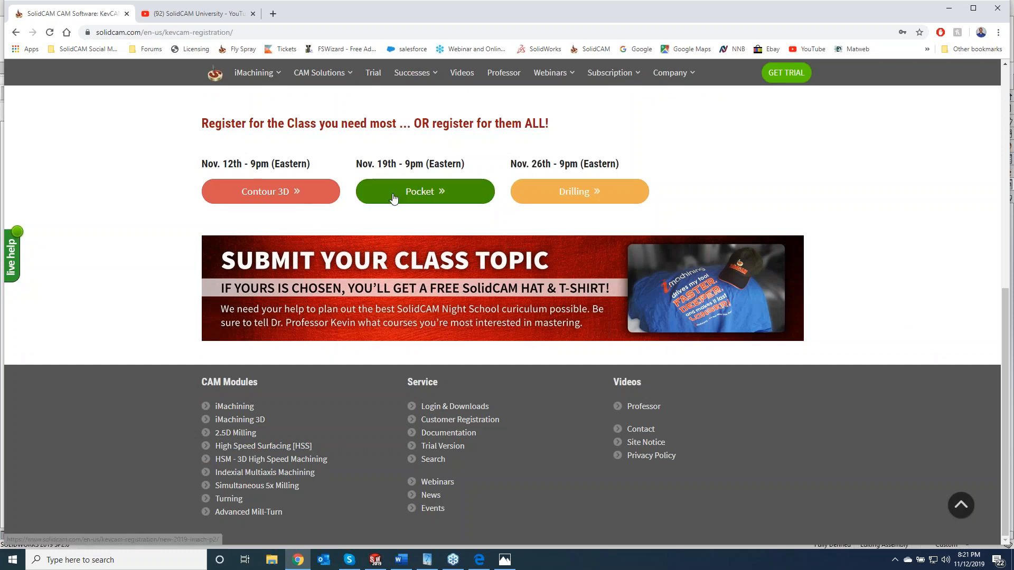